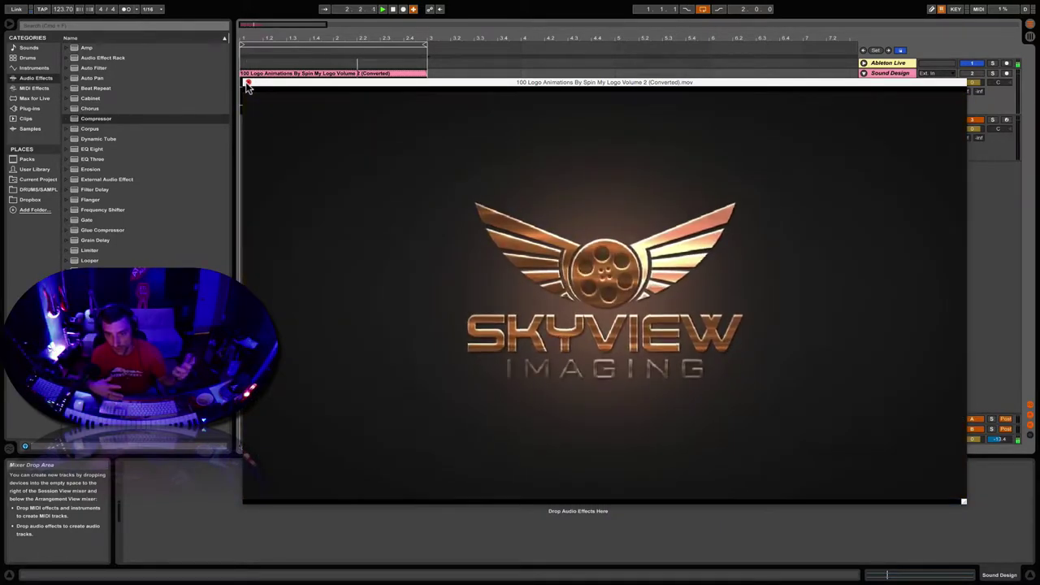
# Step: Create a MIDI clip in the Nexus track's first slot and add a C3 note at its start
pyautogui.click(247, 84)
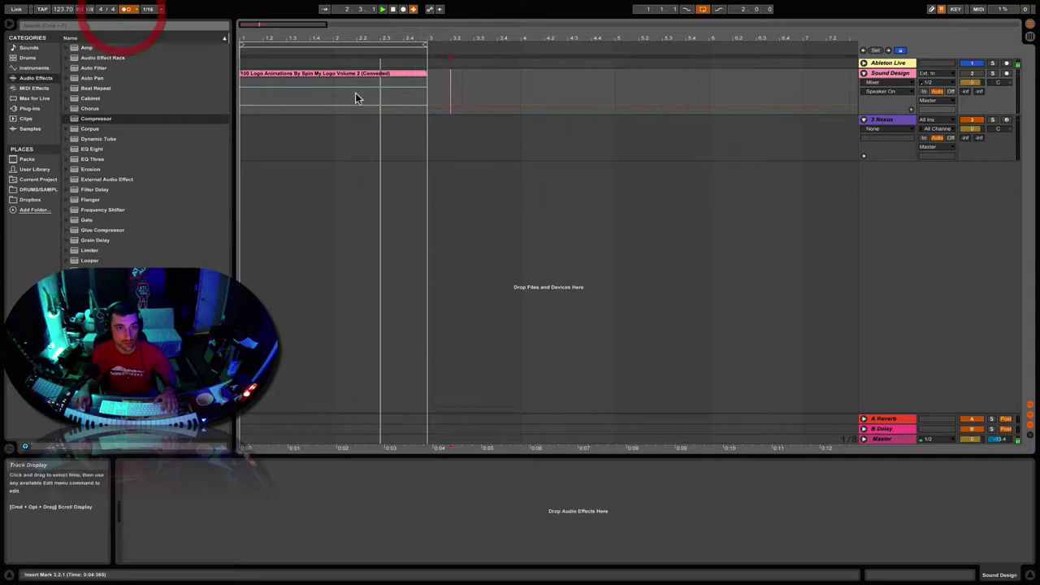
pyautogui.press('Tab')
pyautogui.doubleClick(350, 38)
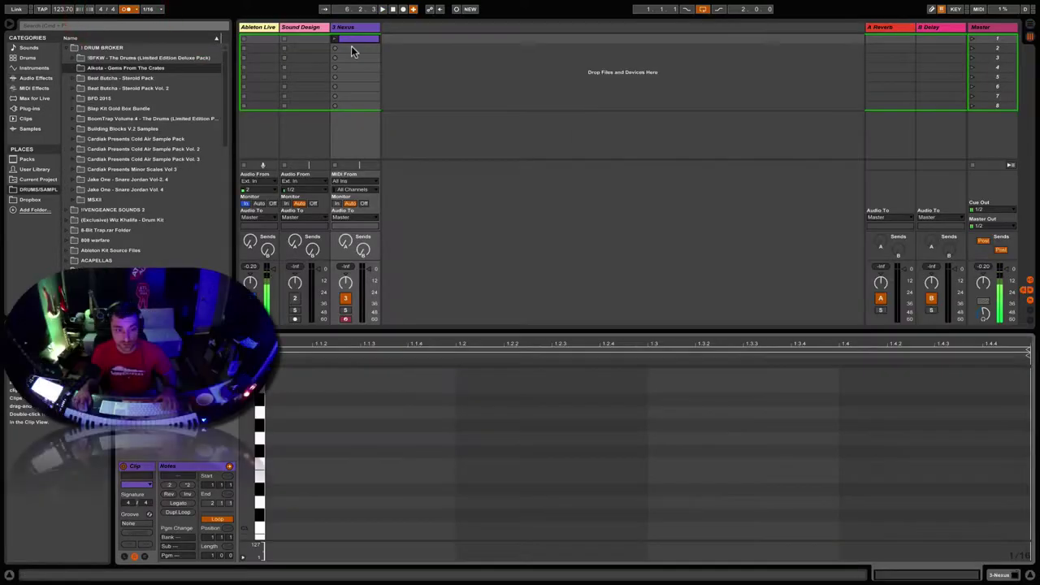
pyautogui.moveTo(435, 328); pyautogui.dragTo(439, 188)
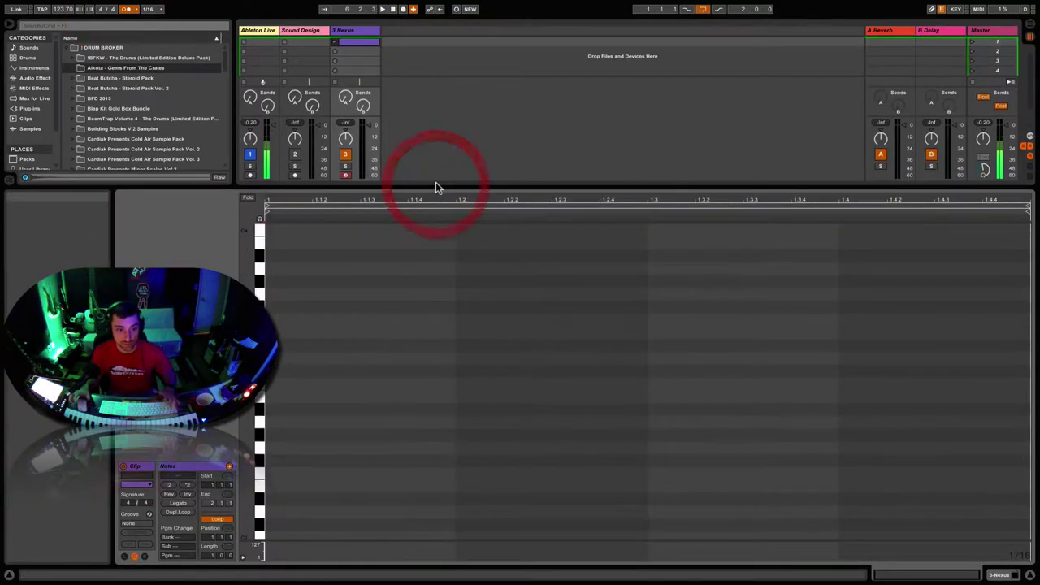
pyautogui.doubleClick(284, 383)
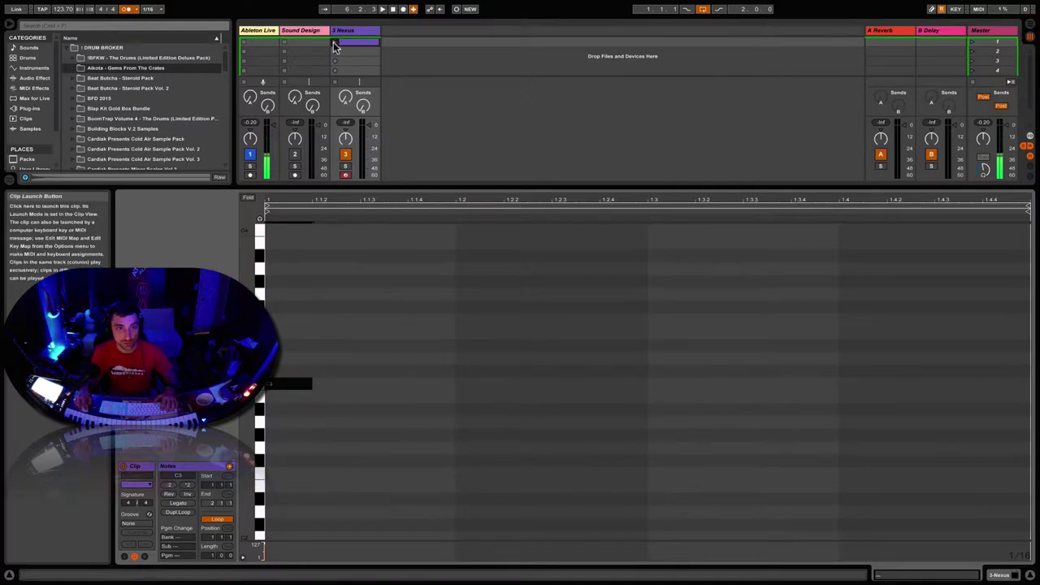
# Step: Audition the new clip and raise the output level of the Nexus instrument to 79
pyautogui.click(334, 42)
pyautogui.press('space')
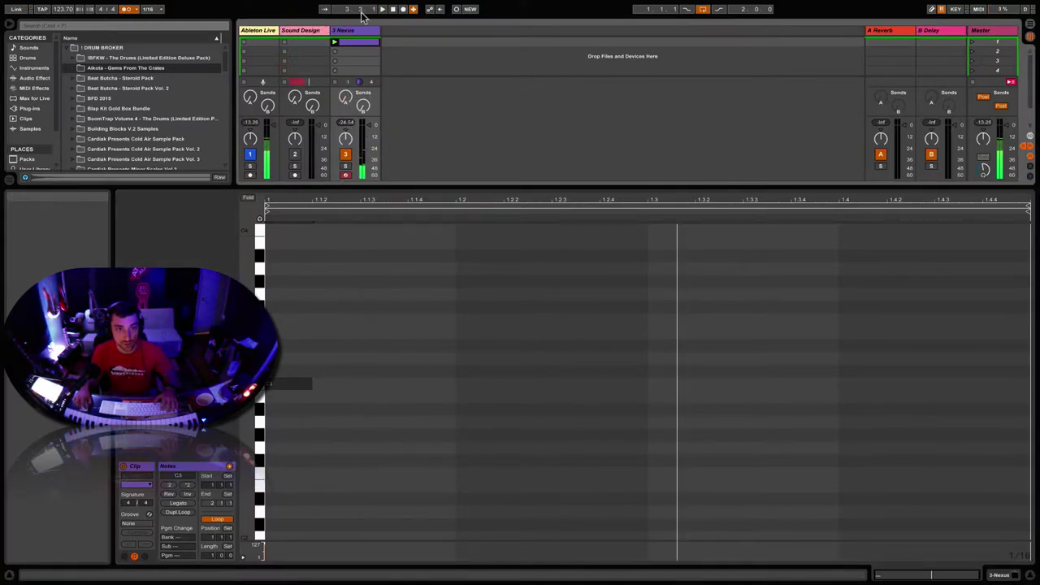
pyautogui.doubleClick(352, 30)
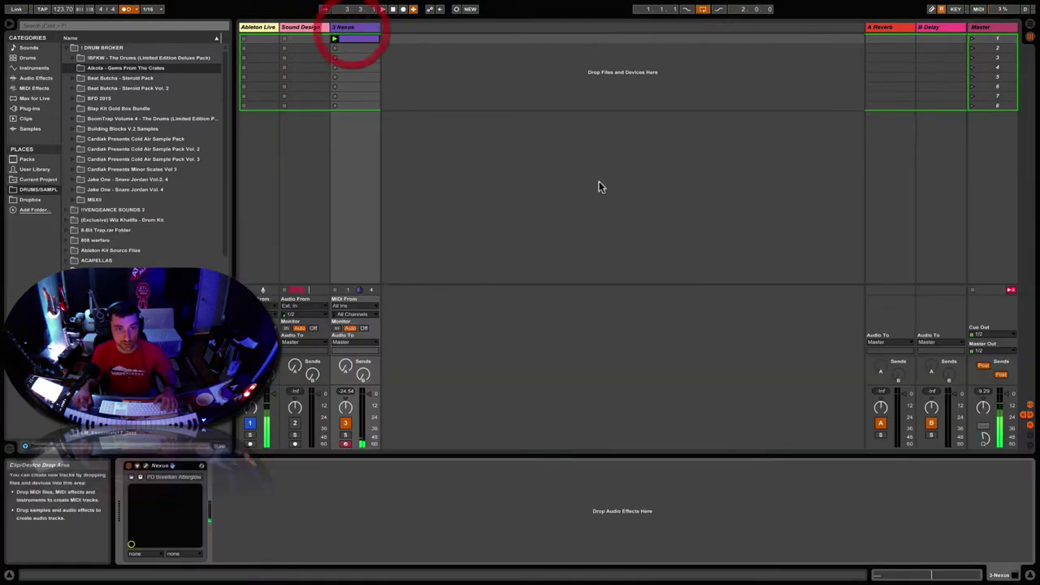
pyautogui.click(145, 466)
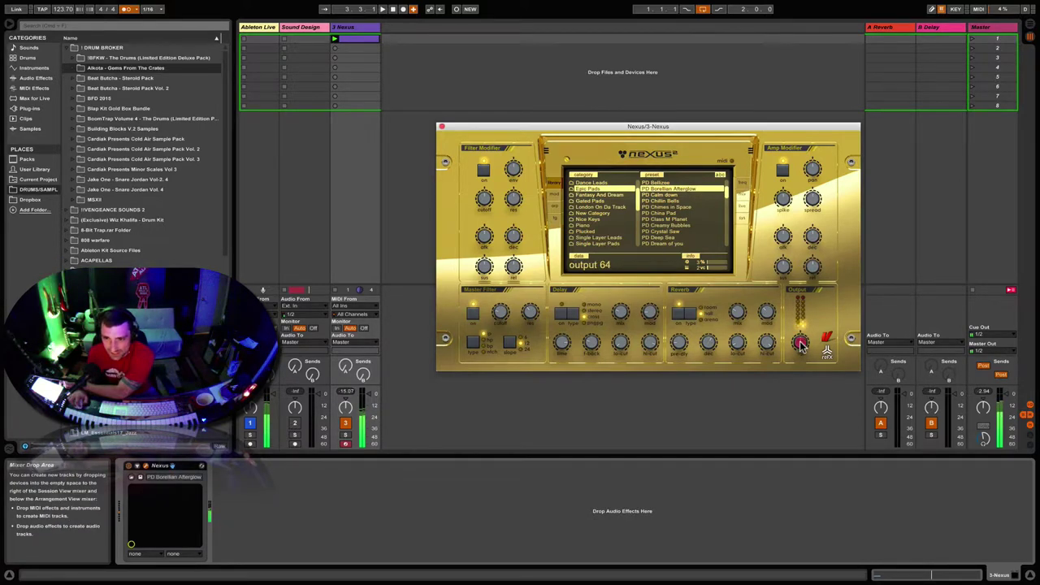
pyautogui.moveTo(800, 337); pyautogui.dragTo(801, 341)
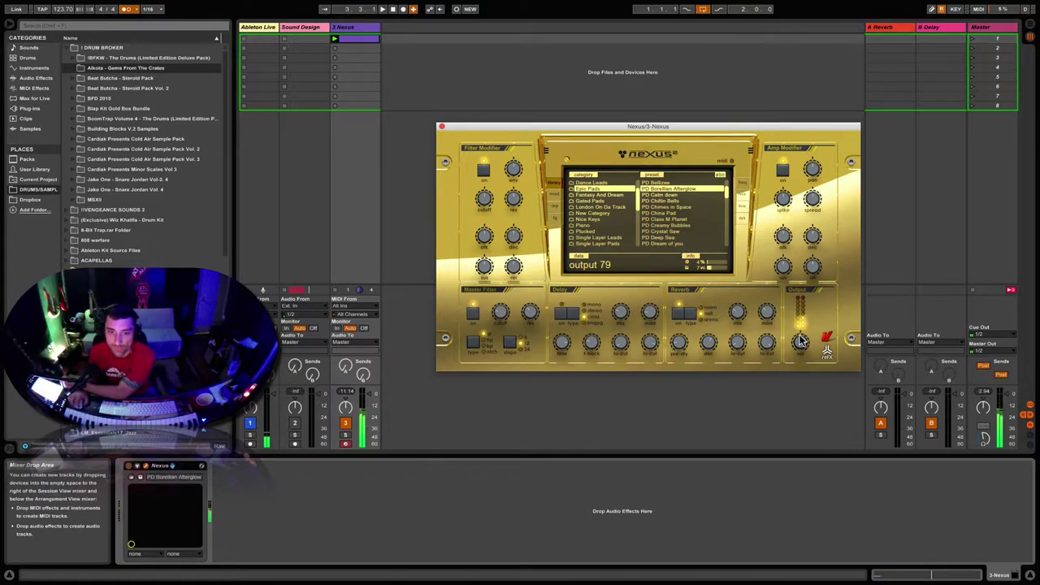
# Step: Check the logo animation's length in the arrangement and set the Nexus clip's loop length to 2 bars
pyautogui.doubleClick(355, 38)
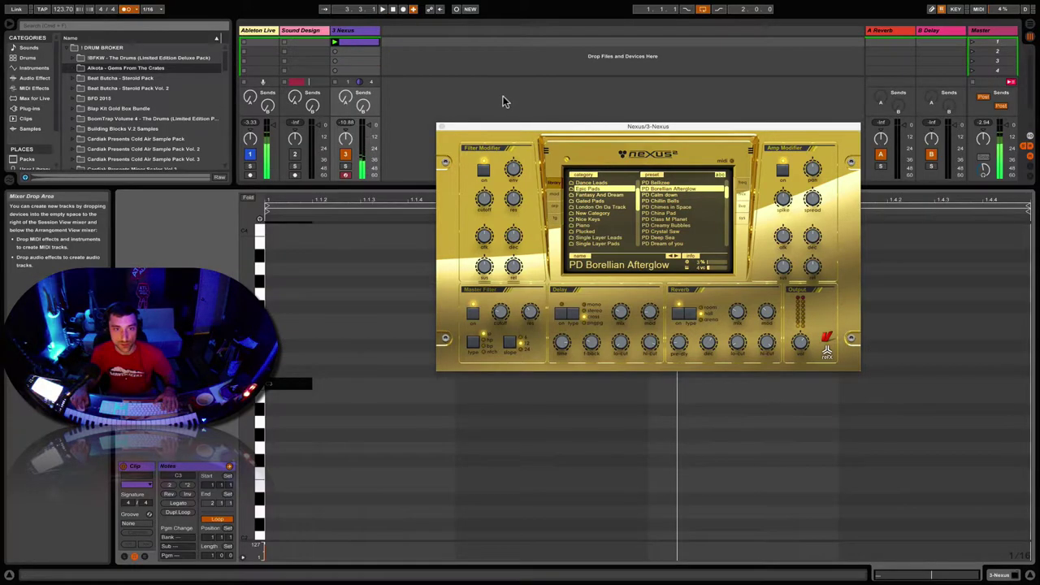
pyautogui.click(442, 127)
pyautogui.press('Tab')
pyautogui.moveTo(339, 38); pyautogui.dragTo(339, 21)
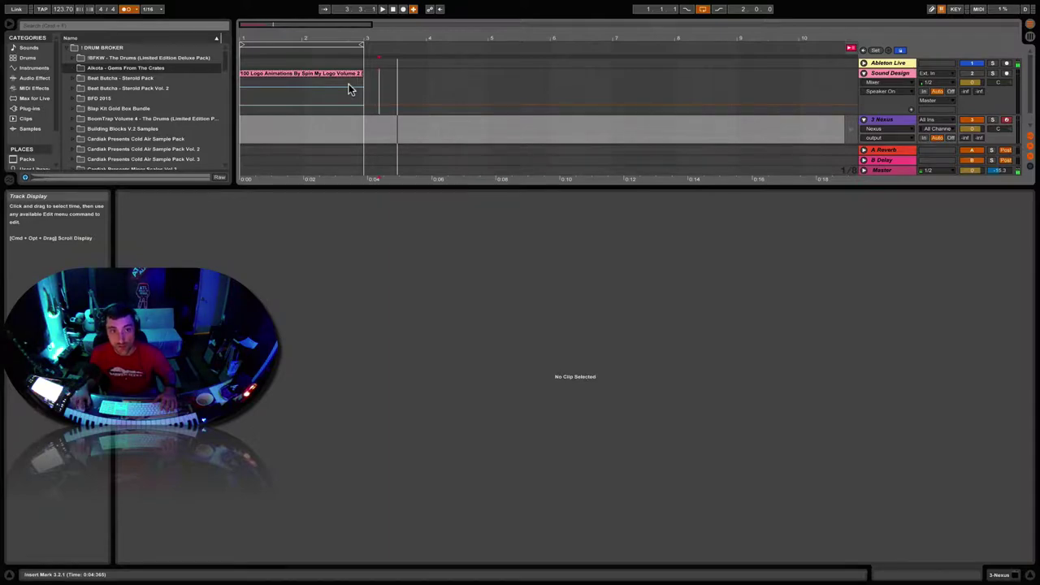
pyautogui.click(317, 45)
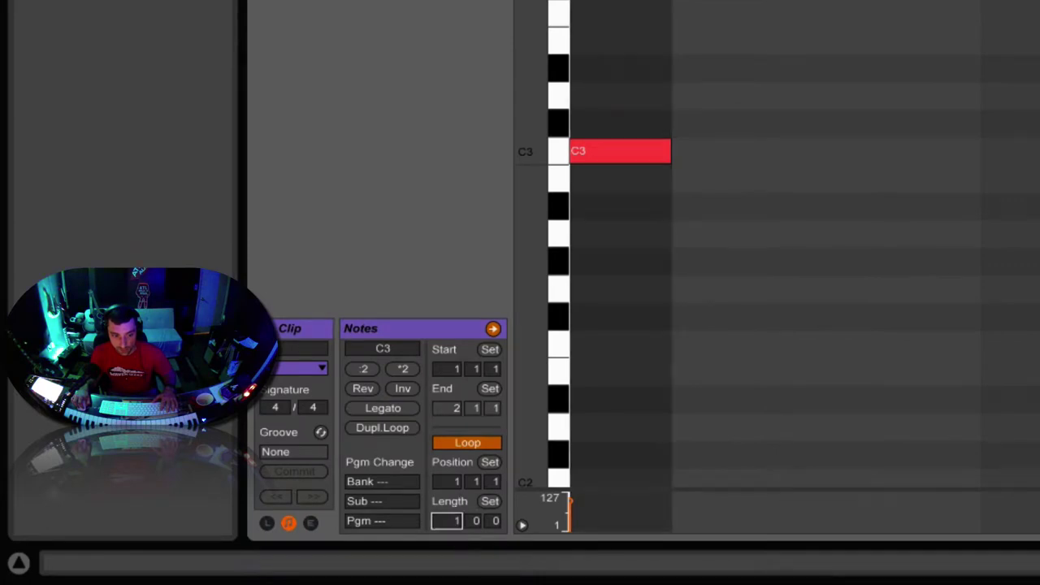
pyautogui.moveTo(450, 520); pyautogui.dragTo(450, 503)
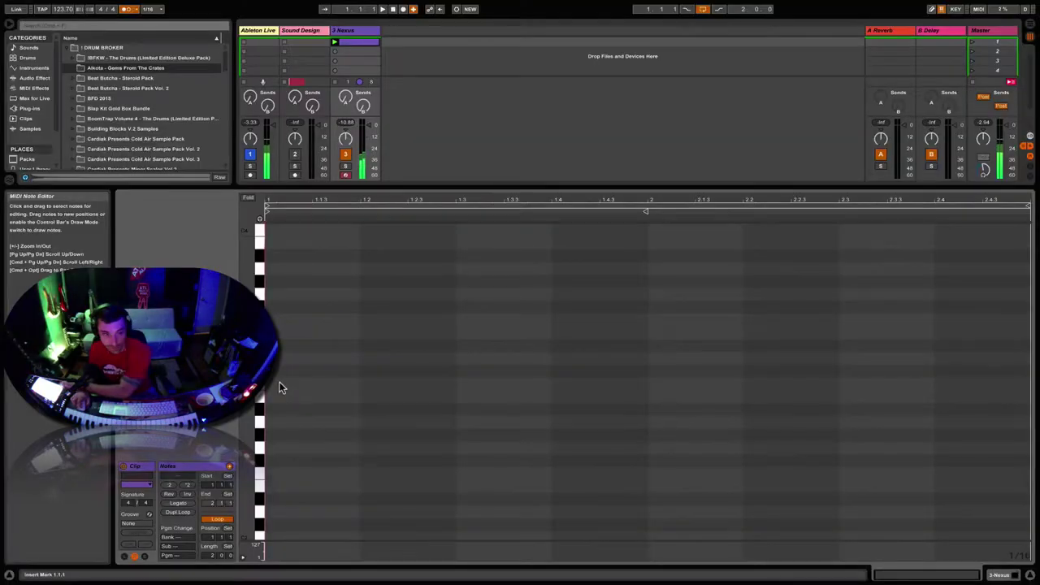
# Step: Draw a C1 note spanning both bars of the clip and place the clip at the arrangement's start on the Nexus track
pyautogui.moveTo(259, 480)
pyautogui.mouseDown()
pyautogui.moveTo(244, 515)
pyautogui.moveTo(244, 455)
pyautogui.moveTo(1028, 443)
pyautogui.mouseUp()
pyautogui.click(364, 45)
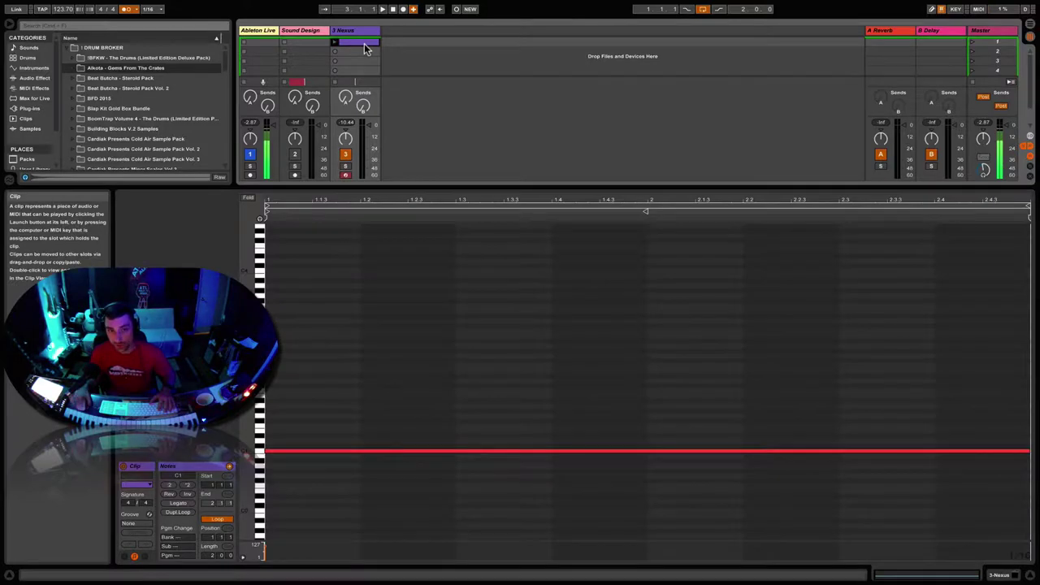
pyautogui.moveTo(363, 45); pyautogui.dragTo(415, 70)
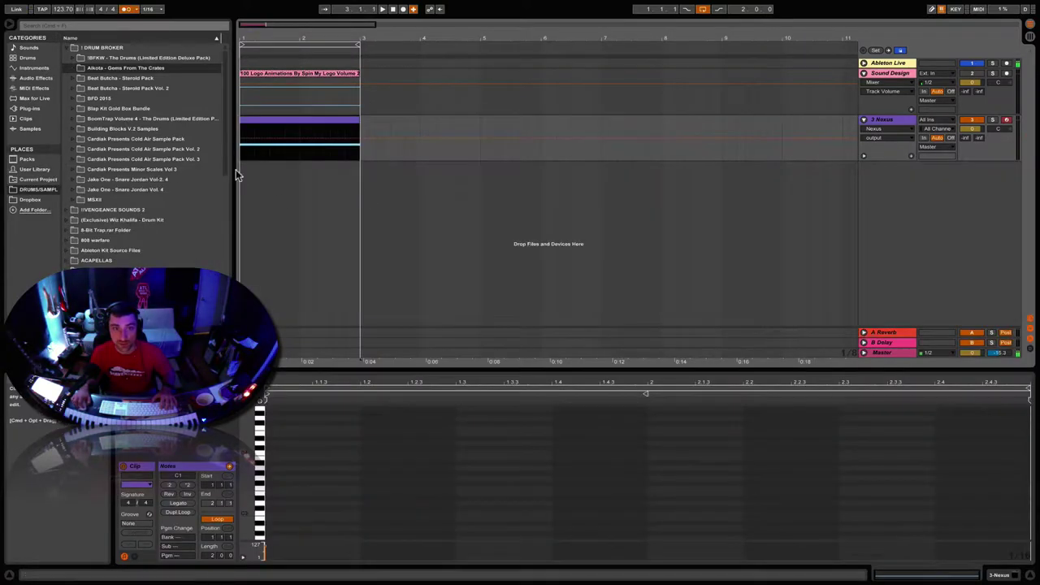
# Step: Bring up the Nexus instrument and make its master filter cutoff (mstCut) the automation parameter shown on its track
pyautogui.click(308, 138)
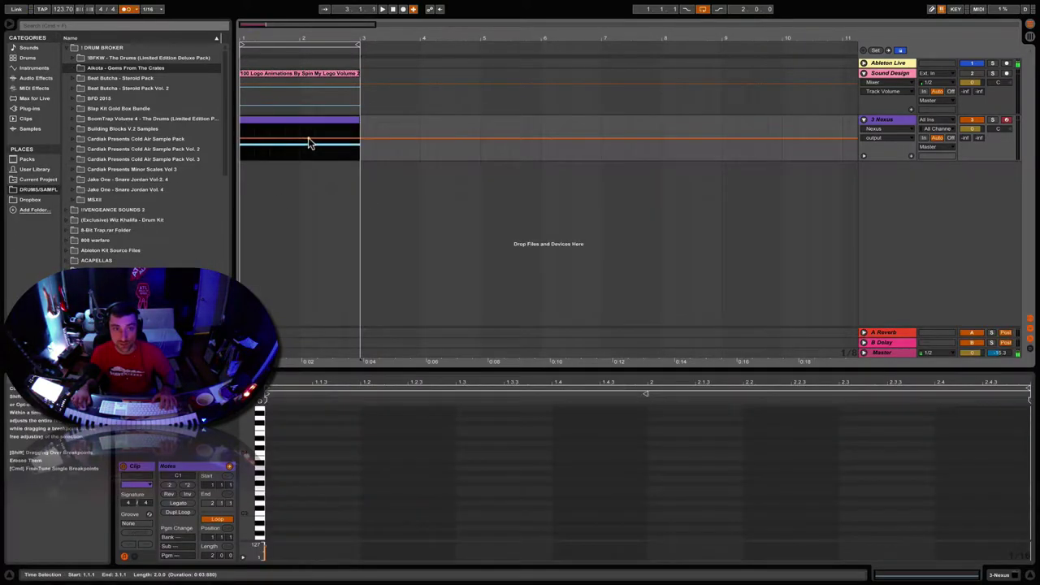
pyautogui.click(889, 130)
pyautogui.click(889, 134)
pyautogui.click(883, 138)
pyautogui.click(882, 144)
pyautogui.click(889, 120)
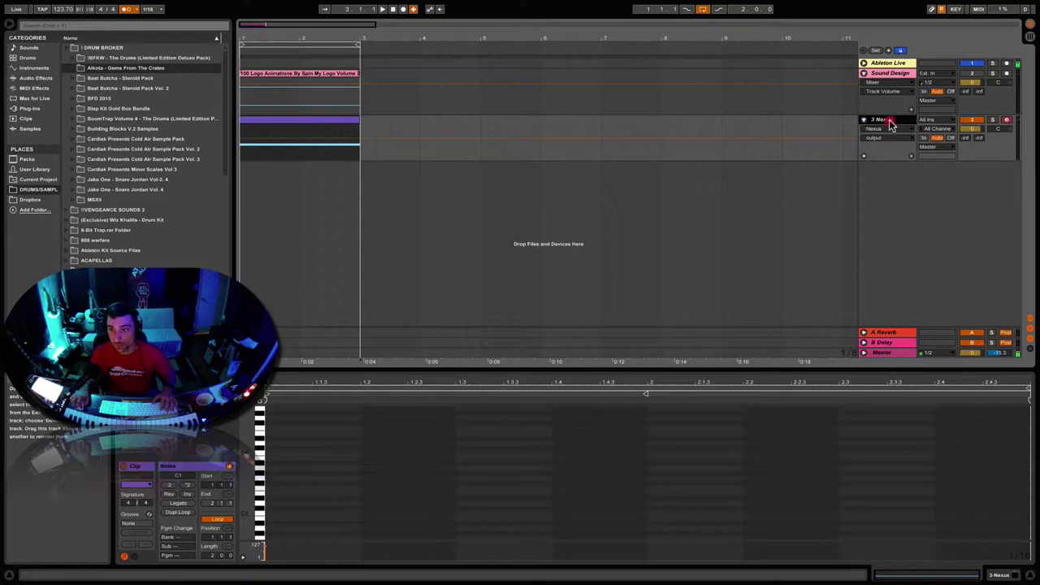
pyautogui.click(890, 126)
pyautogui.click(140, 469)
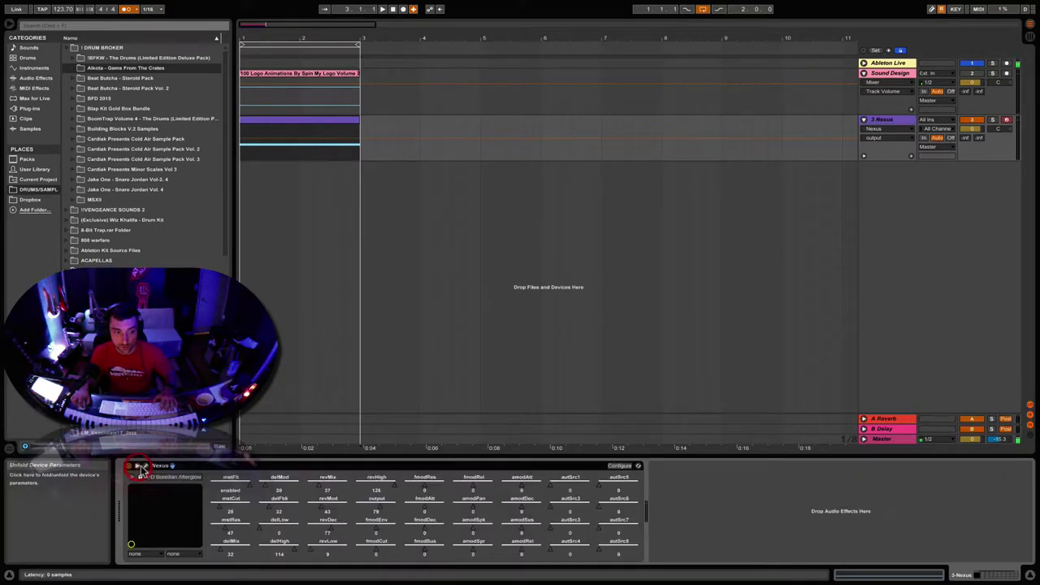
pyautogui.click(145, 466)
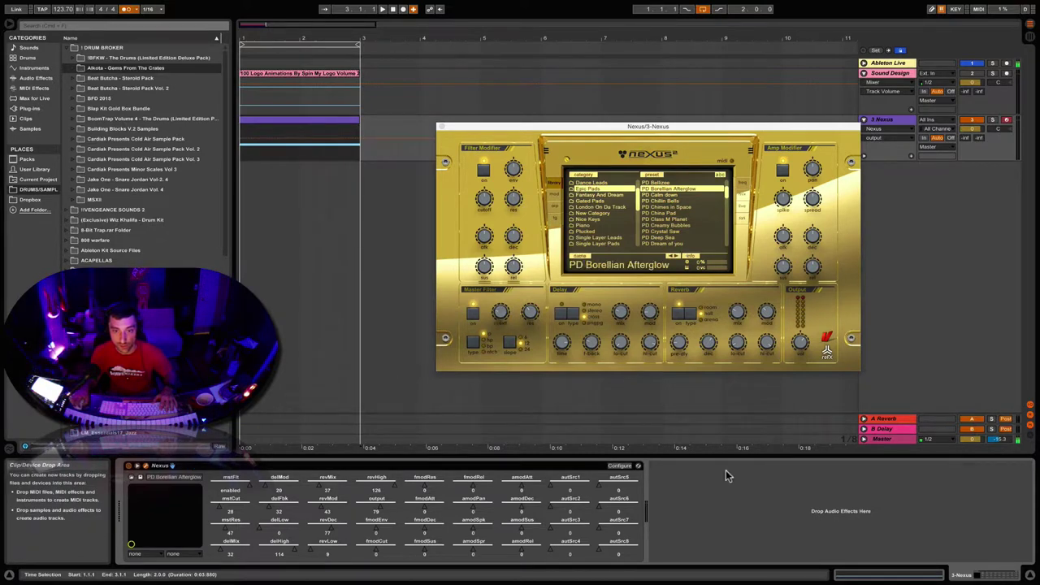
pyautogui.click(501, 316)
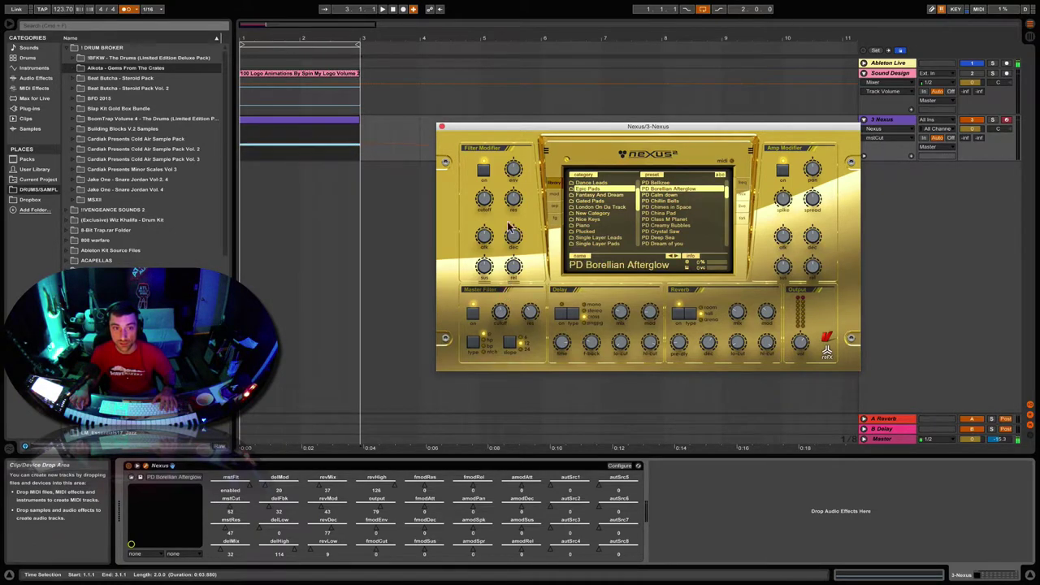
# Step: Try different master filter cutoff values on the Nexus instrument, between about 59 and 74
pyautogui.moveTo(510, 126); pyautogui.dragTo(327, 163)
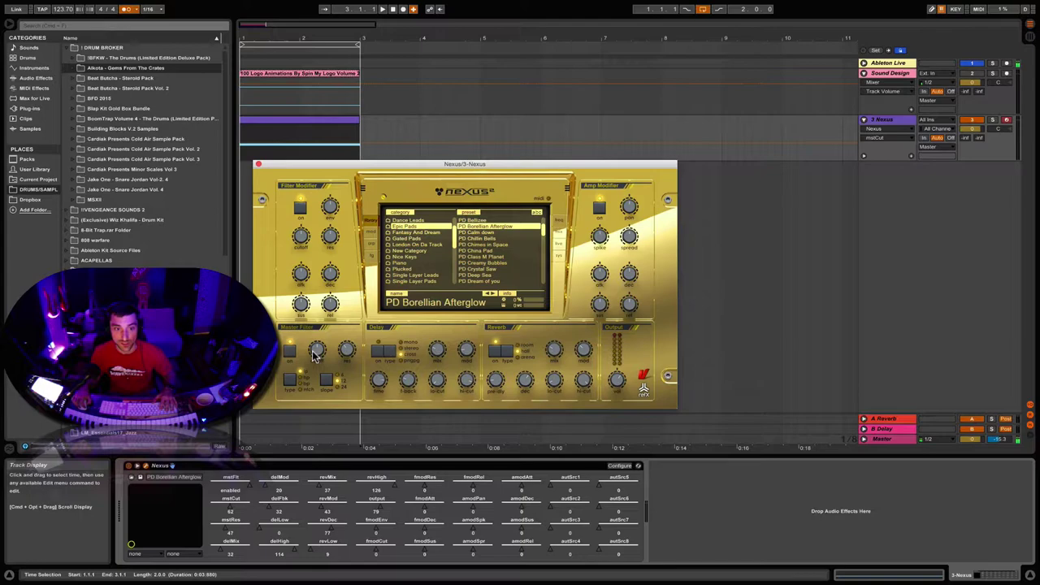
pyautogui.moveTo(318, 352); pyautogui.dragTo(317, 350)
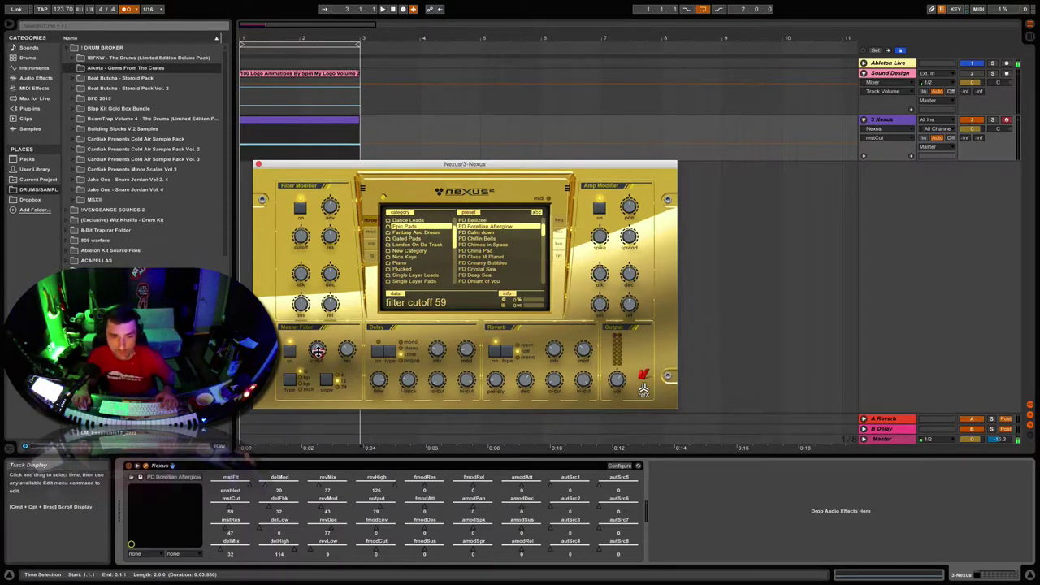
pyautogui.moveTo(317, 350)
pyautogui.mouseDown()
pyautogui.moveTo(318, 362)
pyautogui.moveTo(318, 345)
pyautogui.mouseUp()
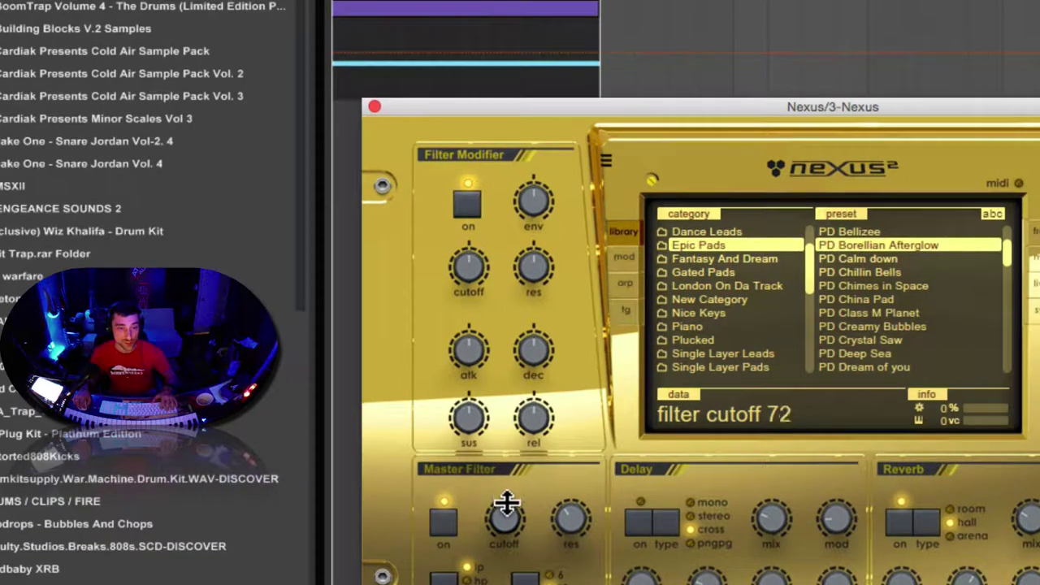
pyautogui.moveTo(507, 503); pyautogui.dragTo(513, 487)
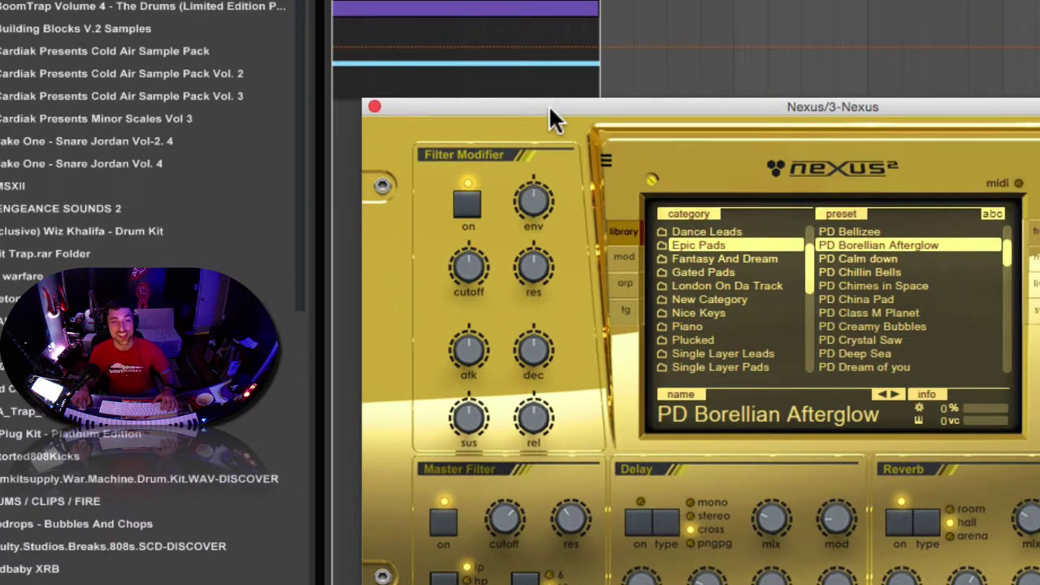
# Step: Automate the Nexus master filter cutoff to rise from near minimum to near maximum across the two-bar clip, and play it back
pyautogui.moveTo(549, 110); pyautogui.dragTo(551, 121)
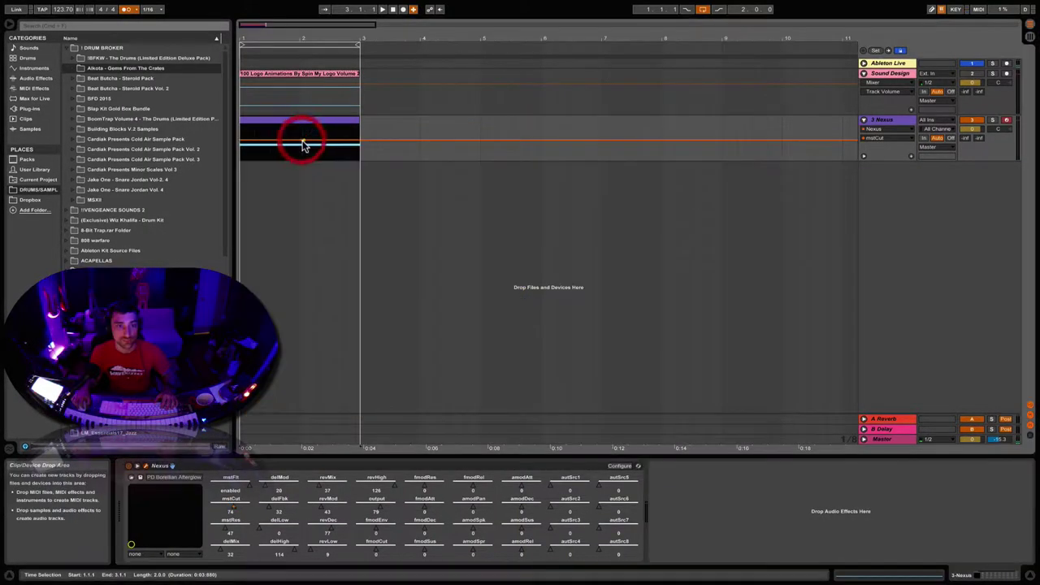
pyautogui.moveTo(304, 144); pyautogui.dragTo(249, 159)
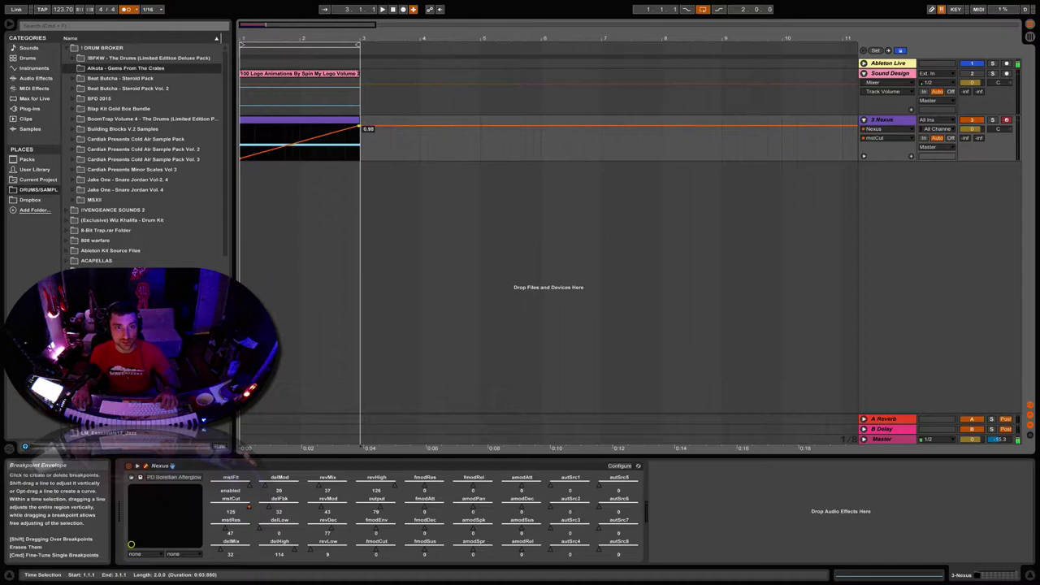
pyautogui.click(144, 465)
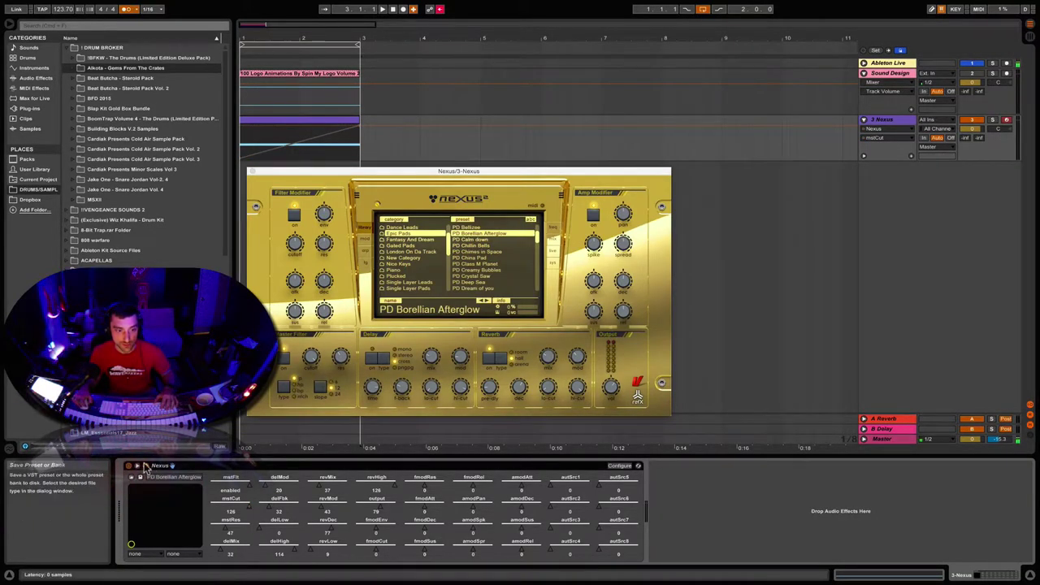
pyautogui.click(382, 9)
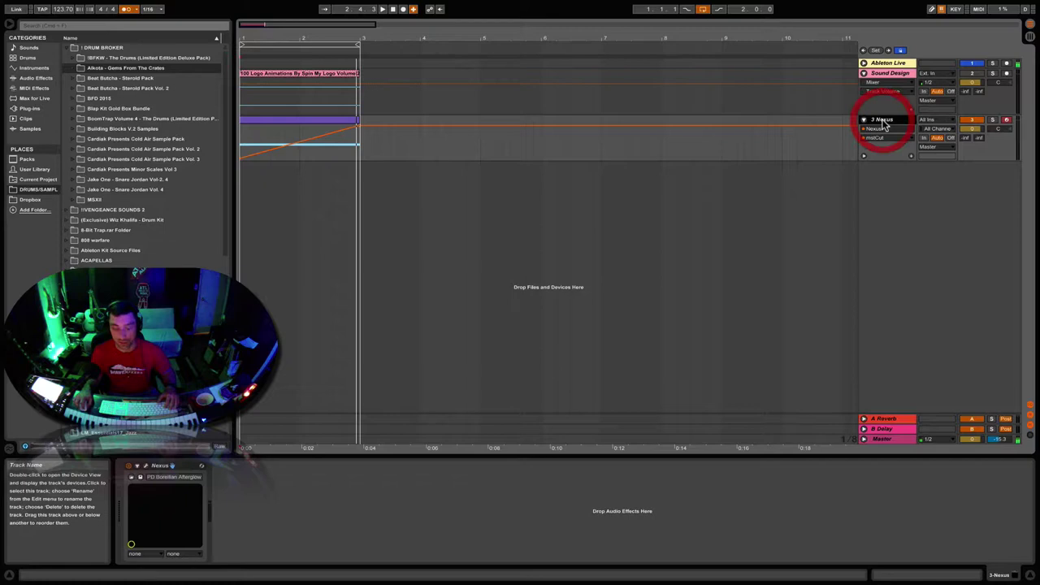
# Step: Duplicate the Nexus track and remove the copied clip and filter cutoff automation from the duplicate
pyautogui.press('super+d')
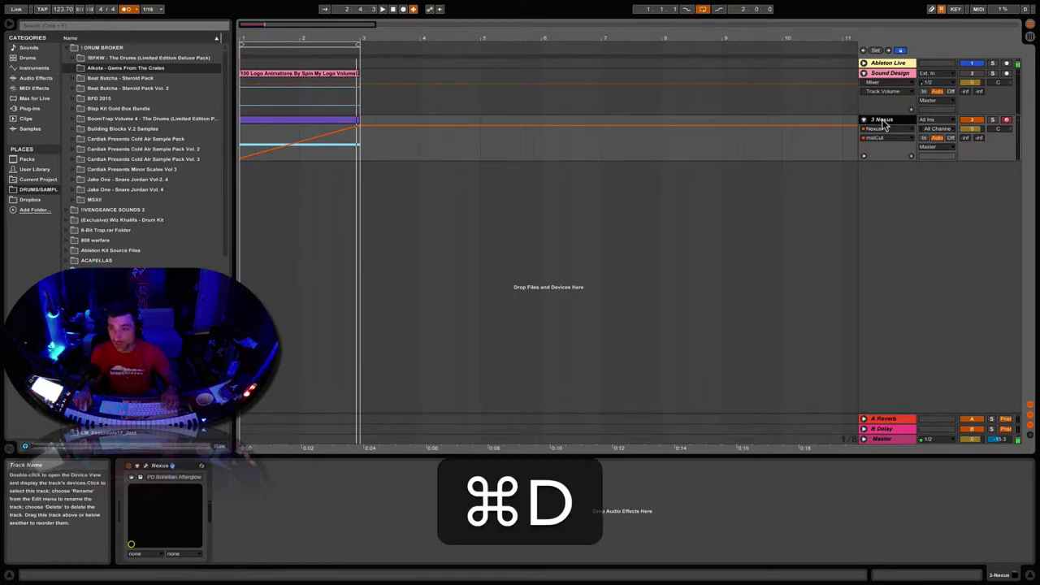
pyautogui.press('super+d')
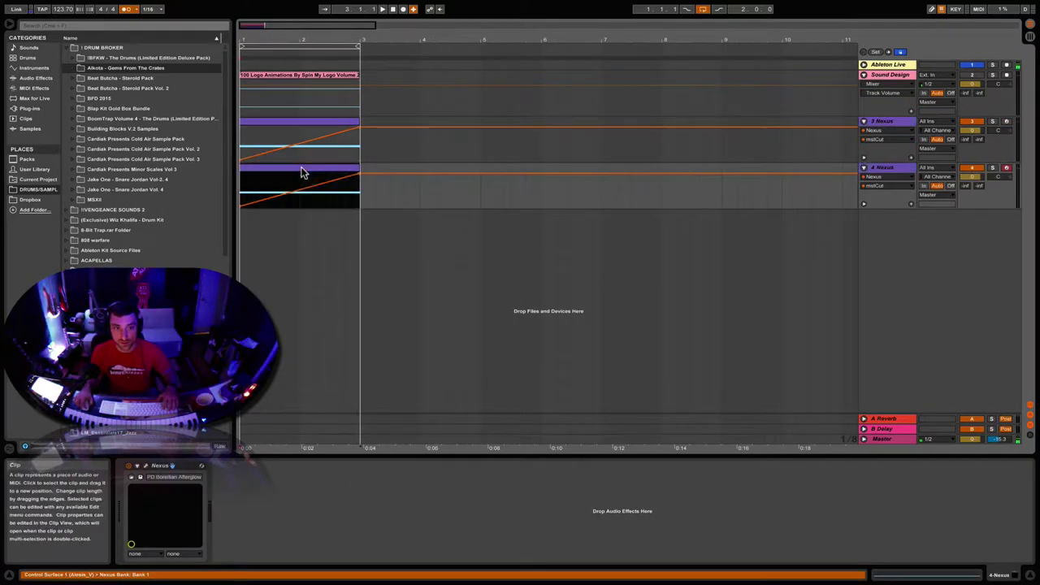
pyautogui.press('Delete')
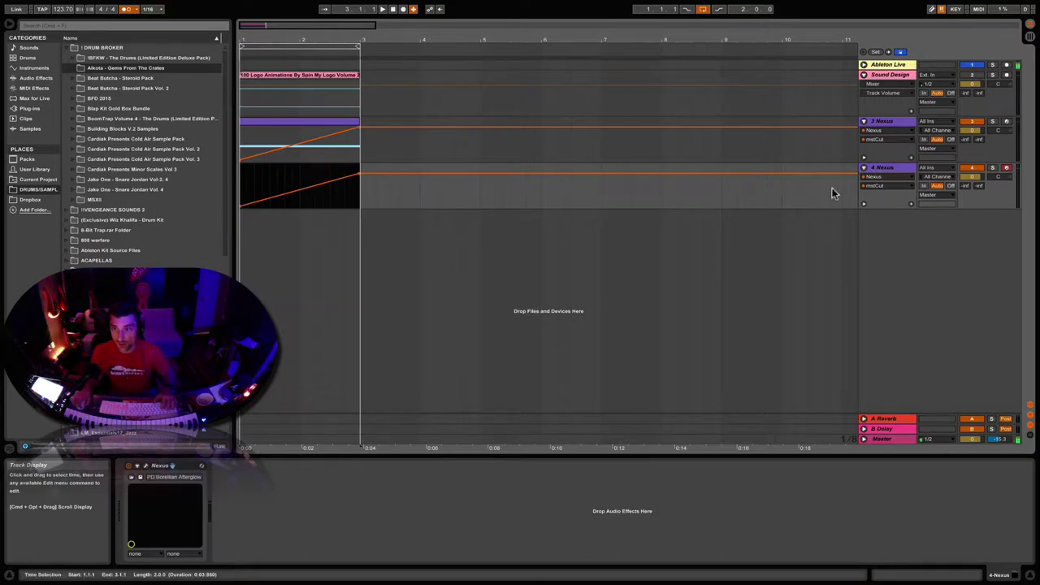
pyautogui.click(911, 204)
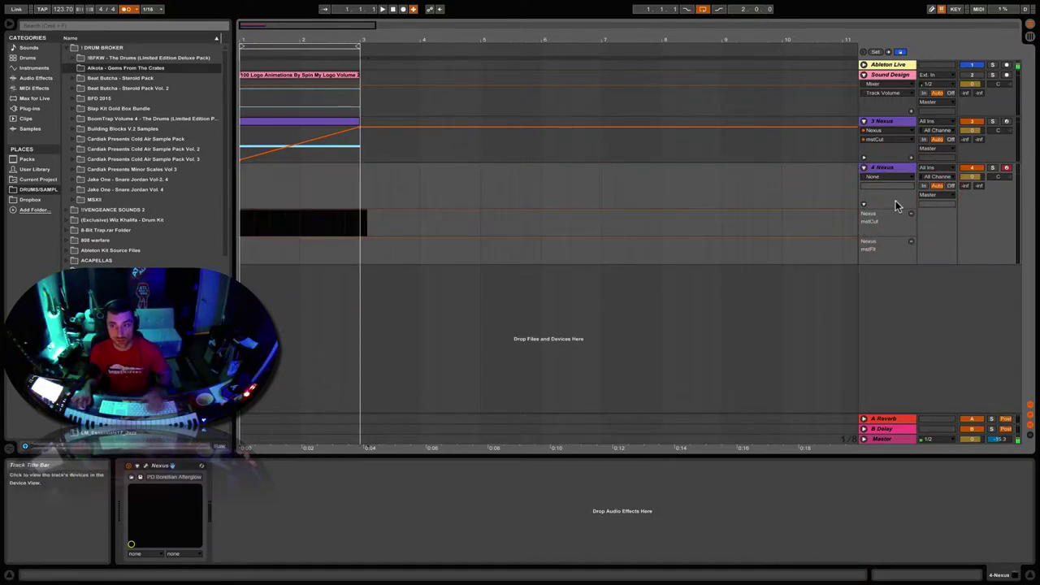
pyautogui.click(864, 207)
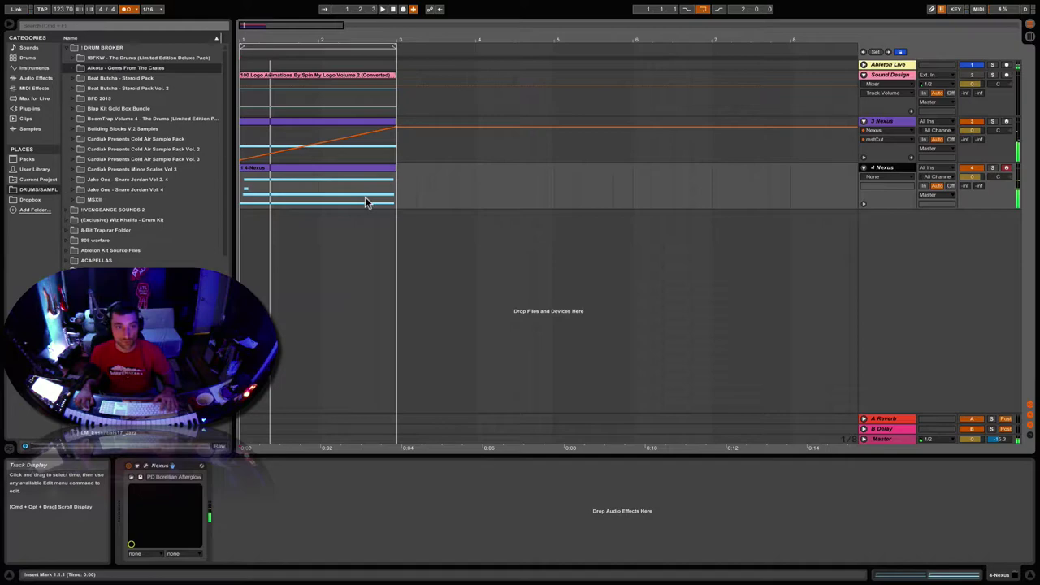
# Step: Delete the short stray A4 note from the recorded chord clip on the second Nexus track and enlarge the note editor
pyautogui.doubleClick(350, 173)
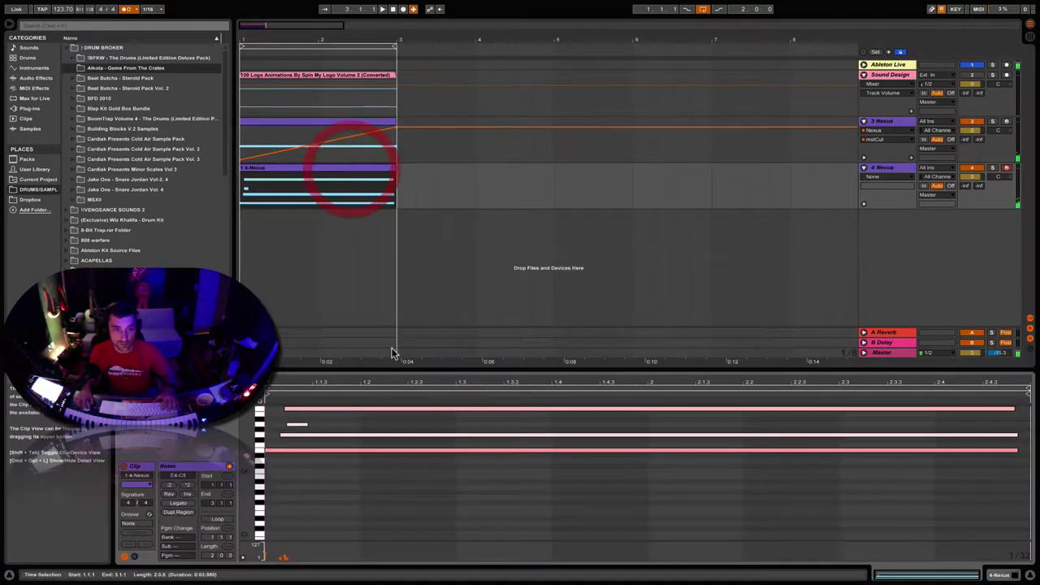
pyautogui.click(297, 425)
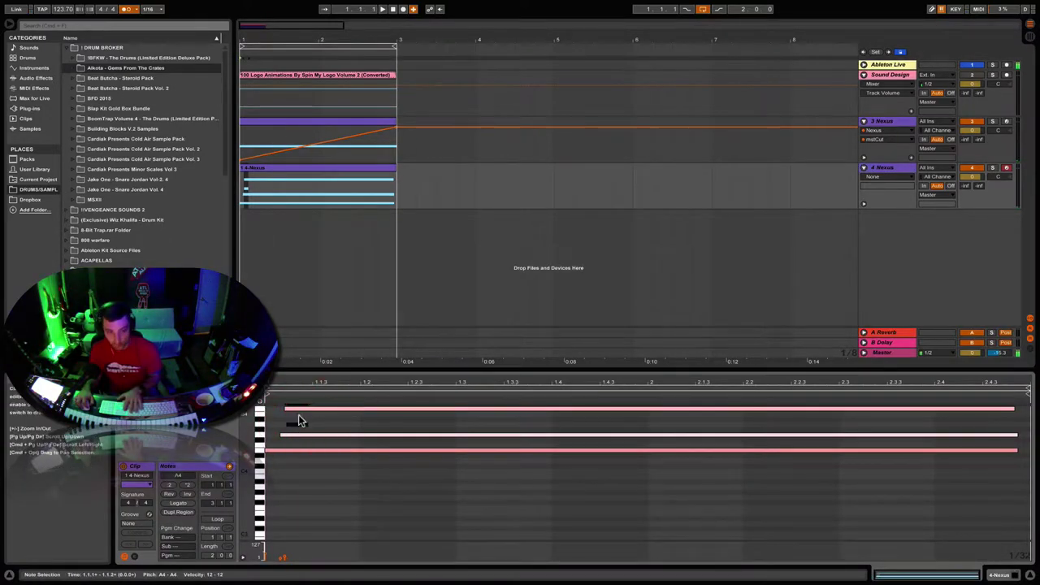
pyautogui.moveTo(344, 346); pyautogui.dragTo(339, 239)
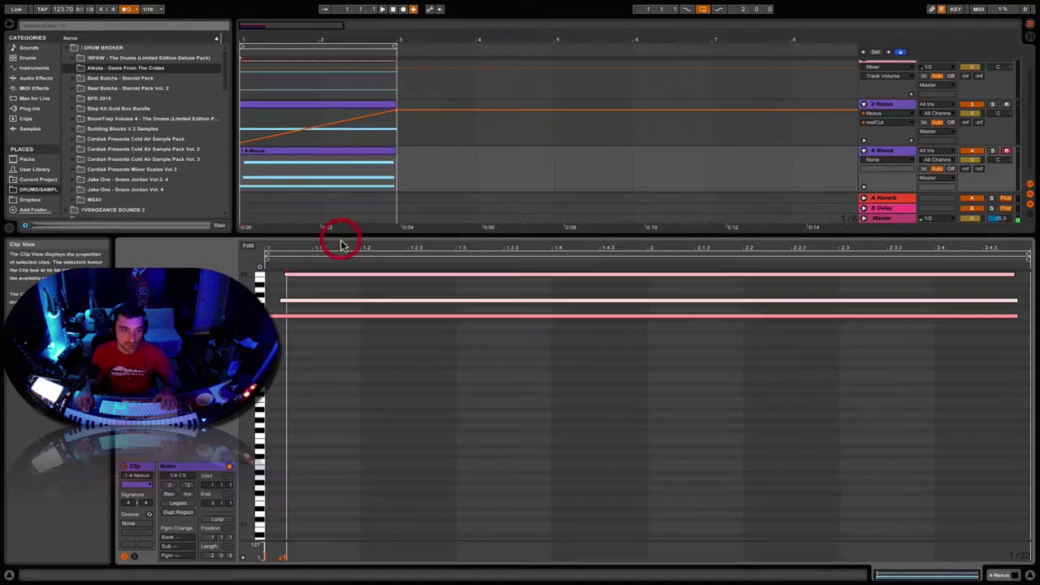
# Step: Quantize the second Nexus chord notes to 1/4, adjusting both note start and end at 100 %
pyautogui.click(408, 309)
pyautogui.press('super+shift+u')
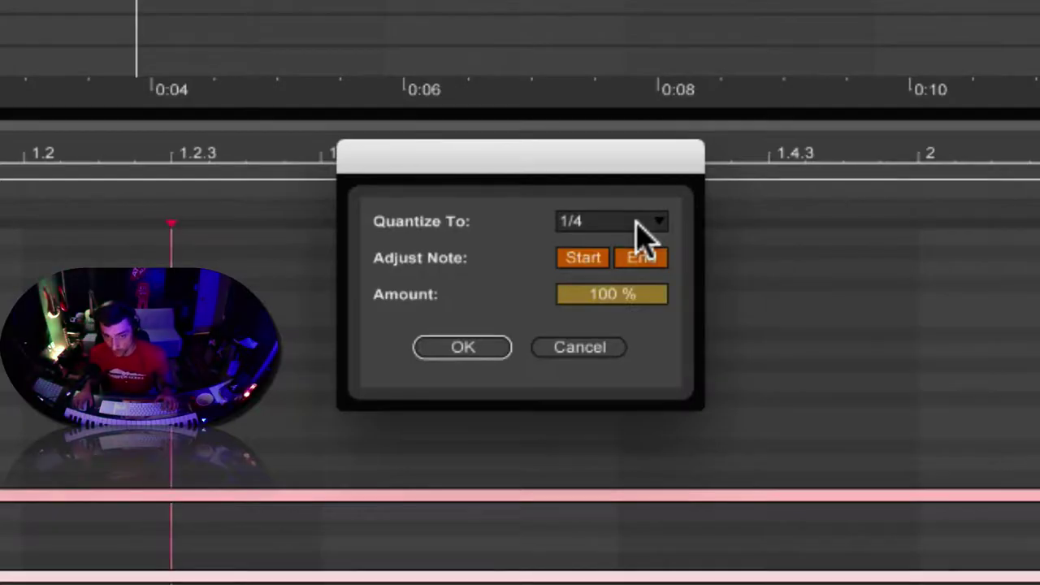
pyautogui.click(557, 270)
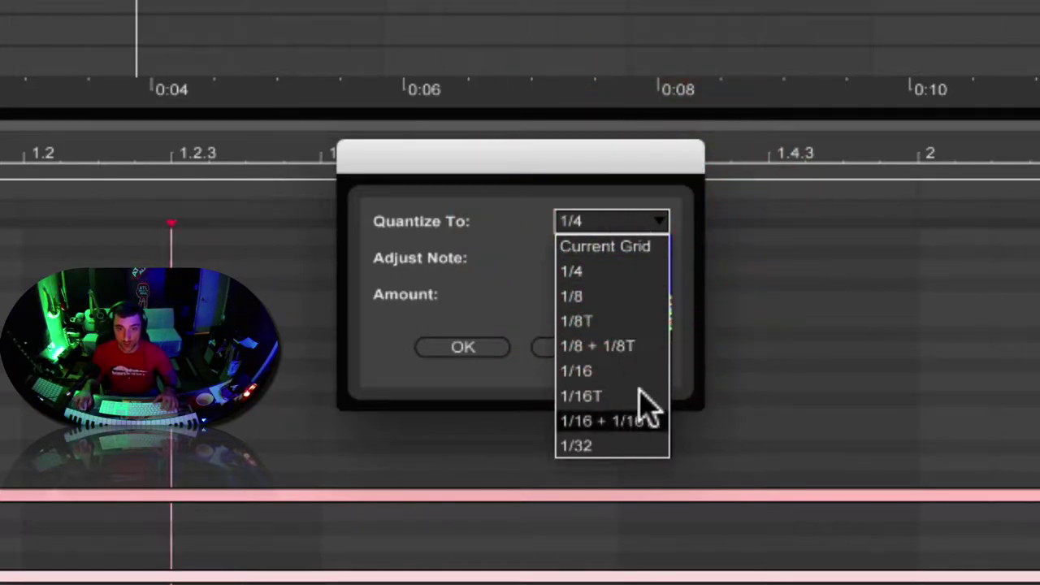
pyautogui.click(588, 267)
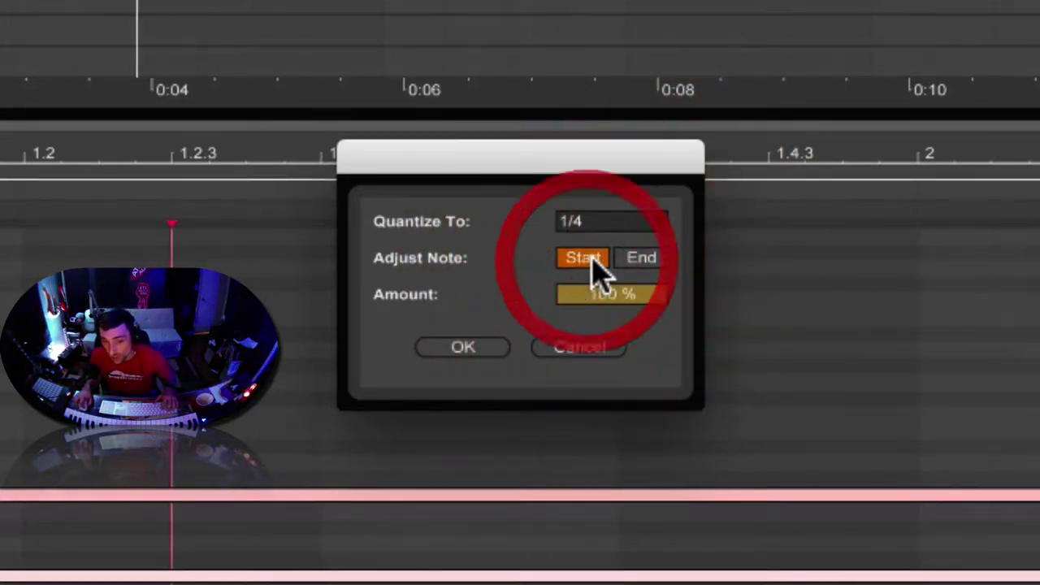
pyautogui.click(591, 268)
pyautogui.click(655, 271)
pyautogui.click(655, 270)
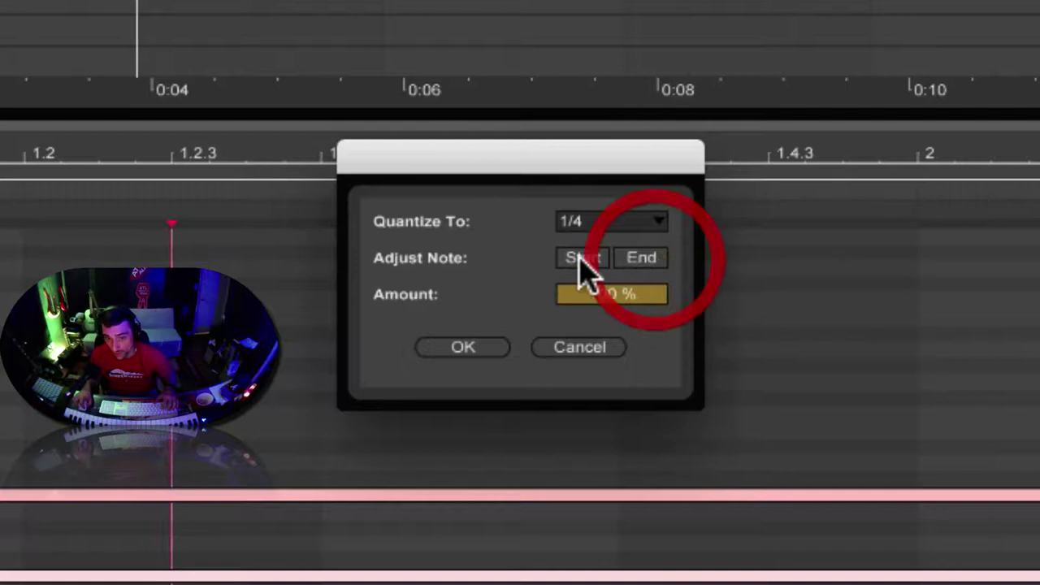
pyautogui.click(580, 264)
pyautogui.click(665, 271)
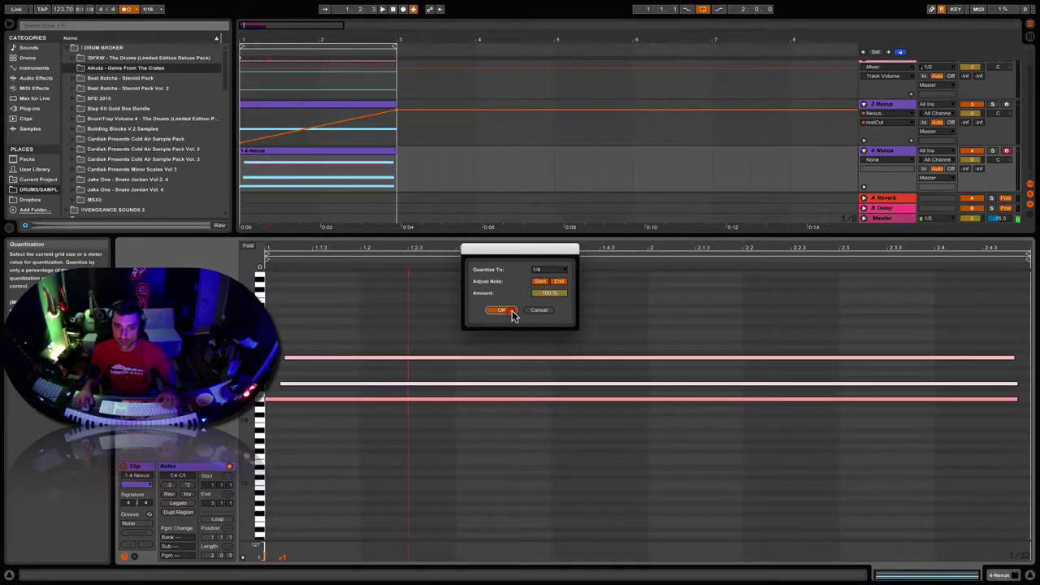
pyautogui.click(502, 310)
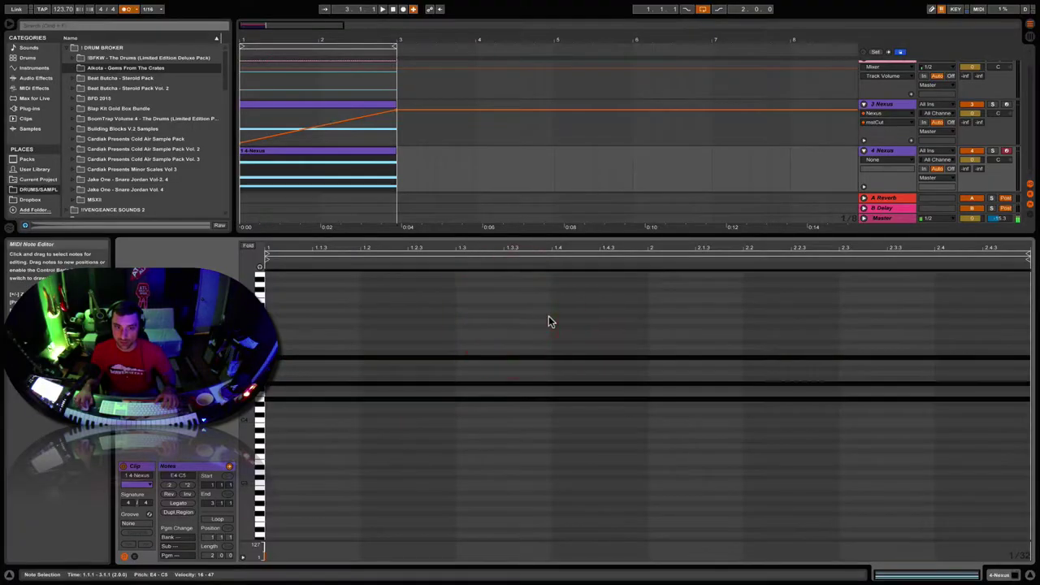
# Step: Shift the starts of the three chord notes off the grid and requantize them with the same settings
pyautogui.click(548, 317)
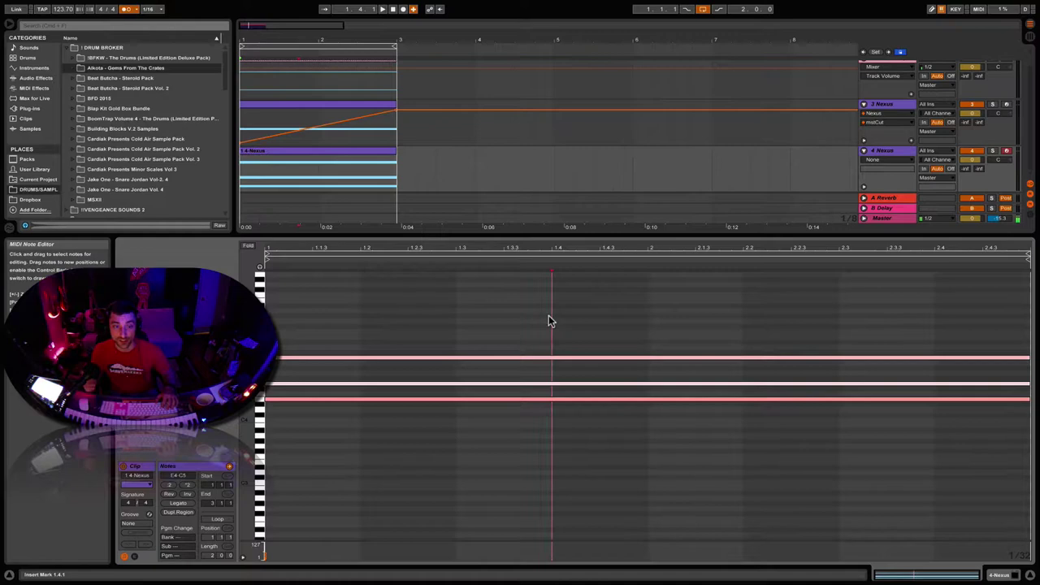
pyautogui.press('super+a')
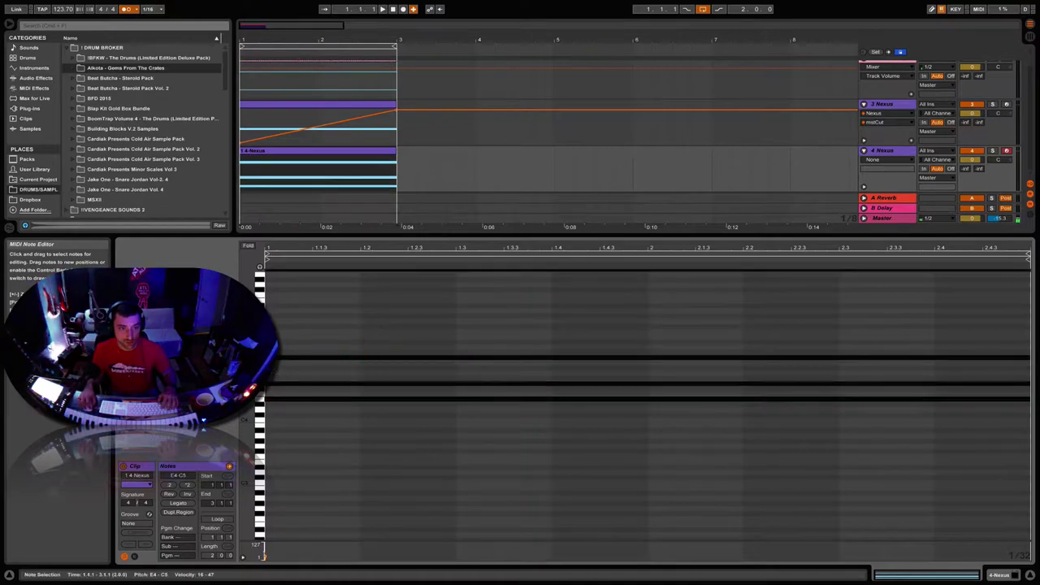
pyautogui.click(290, 369)
pyautogui.moveTo(289, 383); pyautogui.dragTo(301, 384)
pyautogui.click(345, 350)
pyautogui.moveTo(520, 315); pyautogui.dragTo(542, 461)
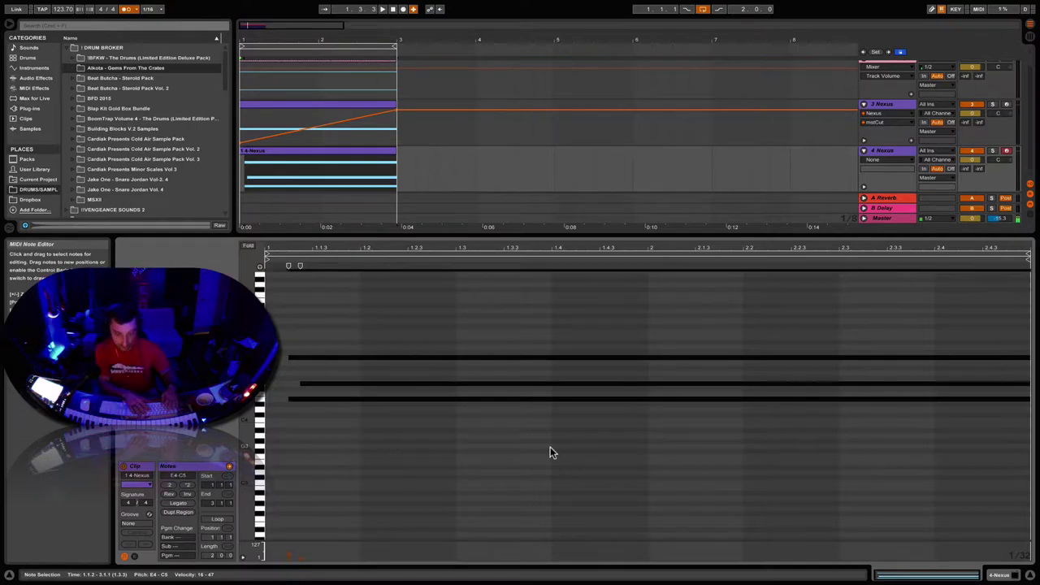
pyautogui.press('super+u')
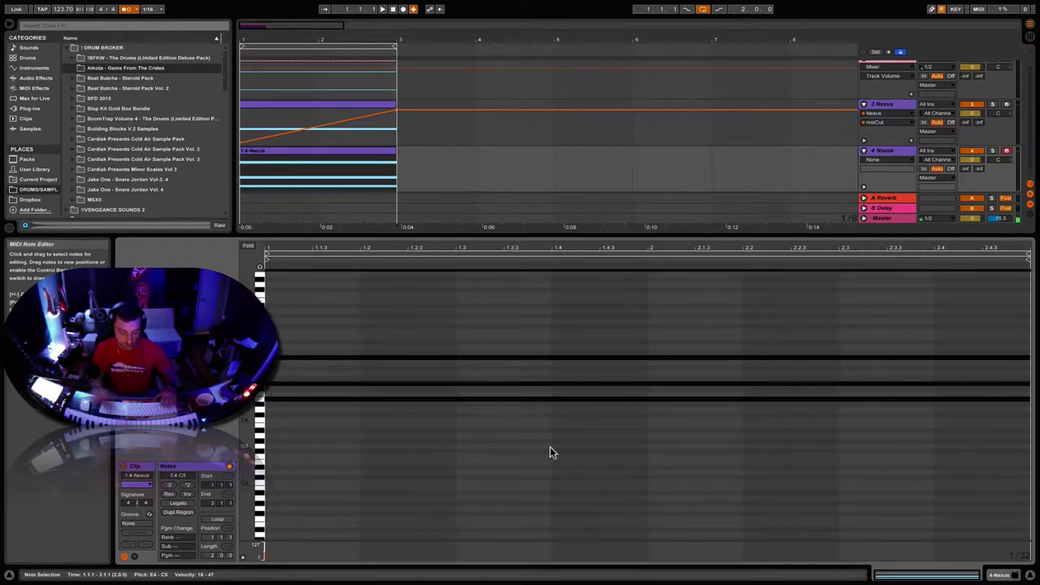
# Step: Review the quantization settings without changing them, and quantize all three selected chord notes again
pyautogui.press('shift+super+u')
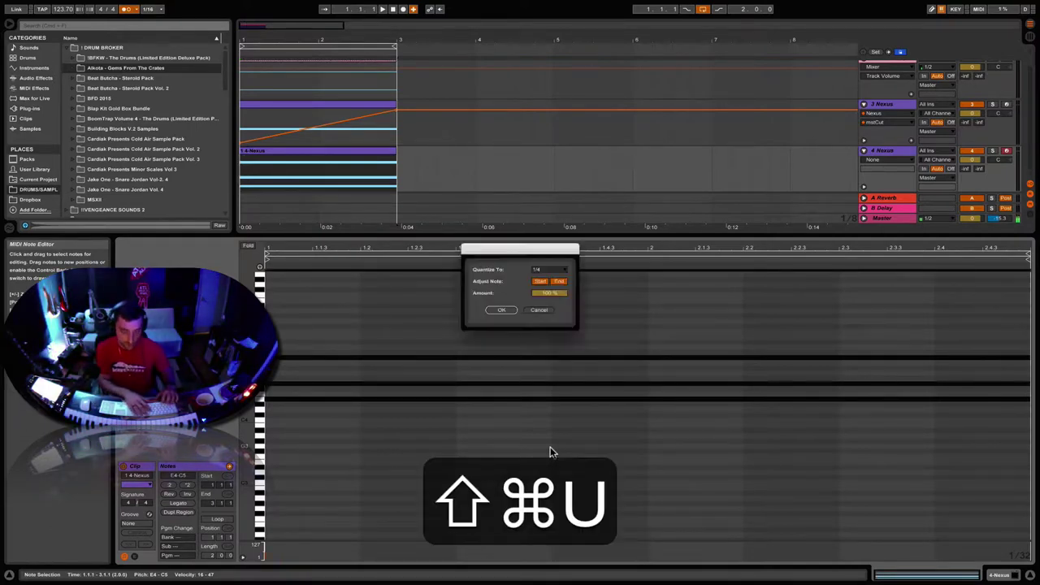
pyautogui.click(540, 311)
pyautogui.click(582, 317)
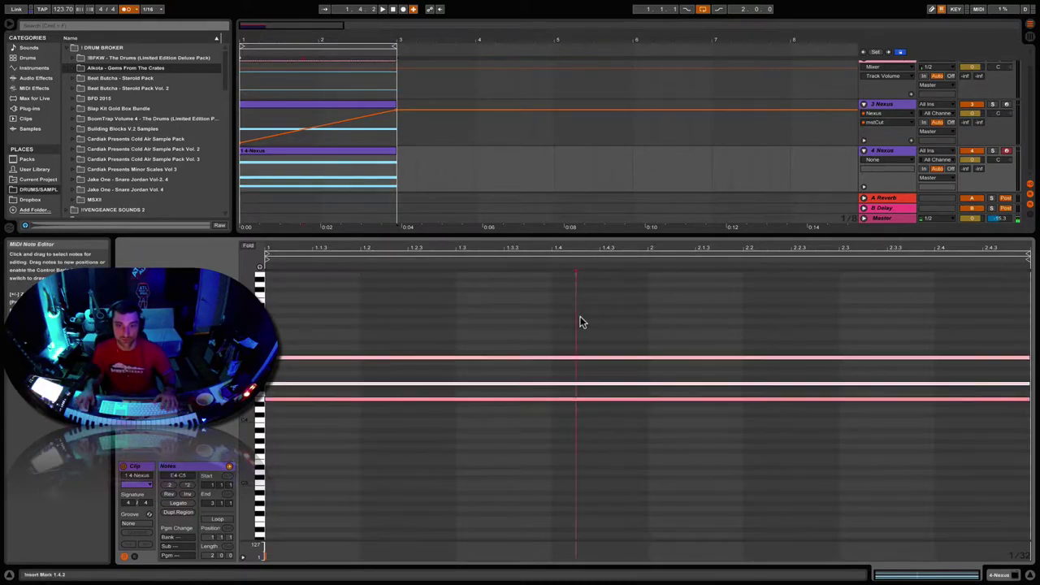
pyautogui.moveTo(474, 325); pyautogui.dragTo(480, 456)
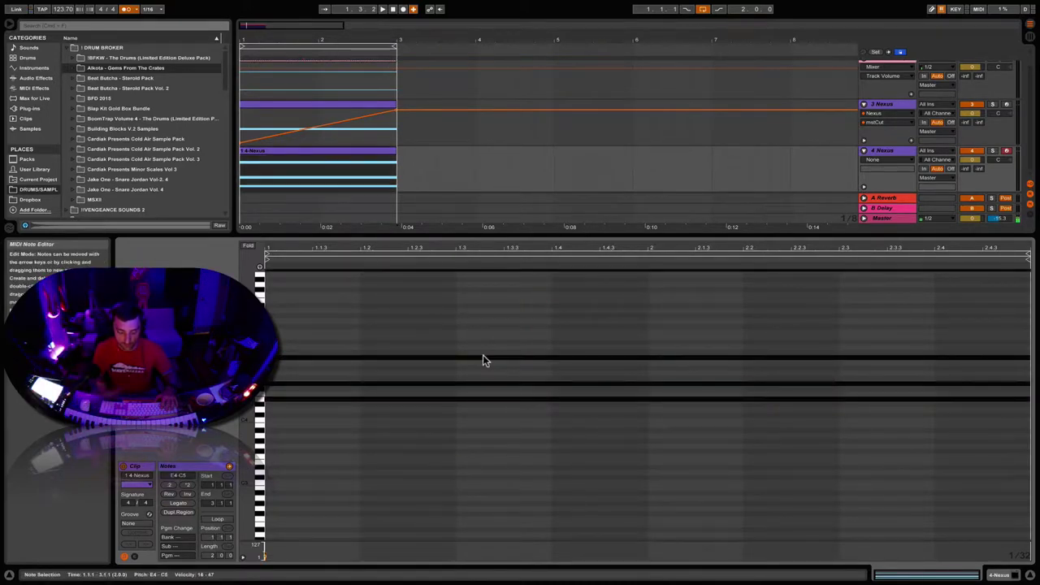
pyautogui.press('super+u')
pyautogui.click(477, 325)
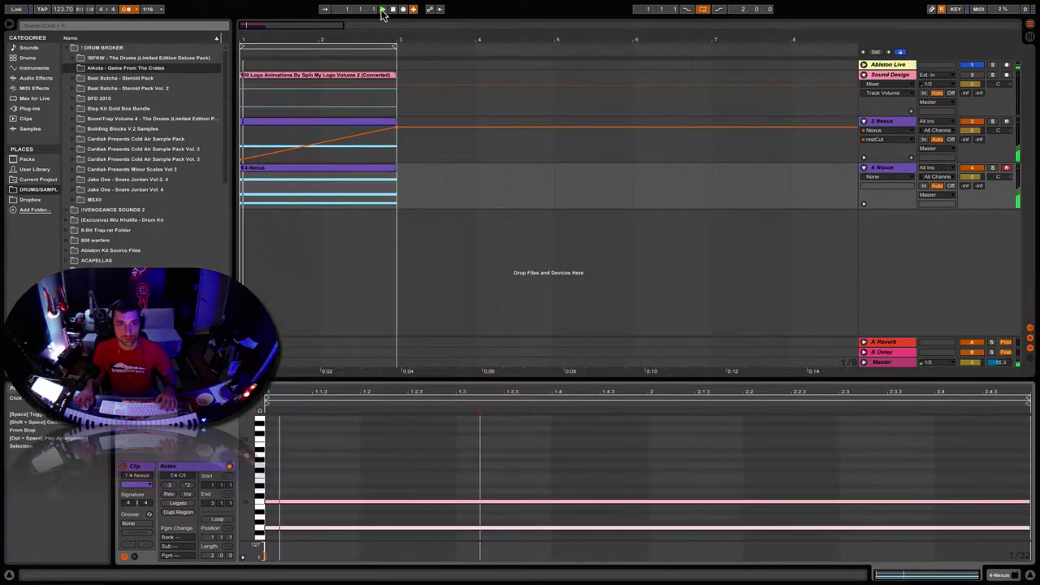
# Step: Play back the layered pads and display the Nexus device automation on the second Nexus track
pyautogui.click(382, 9)
pyautogui.click(603, 185)
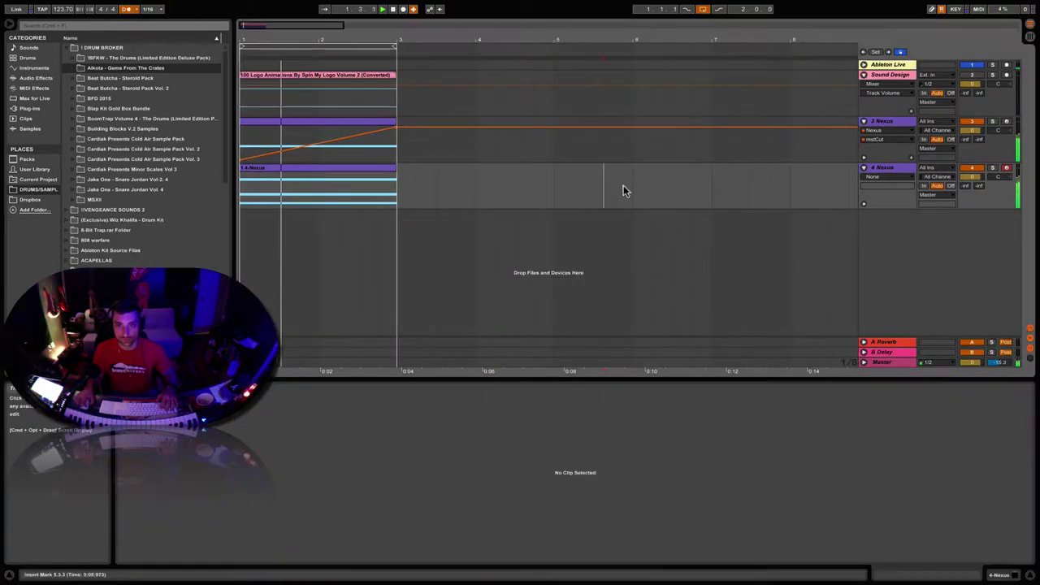
pyautogui.click(884, 176)
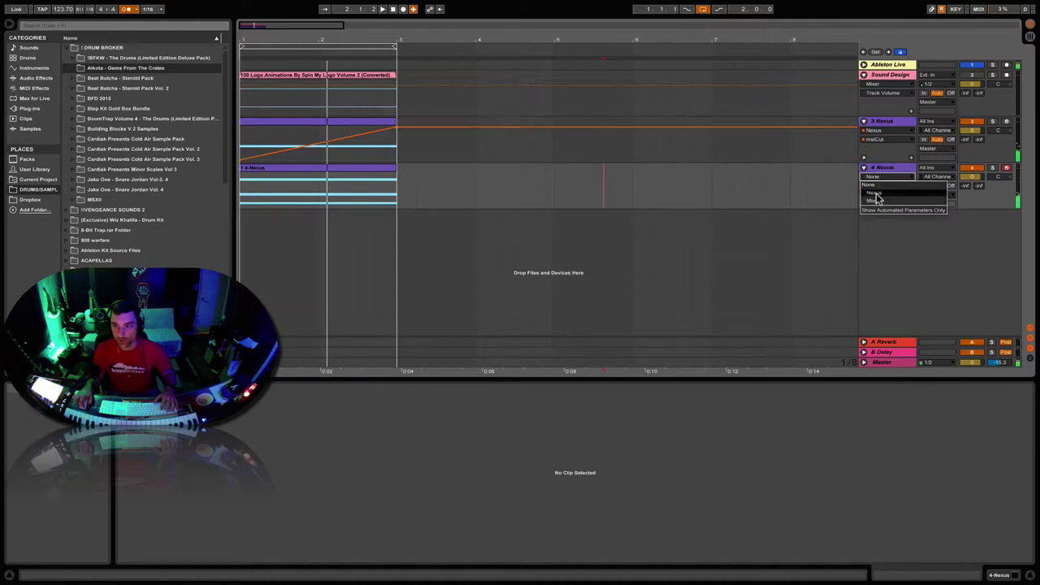
pyautogui.click(874, 193)
# Step: Set the second Nexus instrument's amp modifier attack to about 79 and play back both layers
pyautogui.doubleClick(881, 169)
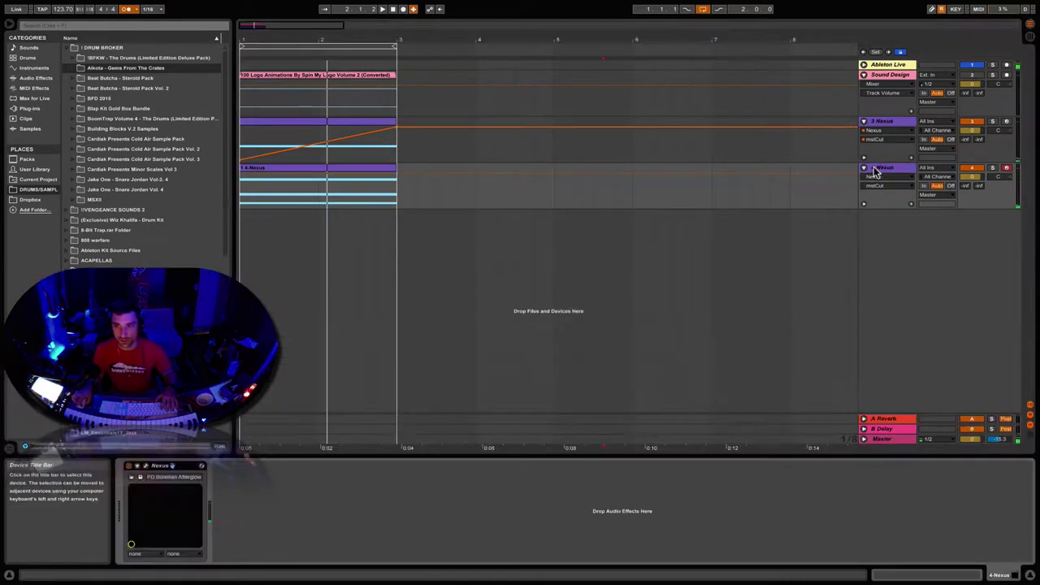
pyautogui.click(146, 466)
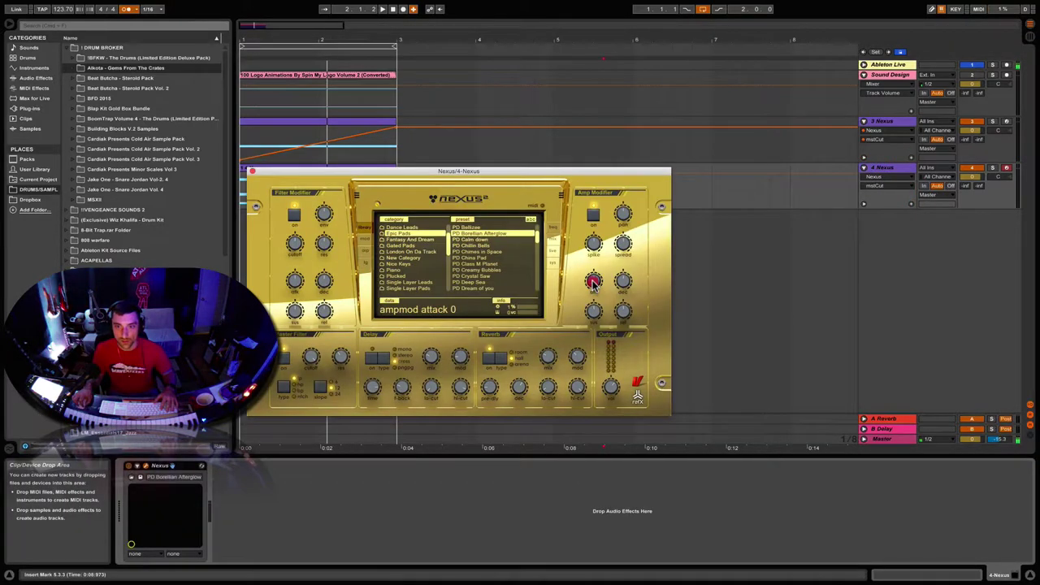
pyautogui.click(592, 207)
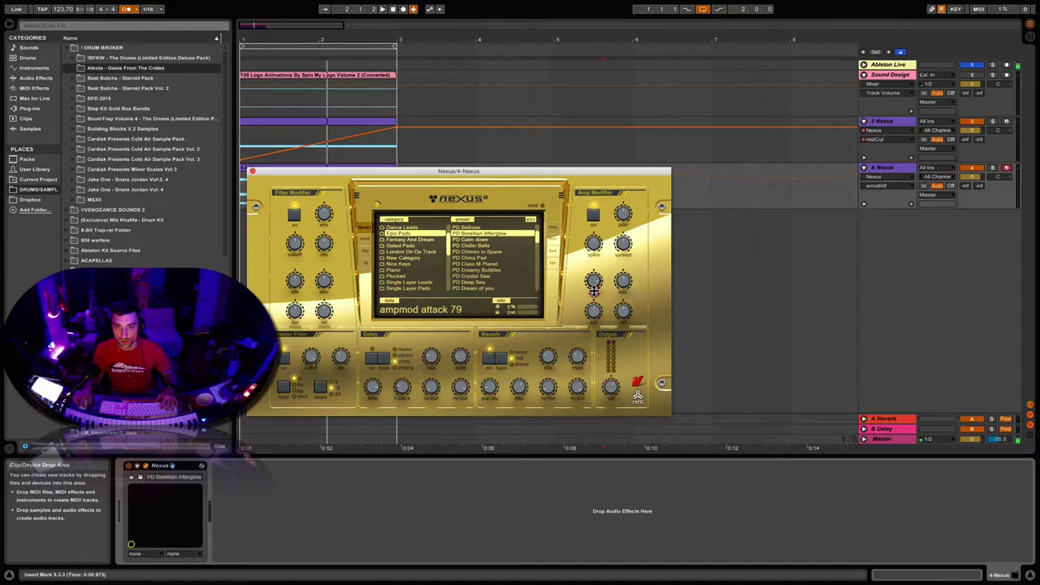
pyautogui.click(594, 242)
pyautogui.click(252, 171)
pyautogui.click(383, 9)
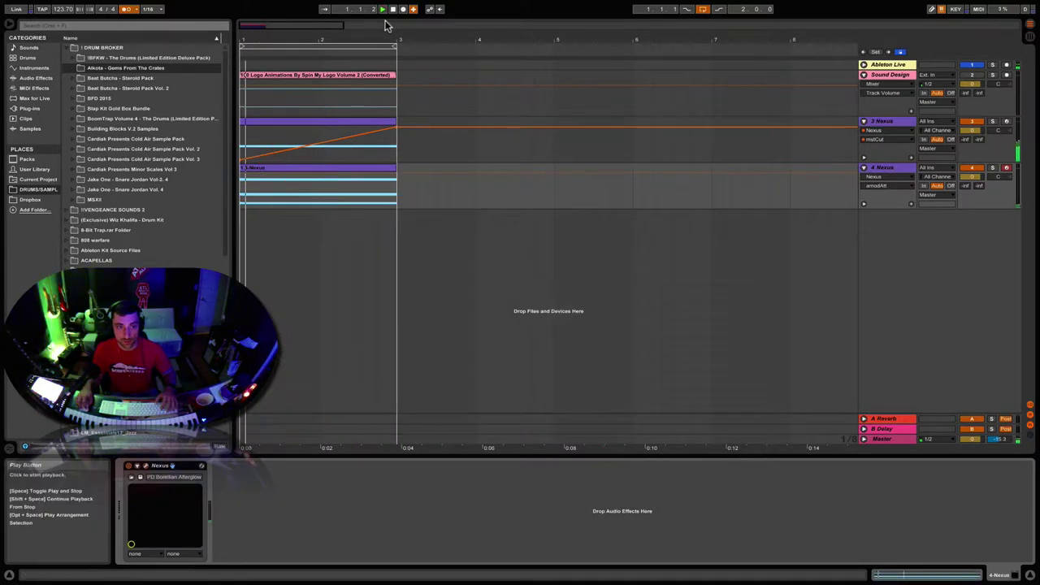
pyautogui.click(474, 149)
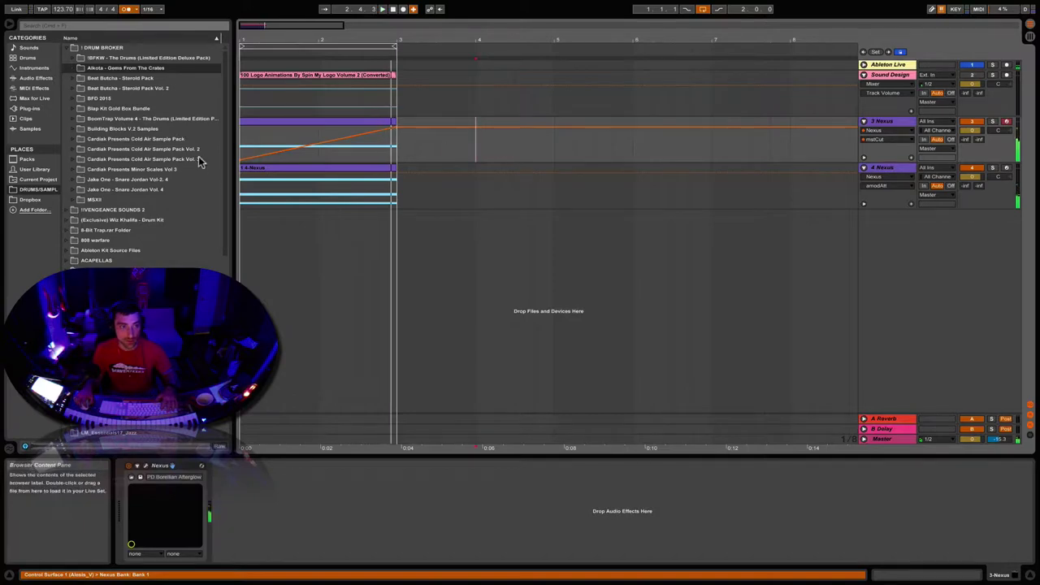
# Step: Add Auto Filter and EQ Eight to the second Nexus track and automate the filter frequency to rise across the two-bar clip
pyautogui.click(41, 78)
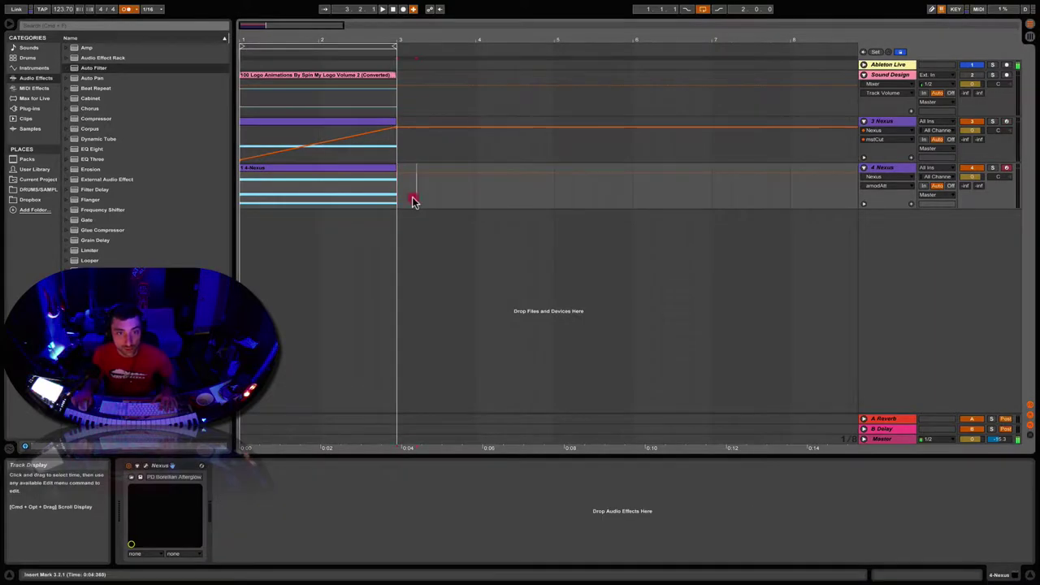
pyautogui.click(412, 198)
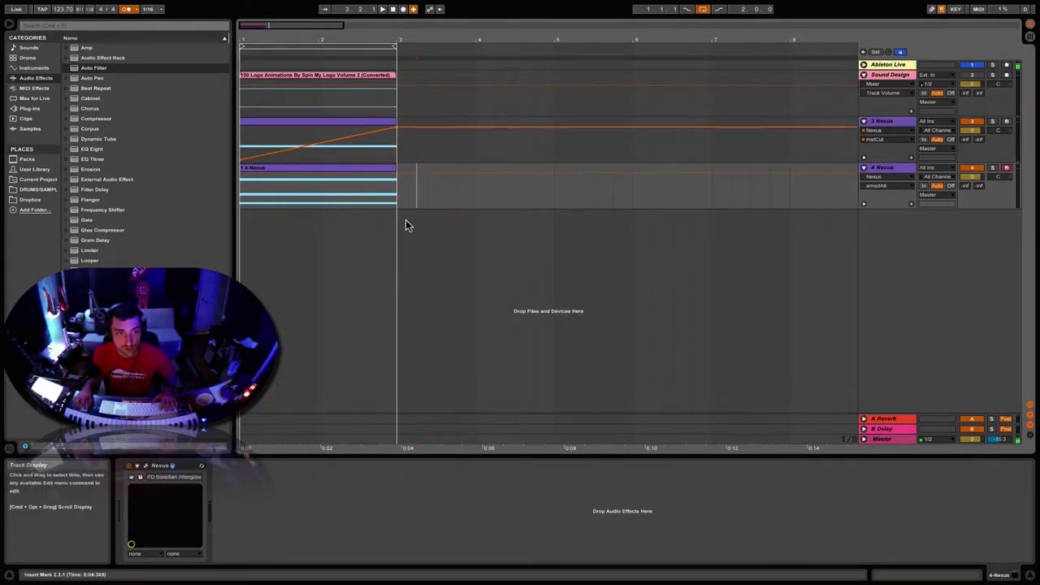
pyautogui.moveTo(88, 69); pyautogui.dragTo(241, 190)
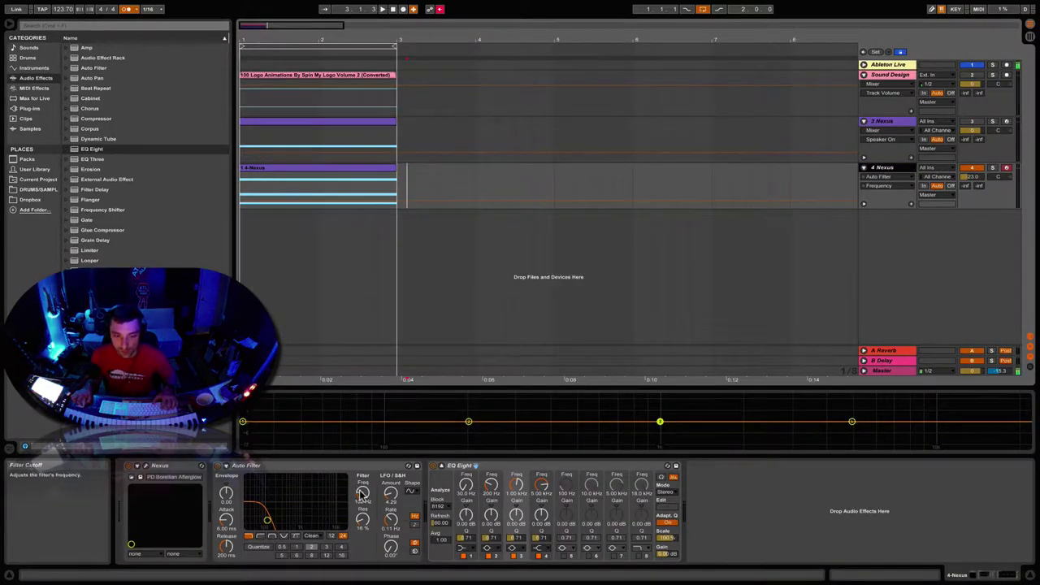
pyautogui.moveTo(363, 494); pyautogui.dragTo(362, 488)
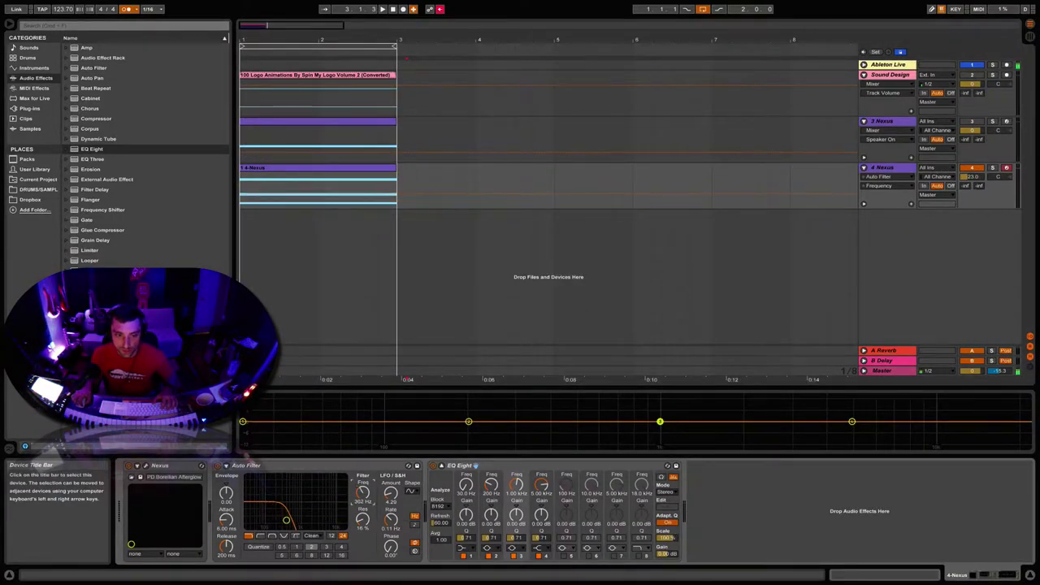
pyautogui.moveTo(332, 194)
pyautogui.mouseDown()
pyautogui.moveTo(332, 204)
pyautogui.moveTo(396, 172)
pyautogui.mouseUp()
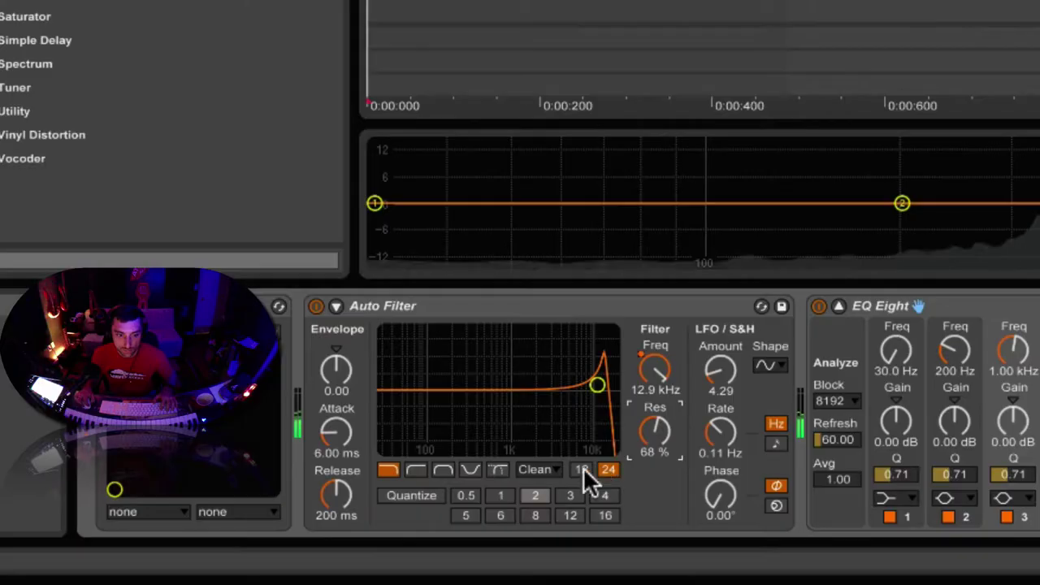
# Step: Try the Auto Filter's OSR circuit with 24.0 dB drive and the SMP circuit, raising the resonance
pyautogui.click(536, 469)
pyautogui.click(546, 525)
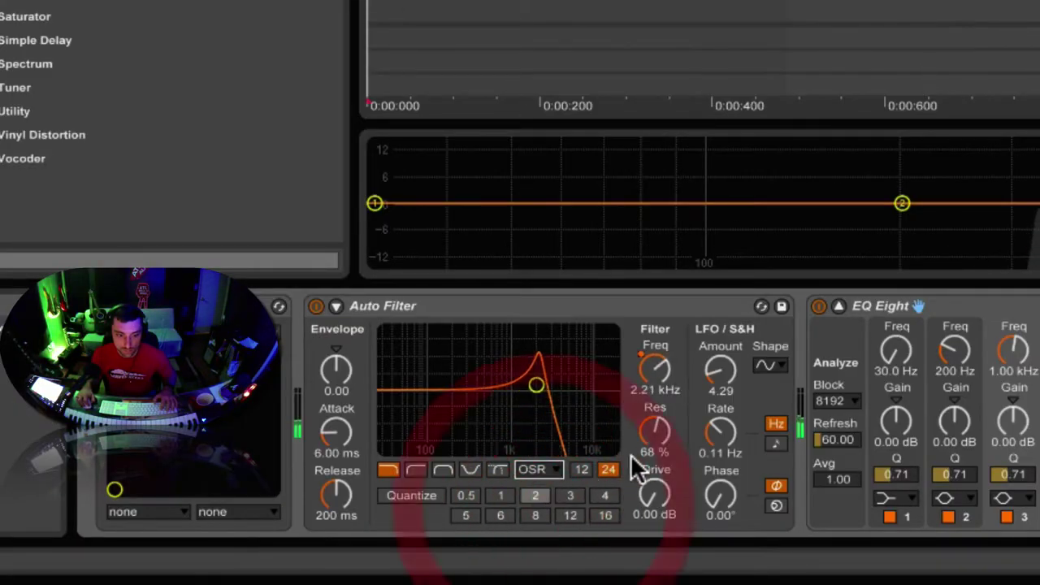
pyautogui.moveTo(654, 508); pyautogui.dragTo(654, 455)
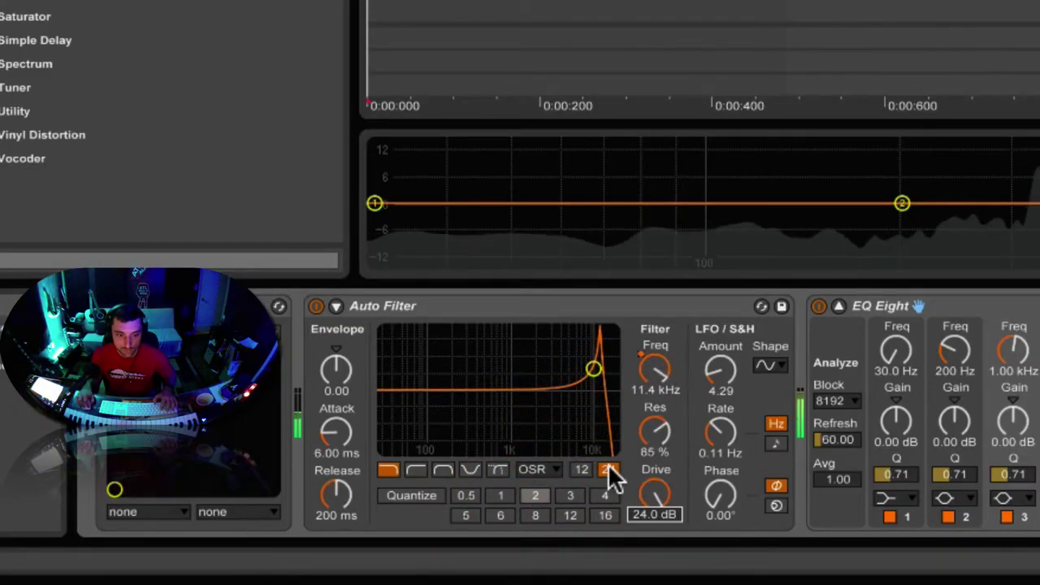
pyautogui.click(559, 471)
pyautogui.click(536, 542)
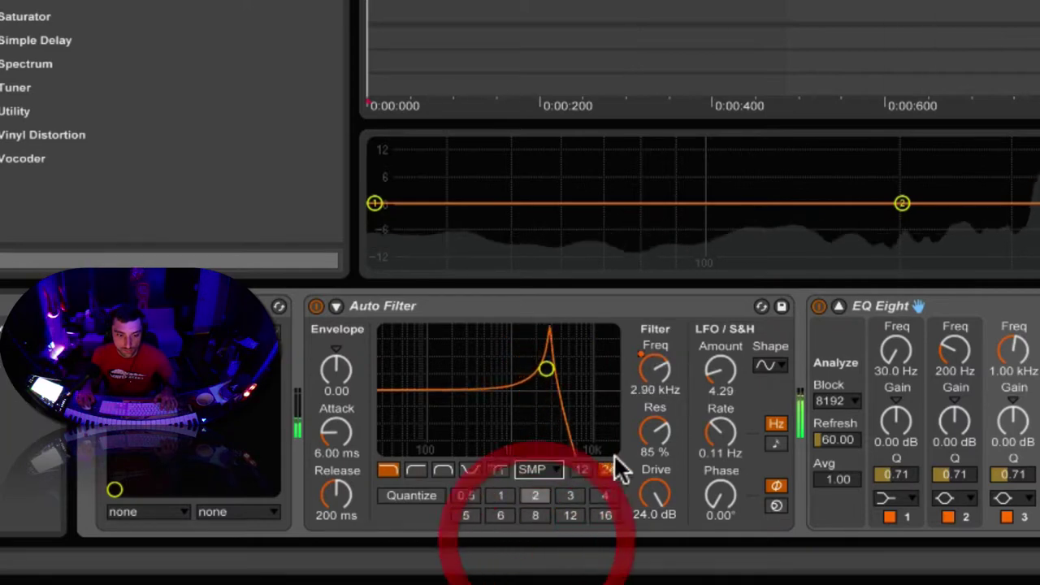
pyautogui.moveTo(656, 434)
pyautogui.mouseDown()
pyautogui.moveTo(657, 460)
pyautogui.moveTo(655, 438)
pyautogui.mouseUp()
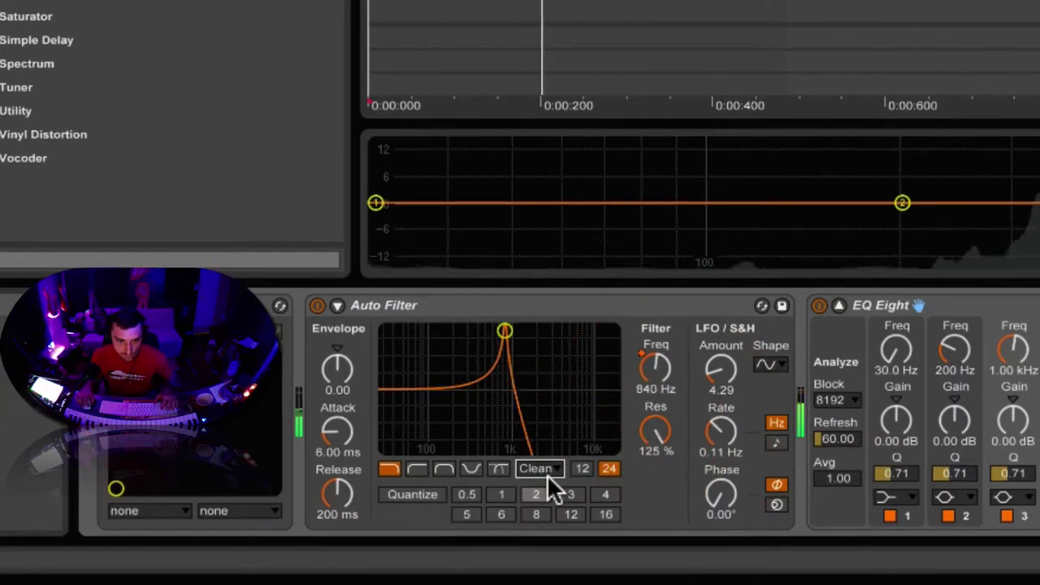
# Step: Set the Auto Filter to the MS2 circuit with about 16.2 dB drive and about 66 % resonance
pyautogui.click(545, 470)
pyautogui.click(533, 524)
pyautogui.moveTo(653, 499); pyautogui.dragTo(660, 374)
pyautogui.moveTo(657, 439); pyautogui.dragTo(662, 496)
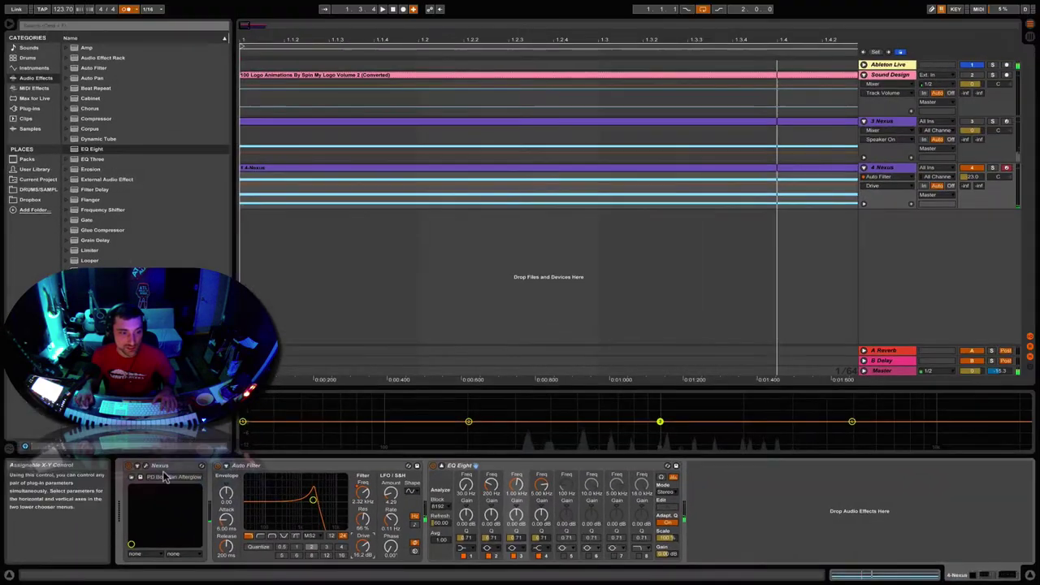
# Step: Raise the second Nexus track's volume in the session mixer to about -8.4 dB during playback
pyautogui.click(146, 477)
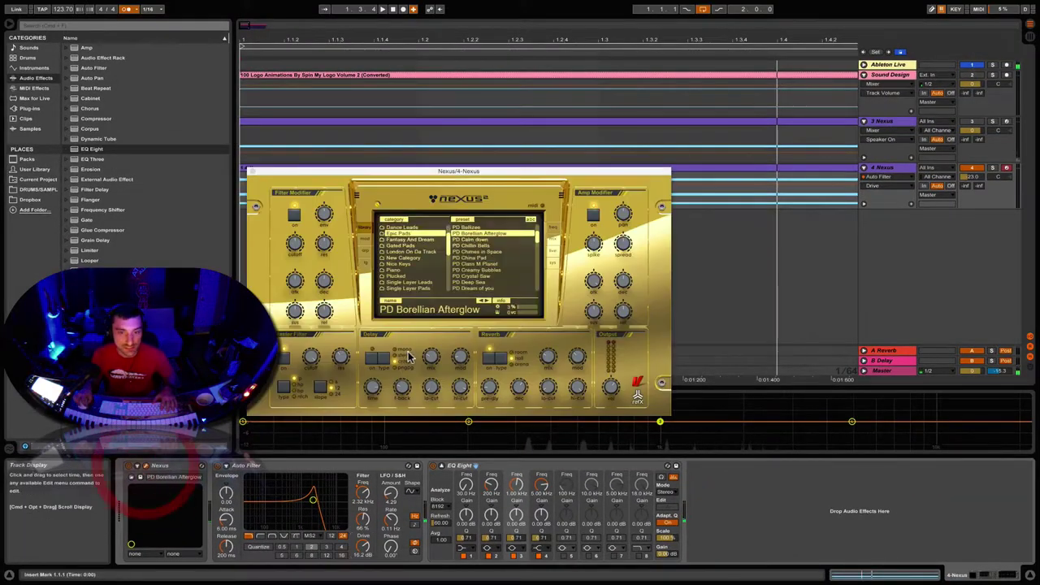
pyautogui.press('Tab')
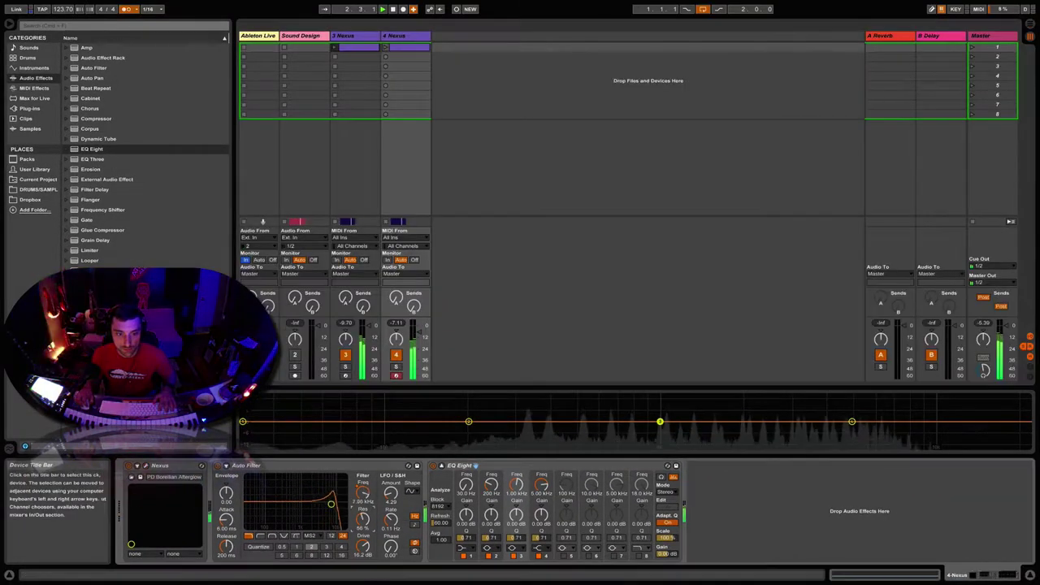
pyautogui.press('Tab')
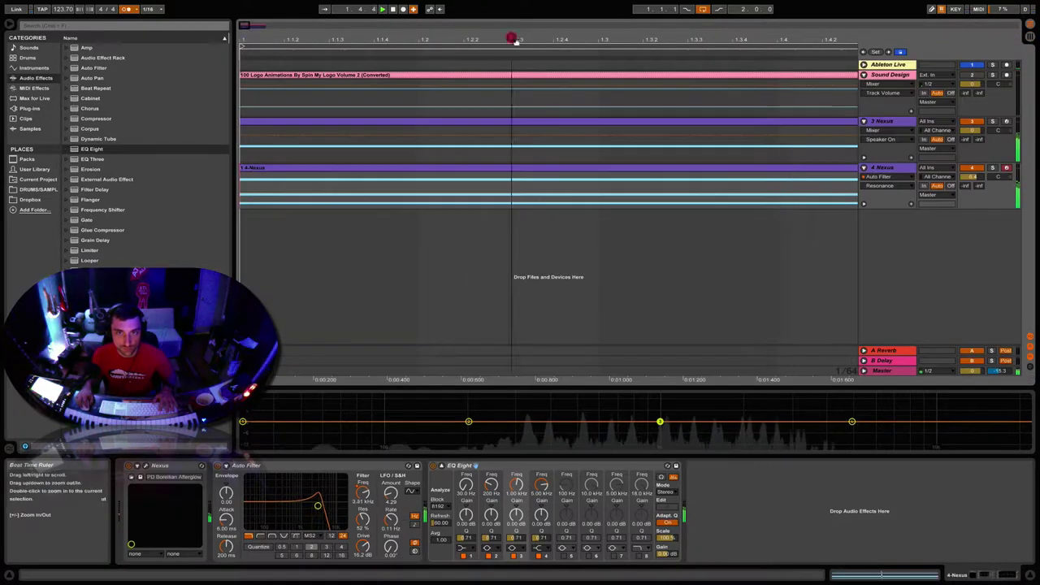
# Step: Display the Auto Filter's frequency automation across the whole two-bar clip on the second Nexus track
pyautogui.moveTo(515, 40); pyautogui.dragTo(515, 16)
pyautogui.click(884, 186)
pyautogui.click(884, 221)
pyautogui.press('space')
pyautogui.moveTo(268, 39); pyautogui.dragTo(268, 65)
# Step: Show the Nexus mstCut automation on the first Nexus track and the Auto Filter Frequency automation on the second
pyautogui.click(887, 130)
pyautogui.click(884, 159)
pyautogui.click(887, 139)
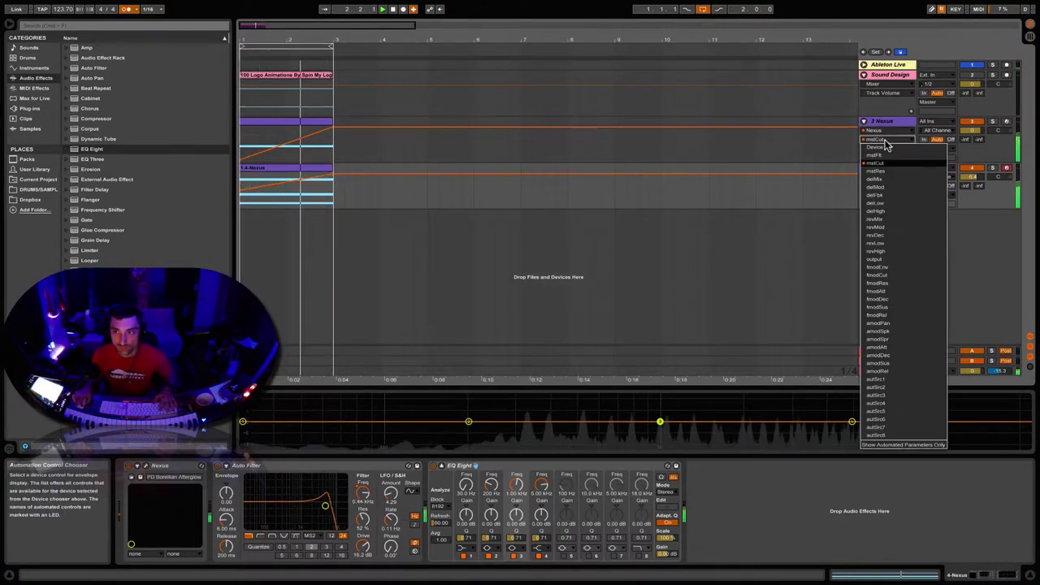
pyautogui.click(888, 148)
pyautogui.press('Up')
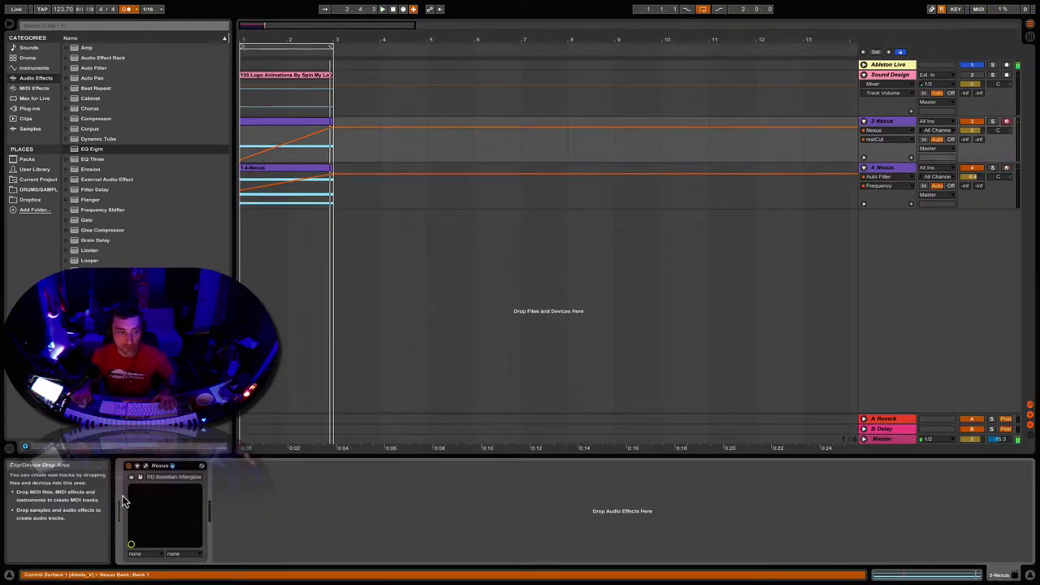
pyautogui.click(880, 130)
pyautogui.click(886, 146)
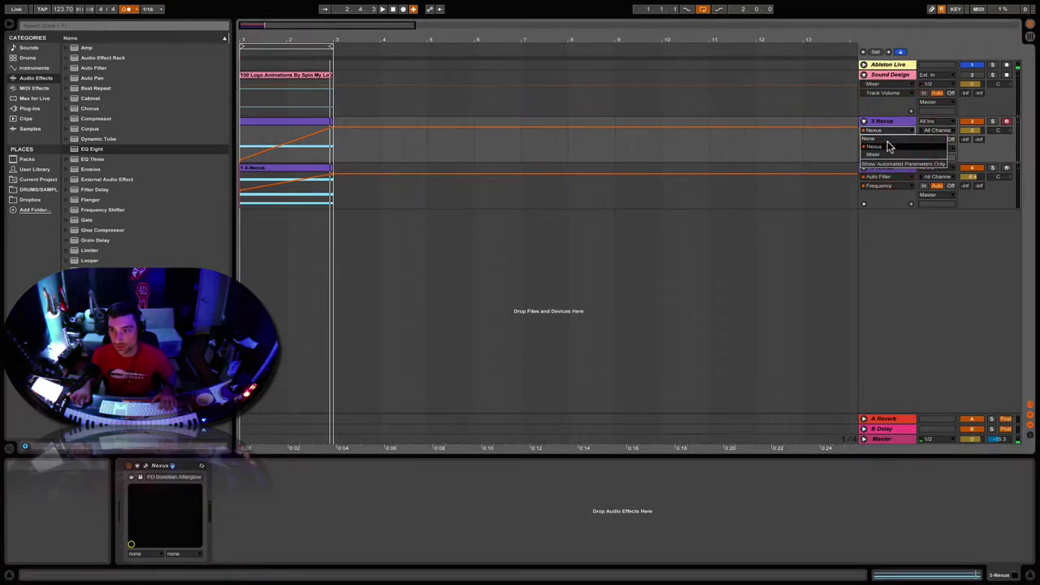
pyautogui.click(882, 139)
pyautogui.click(907, 171)
pyautogui.click(879, 177)
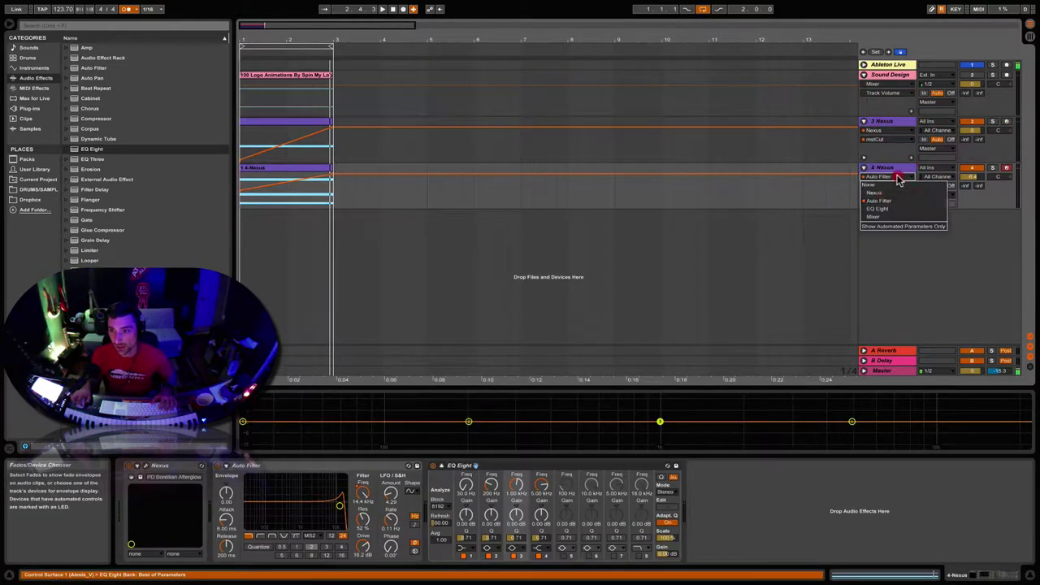
pyautogui.click(888, 201)
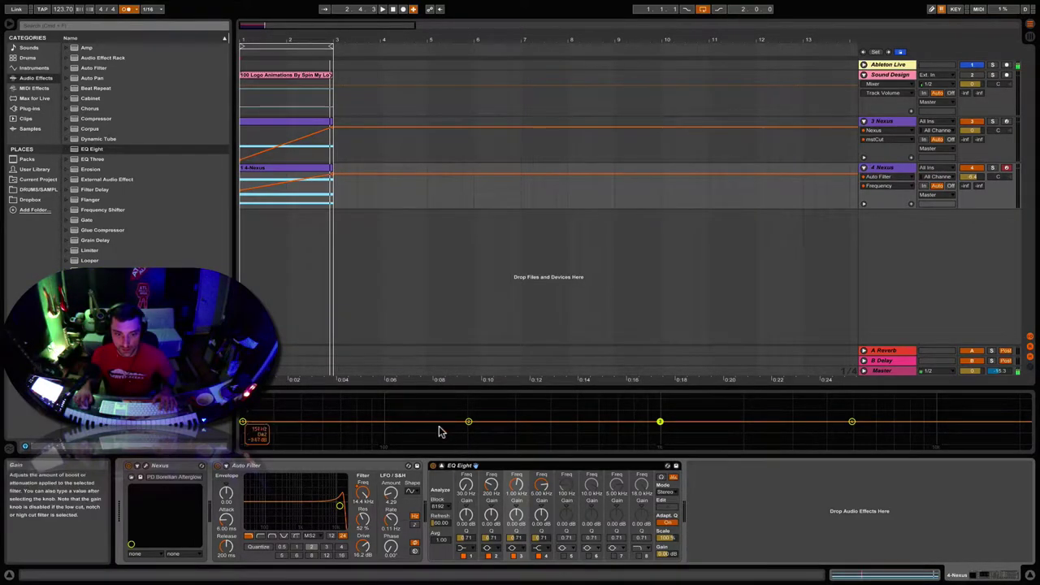
# Step: Set the first band of the second Nexus track's EQ Eight to a low cut at about 128 Hz with Q 0.40
pyautogui.click(442, 465)
pyautogui.click(467, 549)
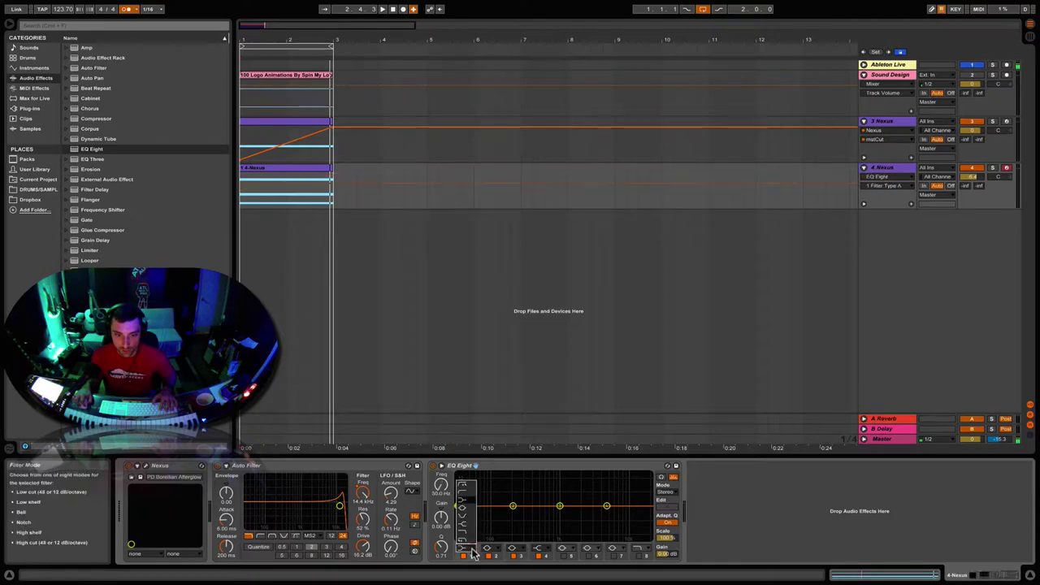
pyautogui.click(468, 487)
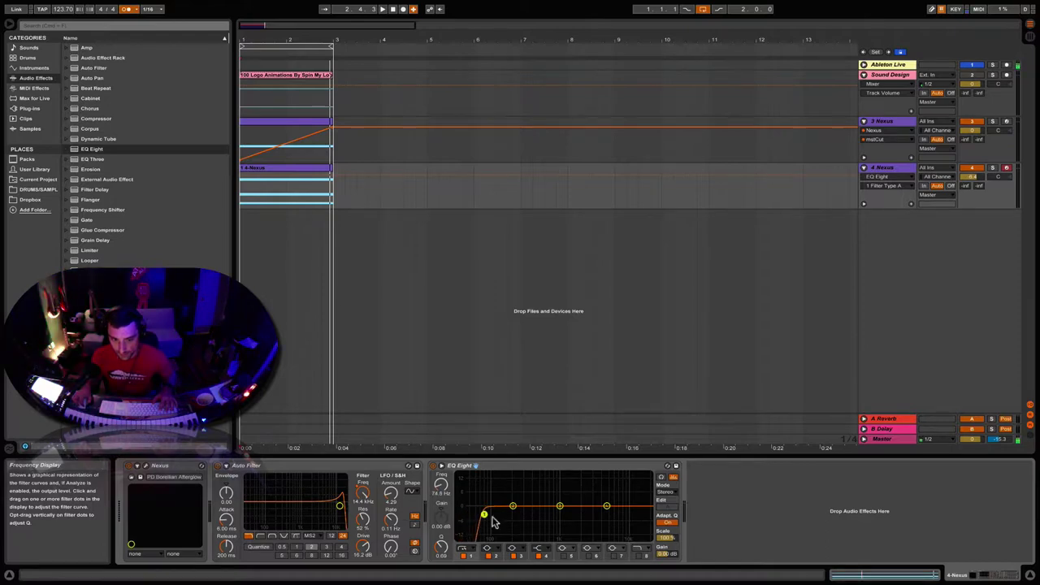
pyautogui.click(441, 465)
pyautogui.press('space')
pyautogui.moveTo(350, 427); pyautogui.dragTo(415, 433)
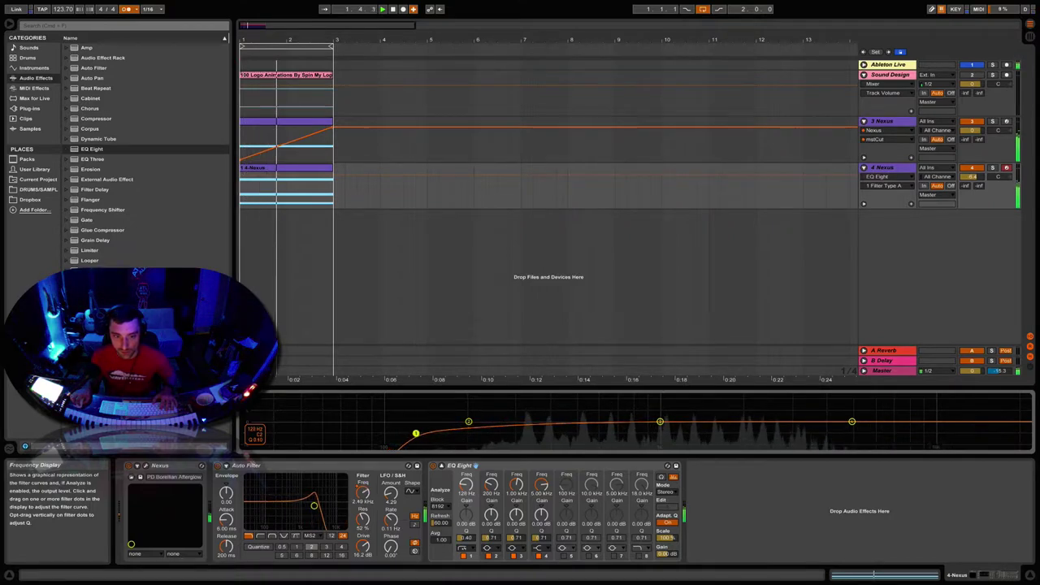
pyautogui.click(389, 193)
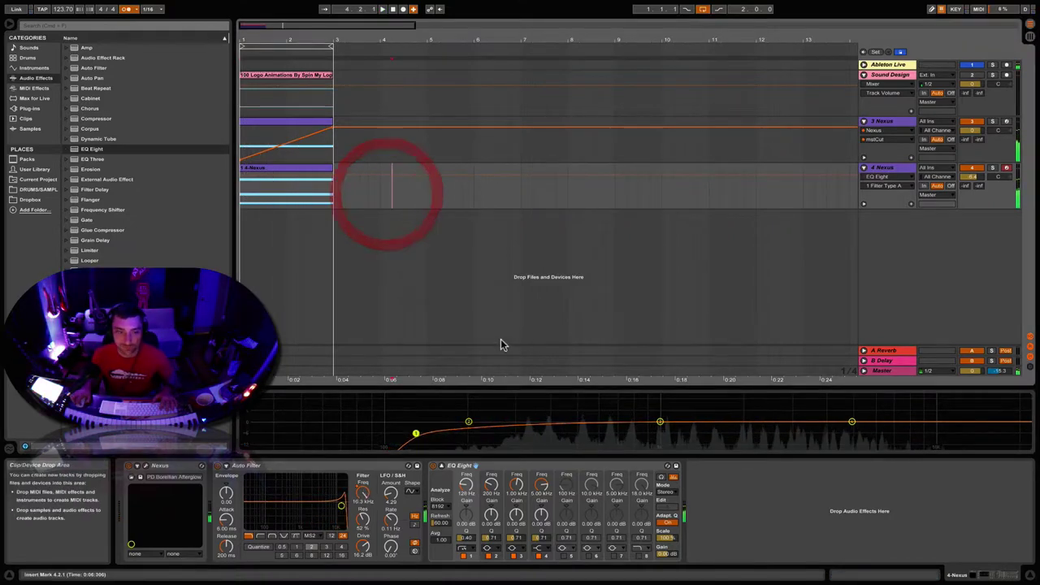
# Step: Enlarge the EQ Eight frequency display and examine the second Nexus track's spectrum during playback
pyautogui.click(541, 435)
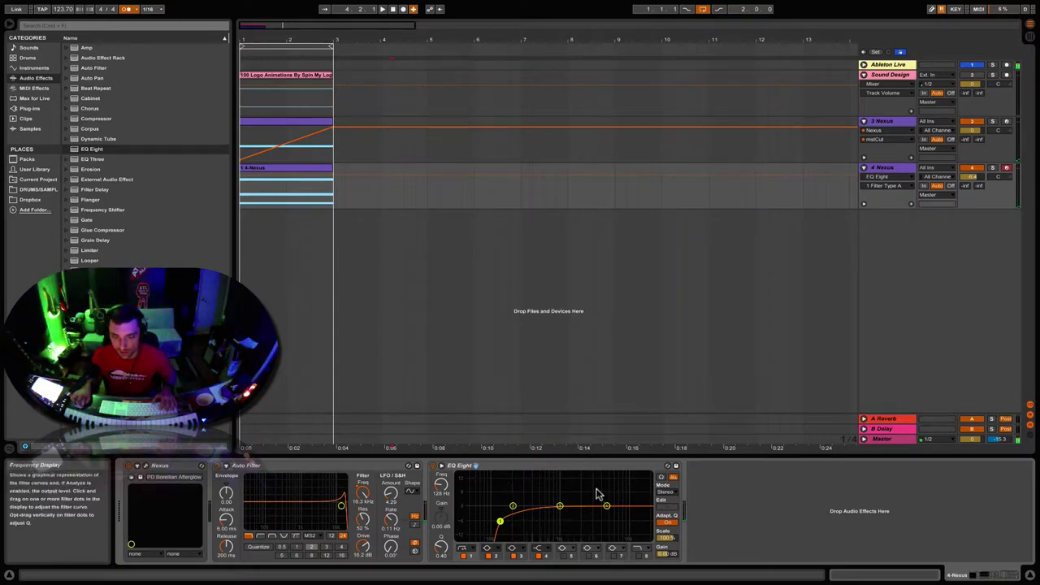
pyautogui.doubleClick(565, 491)
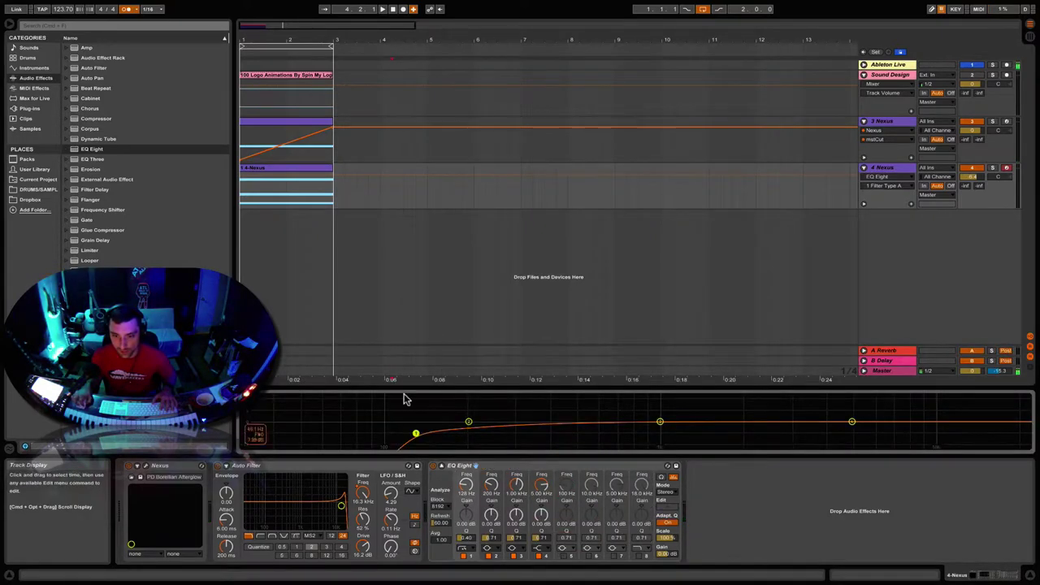
pyautogui.click(547, 414)
pyautogui.click(582, 528)
pyautogui.click(538, 410)
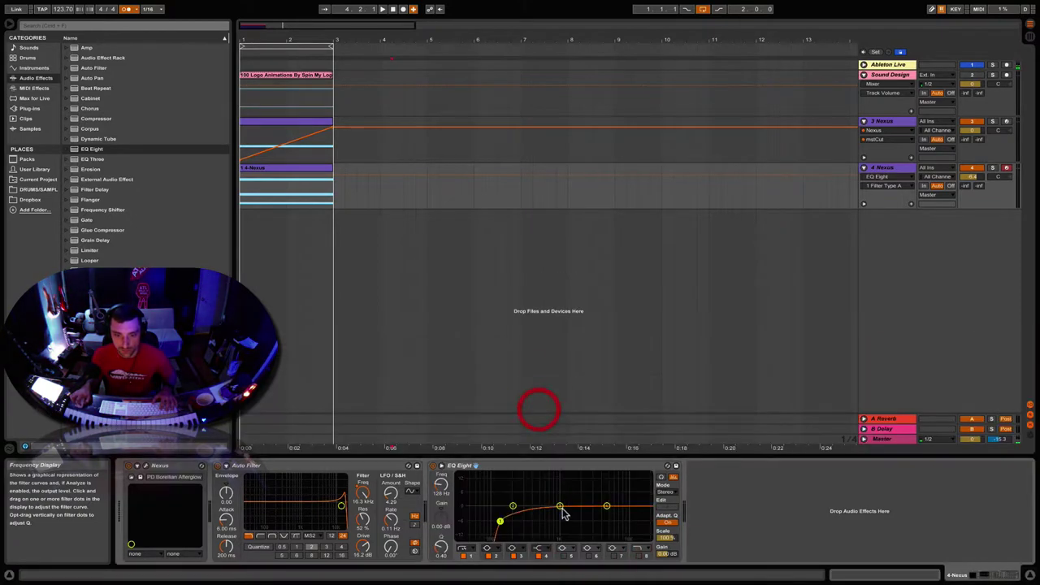
pyautogui.click(565, 513)
pyautogui.moveTo(525, 382); pyautogui.dragTo(493, 90)
pyautogui.press('space')
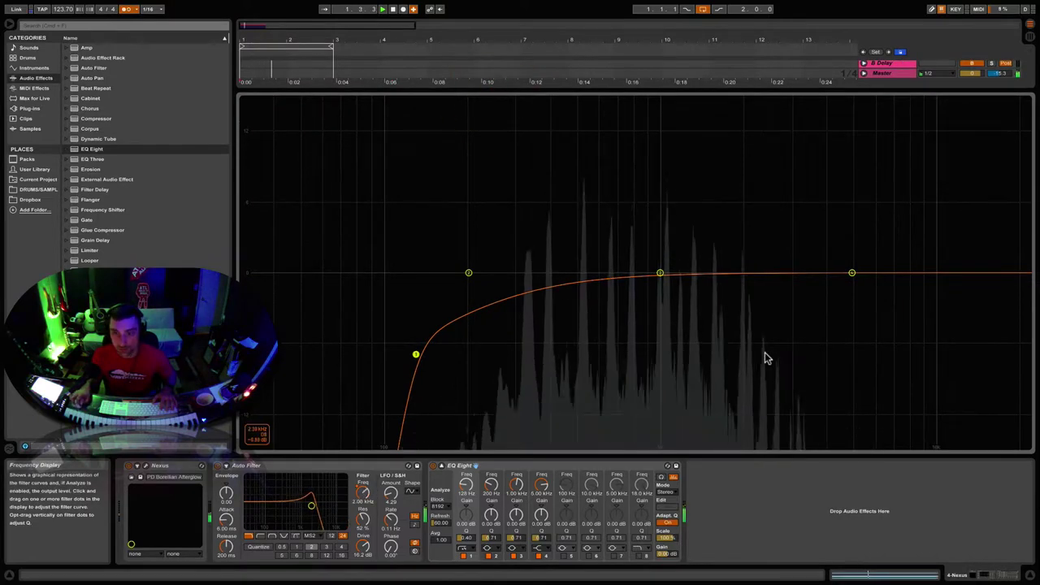
pyautogui.click(639, 378)
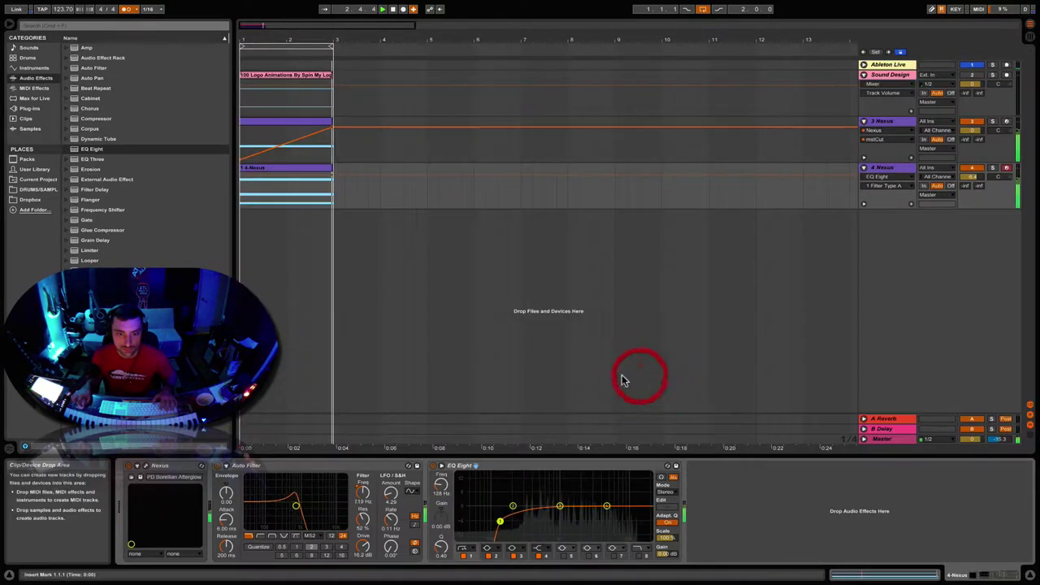
# Step: Play the logo animation from the start in the video window, then close the video
pyautogui.click(374, 205)
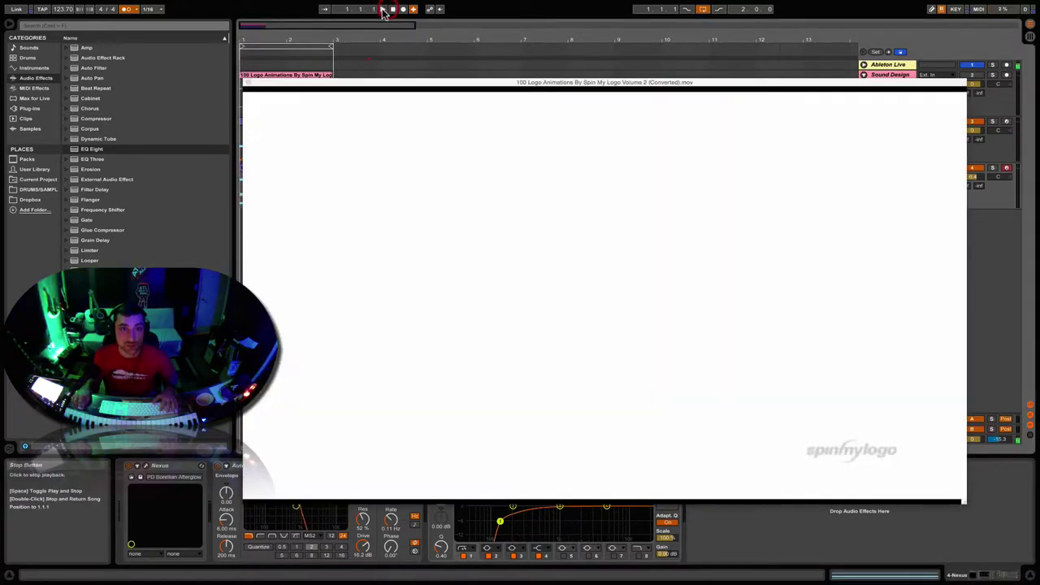
pyautogui.click(383, 9)
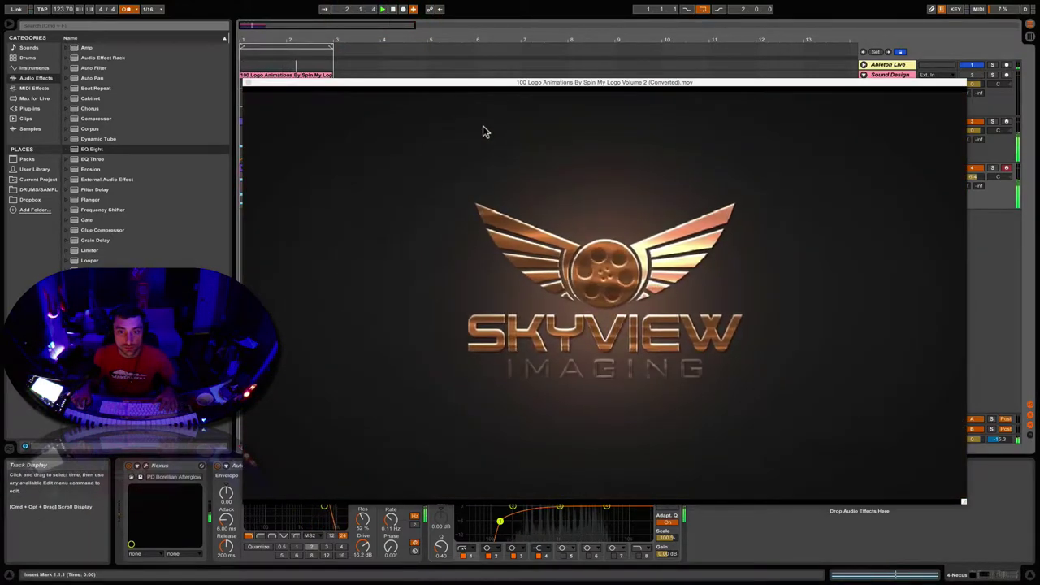
pyautogui.click(248, 82)
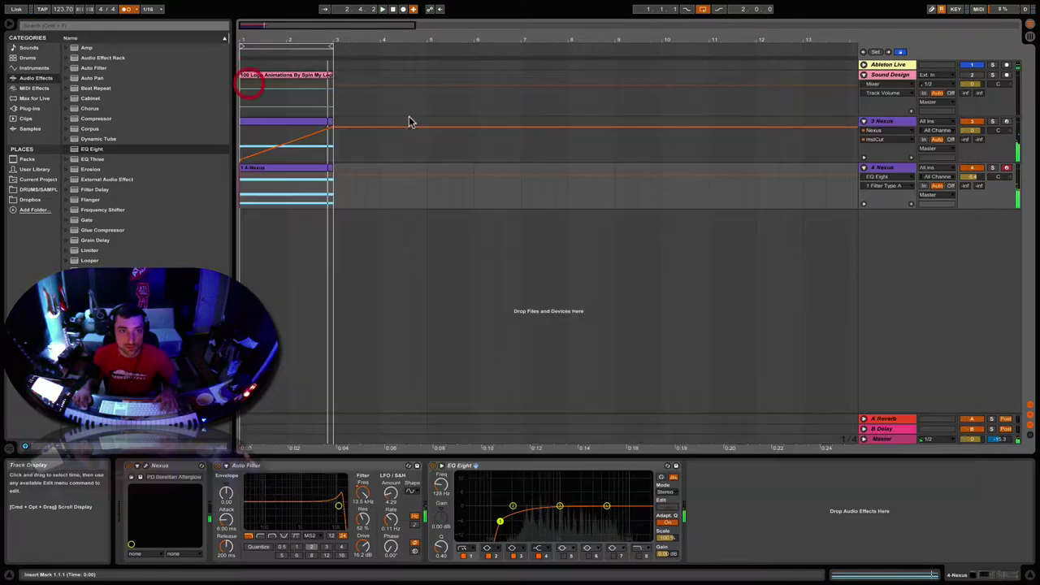
# Step: Find the 8mm Projector clip in the samples and place it on a new audio track starting at about 1.3.3
pyautogui.click(381, 105)
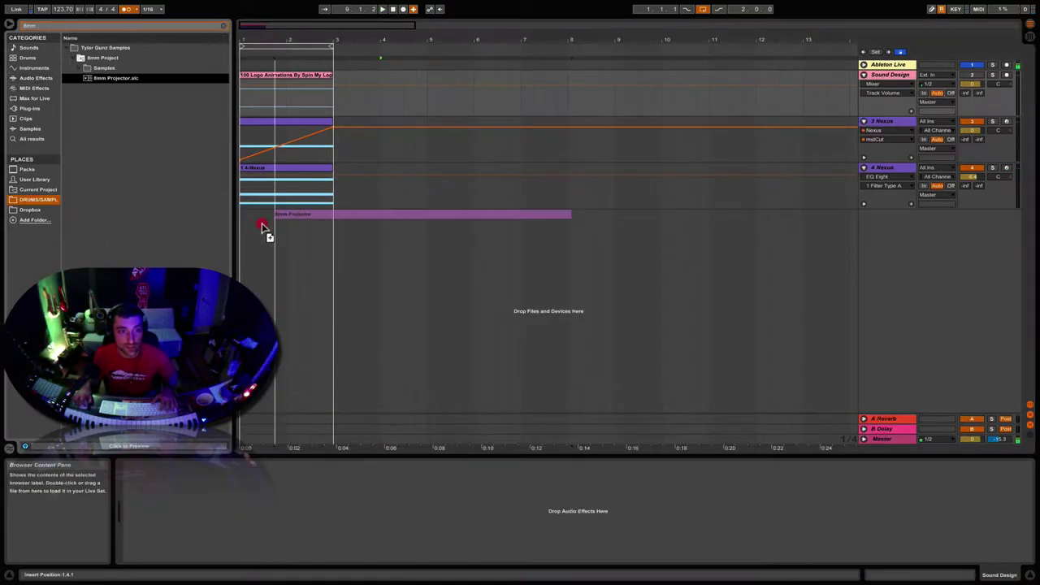
pyautogui.moveTo(262, 225); pyautogui.dragTo(253, 225)
pyautogui.moveTo(284, 42); pyautogui.dragTo(284, 18)
pyautogui.moveTo(315, 215); pyautogui.dragTo(338, 215)
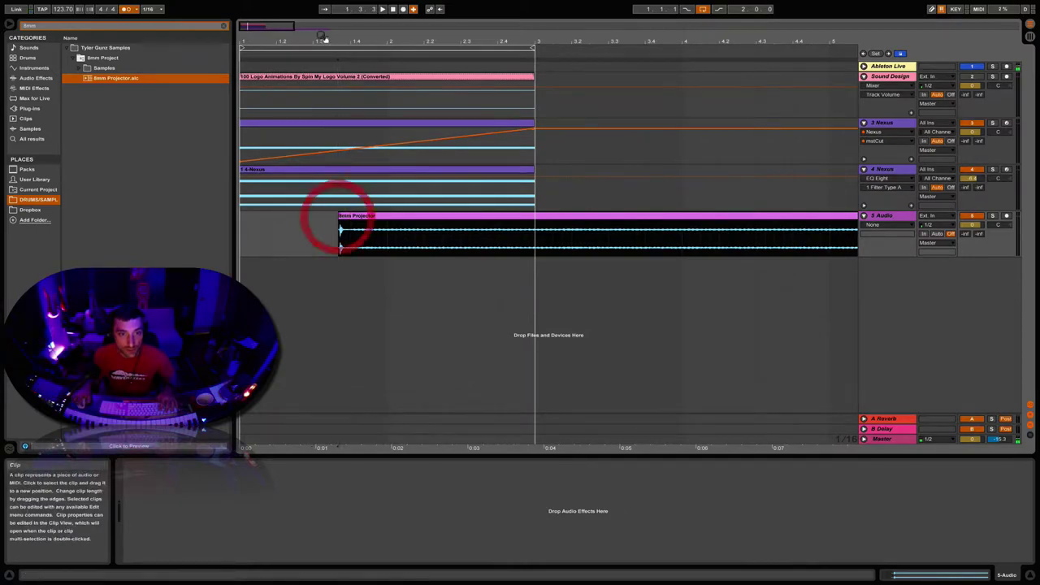
# Step: Play the logo animation with the projector sound and locate the video frame at 2.1.3
pyautogui.click(303, 50)
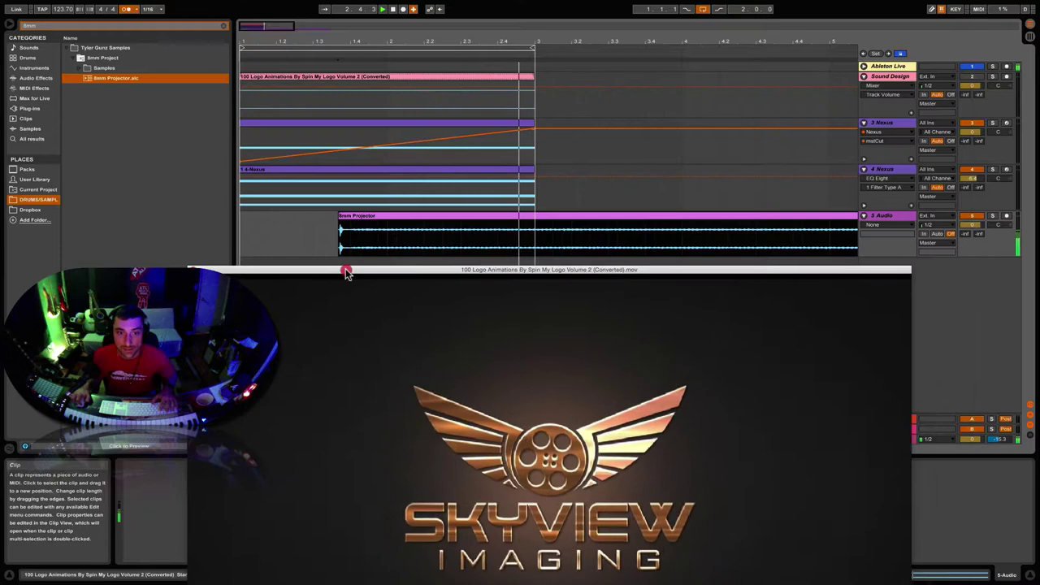
pyautogui.moveTo(345, 272); pyautogui.dragTo(332, 276)
pyautogui.click(396, 104)
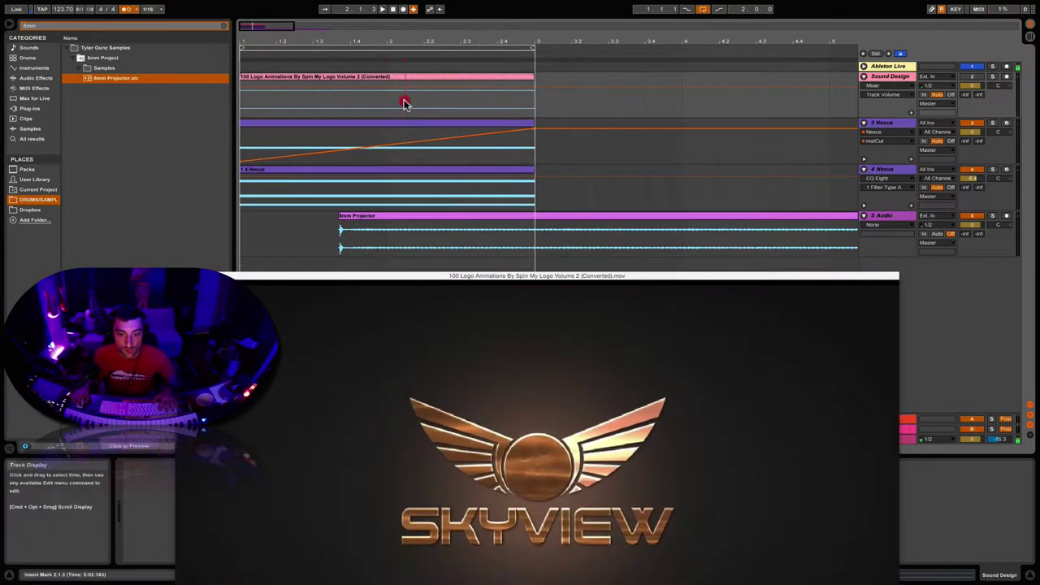
# Step: Move the 8mm Projector clip to start between 2.1.2 and 2.1.3, in time with the film reel's appearance
pyautogui.moveTo(378, 216); pyautogui.dragTo(447, 219)
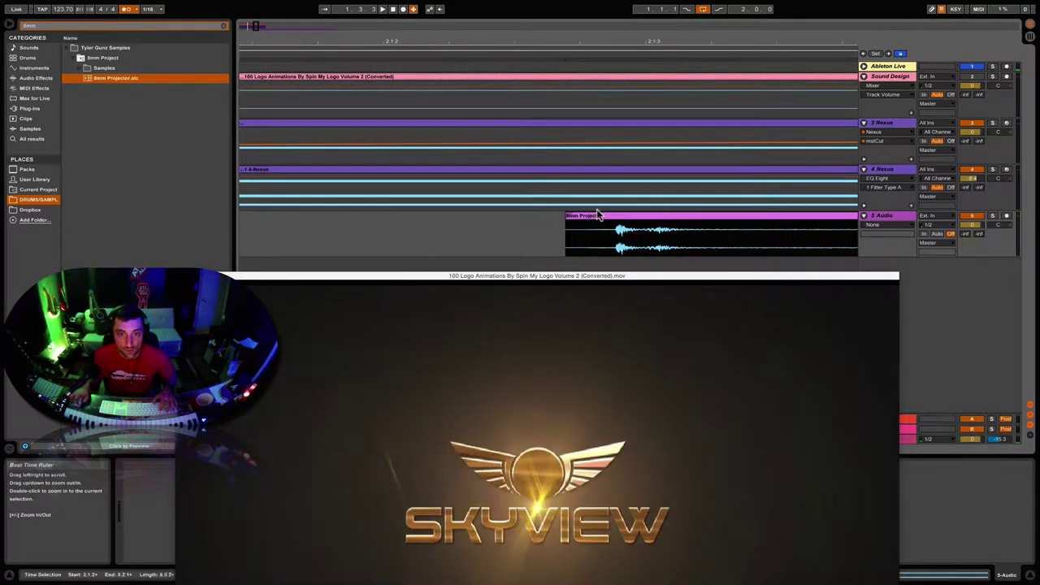
pyautogui.click(596, 235)
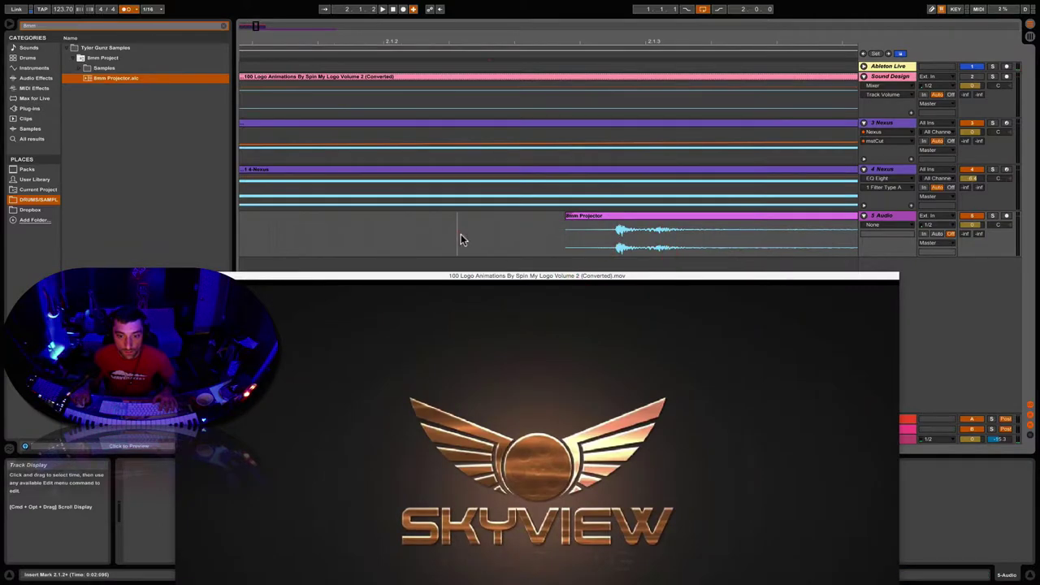
pyautogui.moveTo(607, 216); pyautogui.dragTo(558, 218)
pyautogui.moveTo(517, 216); pyautogui.dragTo(548, 232)
pyautogui.click(566, 239)
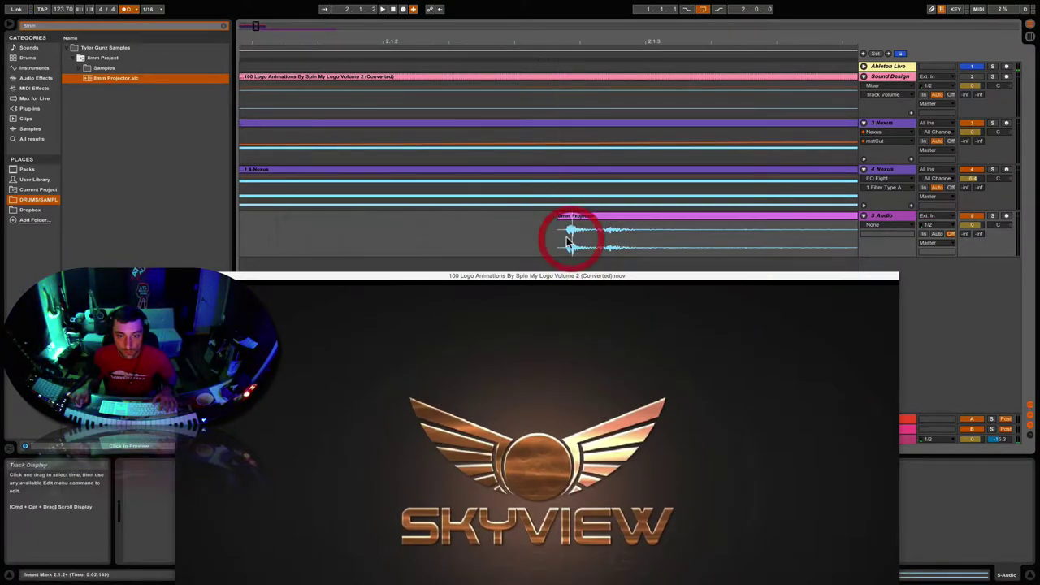
# Step: Play back the arrangement to check the 8mm Projector clip's timing against the logo animation
pyautogui.click(401, 224)
pyautogui.press('space')
pyautogui.moveTo(501, 41); pyautogui.dragTo(500, 12)
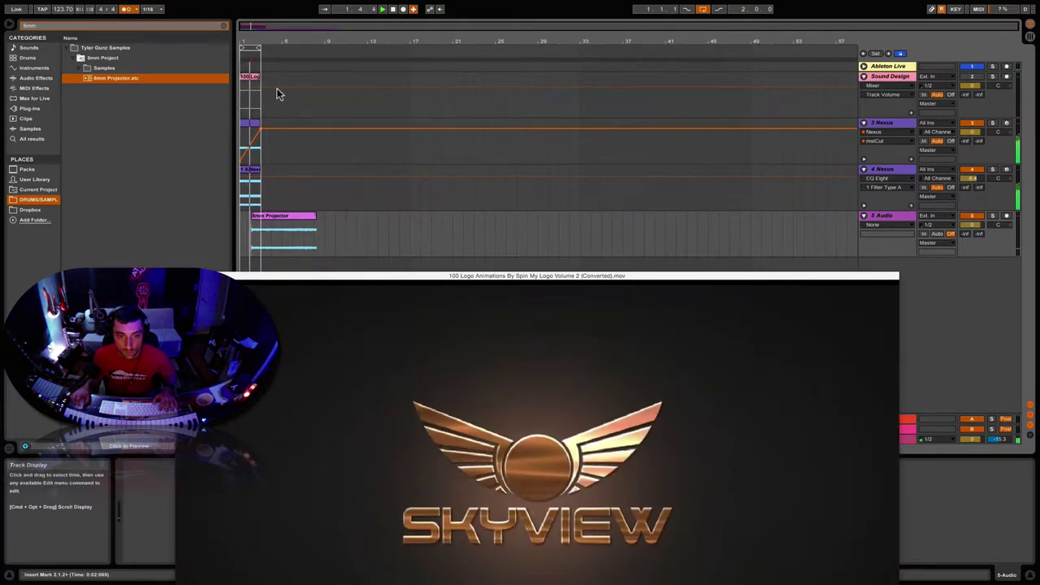
pyautogui.moveTo(274, 41); pyautogui.dragTo(274, 65)
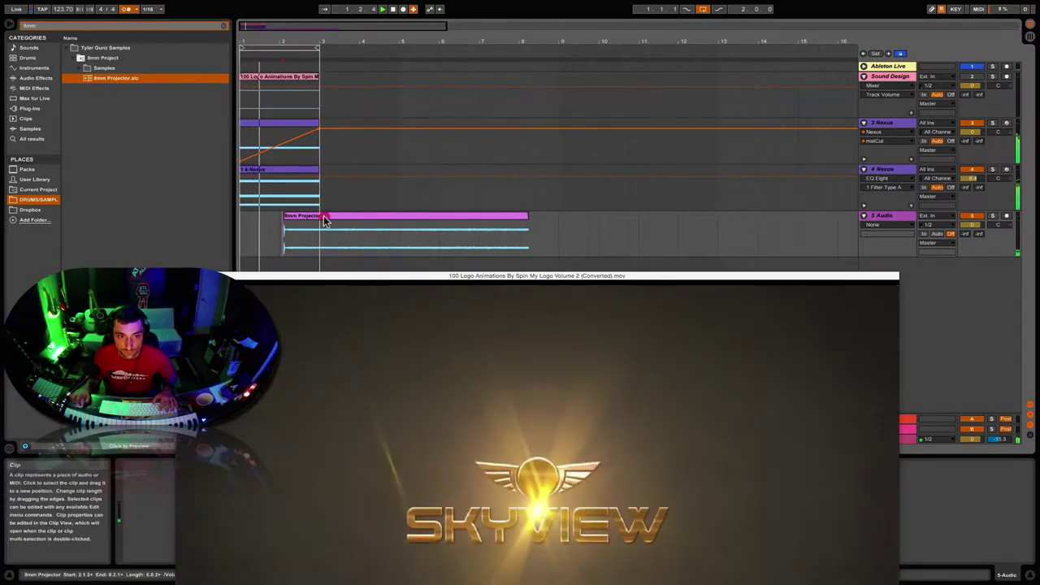
# Step: Add an Auto Filter to the 8mm Projector track and set it to band-pass at about 1.01 kHz with 32 % resonance
pyautogui.click(325, 219)
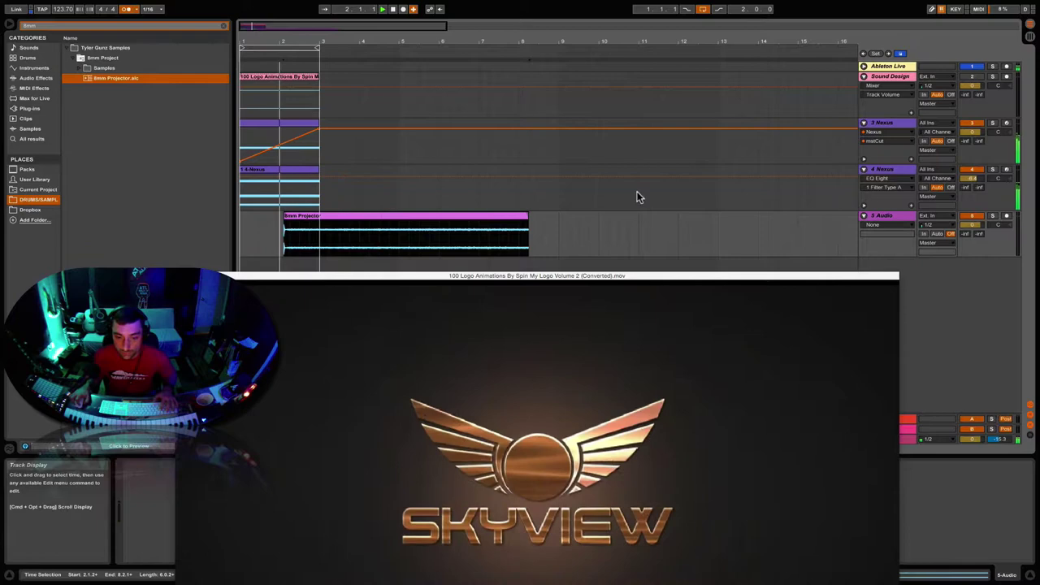
pyautogui.moveTo(292, 275); pyautogui.dragTo(442, 71)
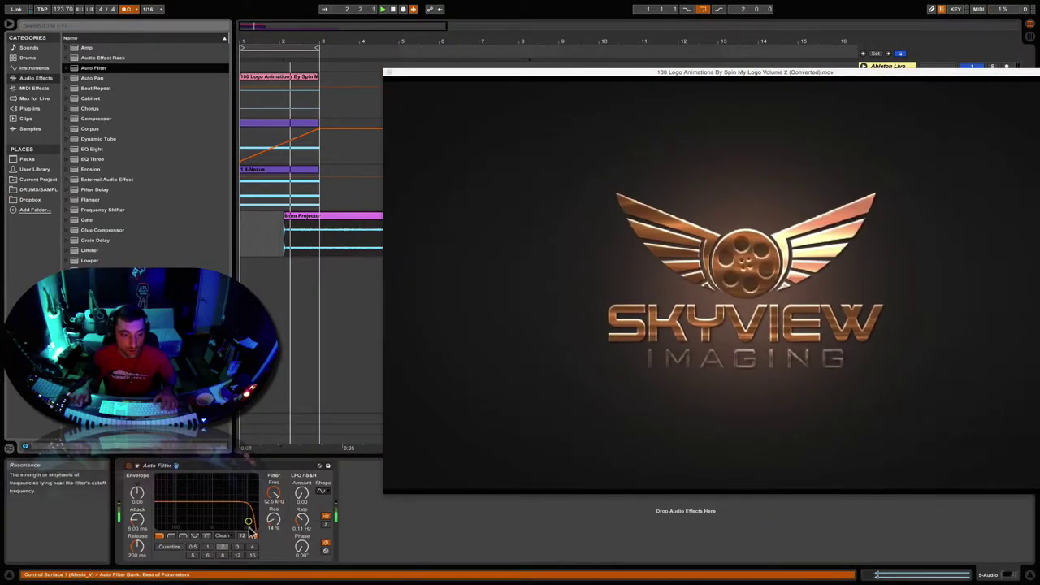
pyautogui.moveTo(248, 522); pyautogui.dragTo(218, 511)
pyautogui.click(184, 537)
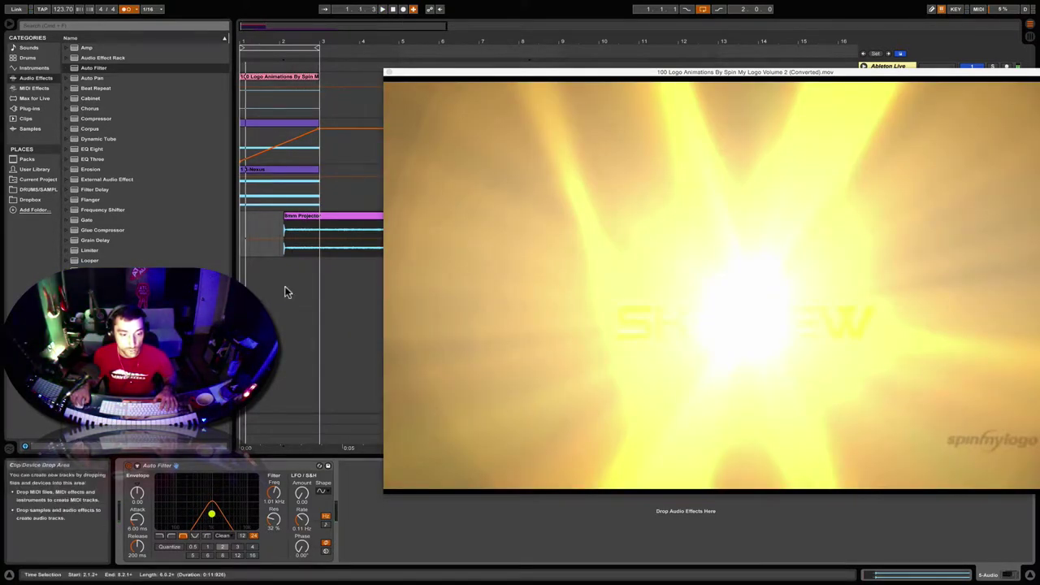
# Step: Replay the two-bar logo animation several times to judge the filtered projector sound against the picture
pyautogui.click(391, 10)
pyautogui.click(383, 9)
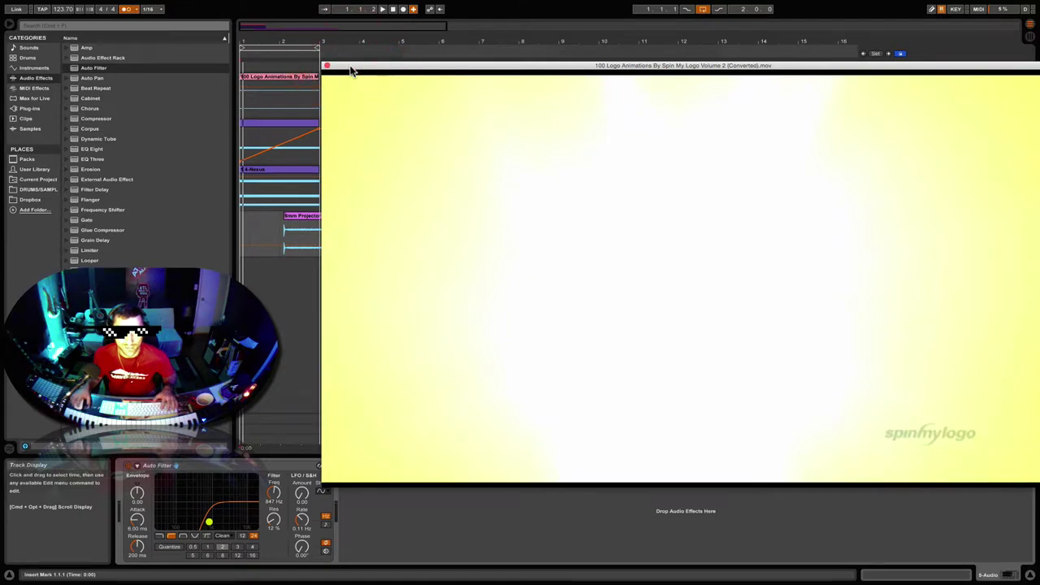
pyautogui.moveTo(351, 72)
pyautogui.mouseDown()
pyautogui.moveTo(271, 69)
pyautogui.moveTo(344, 92)
pyautogui.moveTo(363, 51)
pyautogui.moveTo(349, 67)
pyautogui.mouseUp()
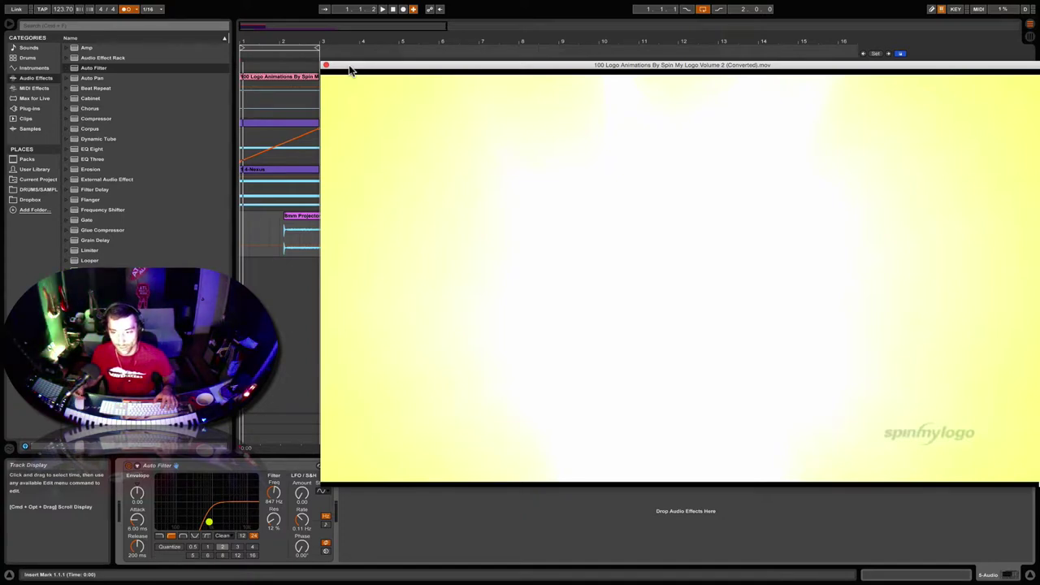
pyautogui.click(273, 52)
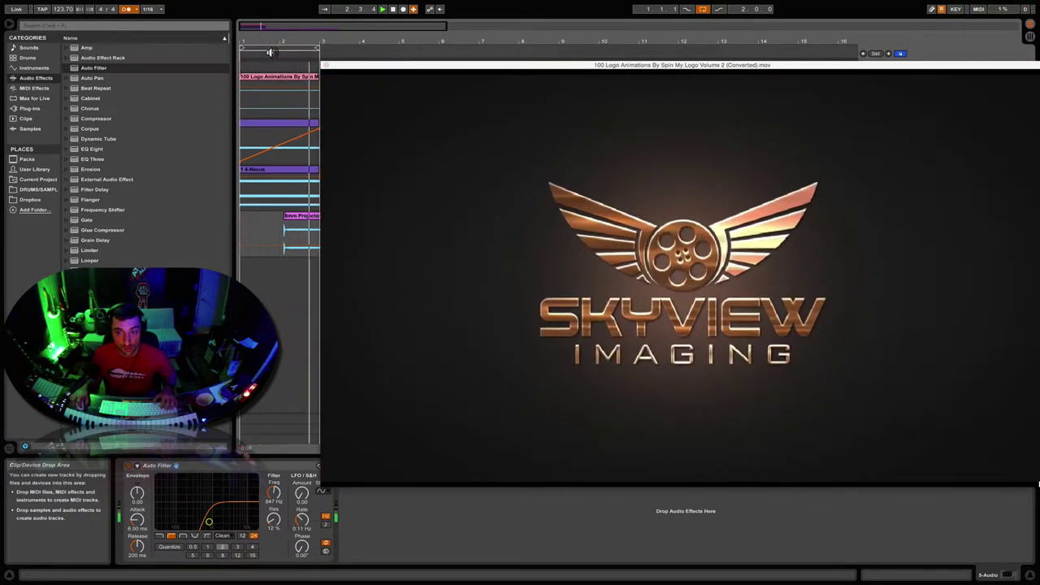
pyautogui.click(326, 65)
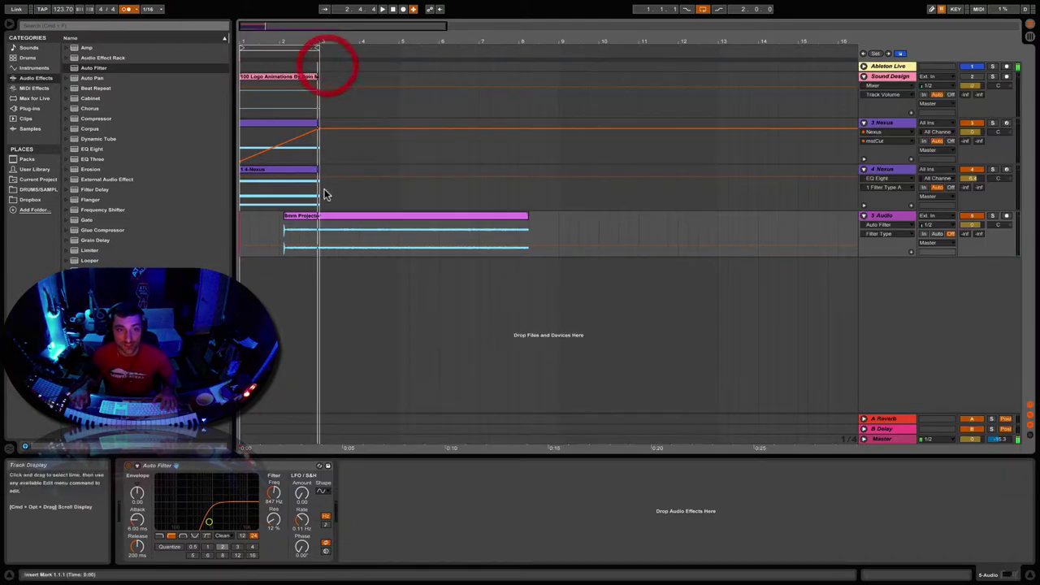
pyautogui.click(382, 9)
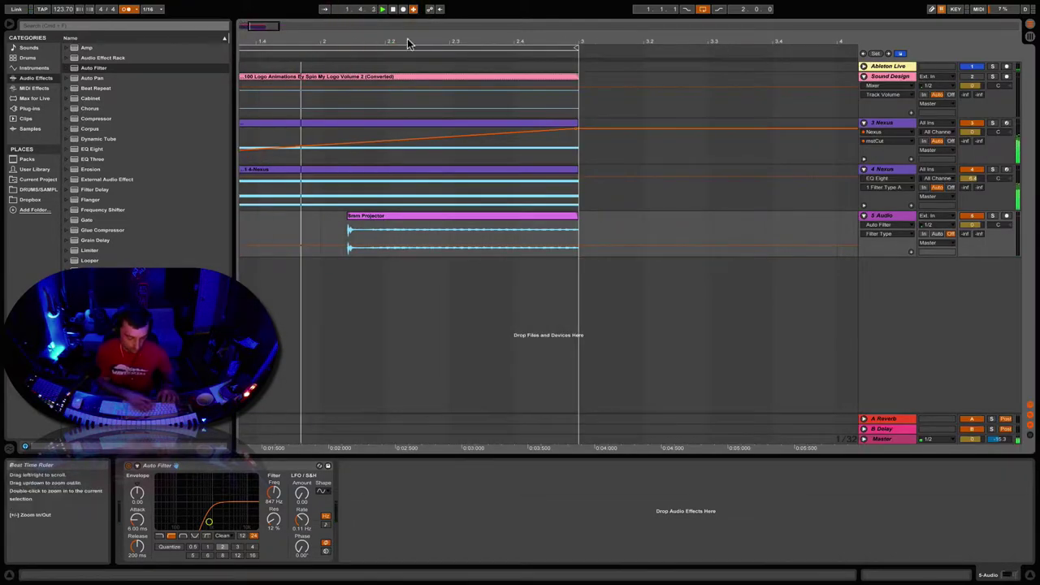
pyautogui.click(407, 41)
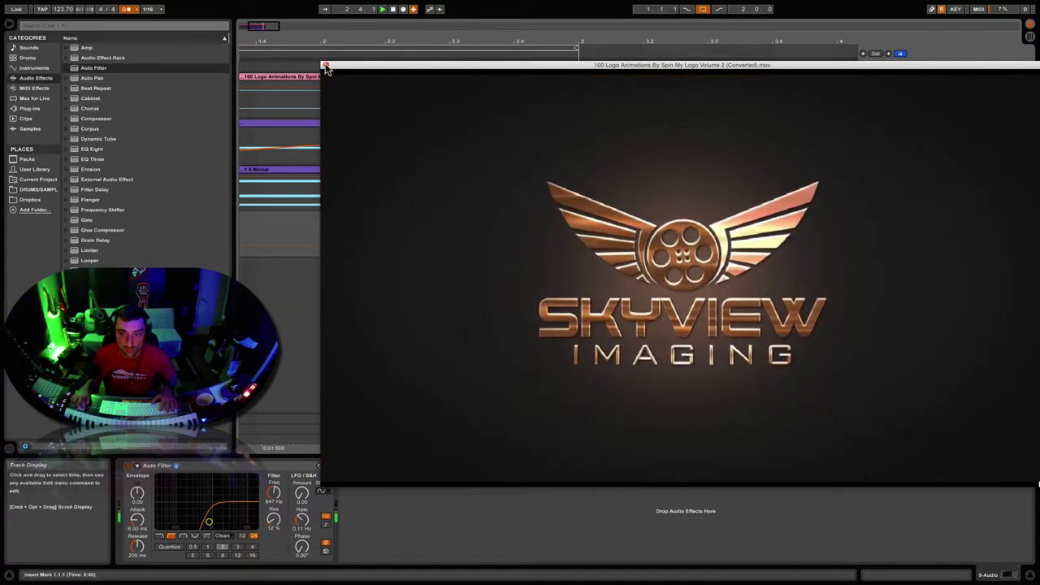
# Step: Close the video window and add a second Auto Filter to the 8mm Projector track
pyautogui.click(325, 65)
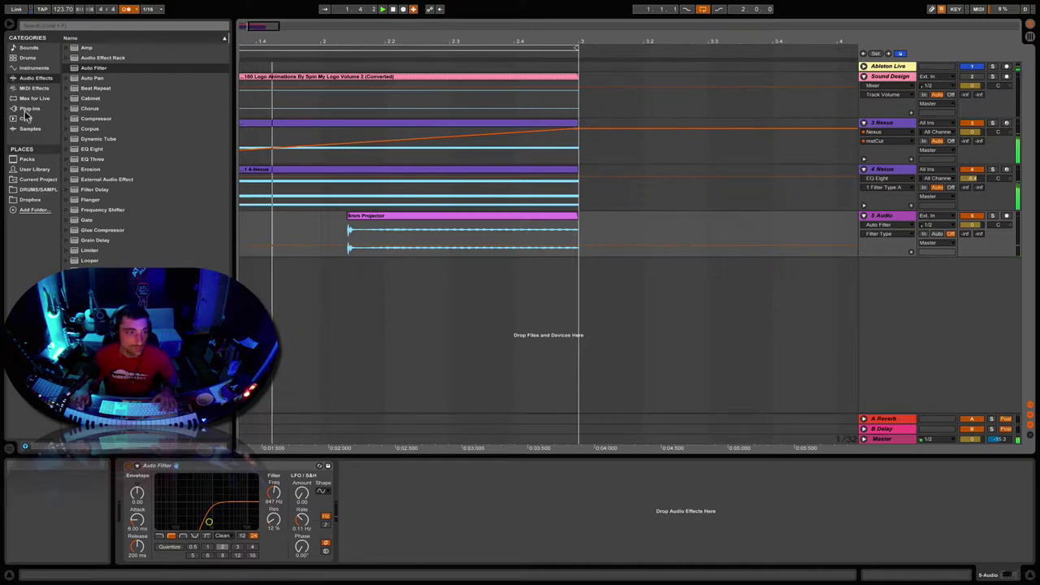
pyautogui.click(339, 336)
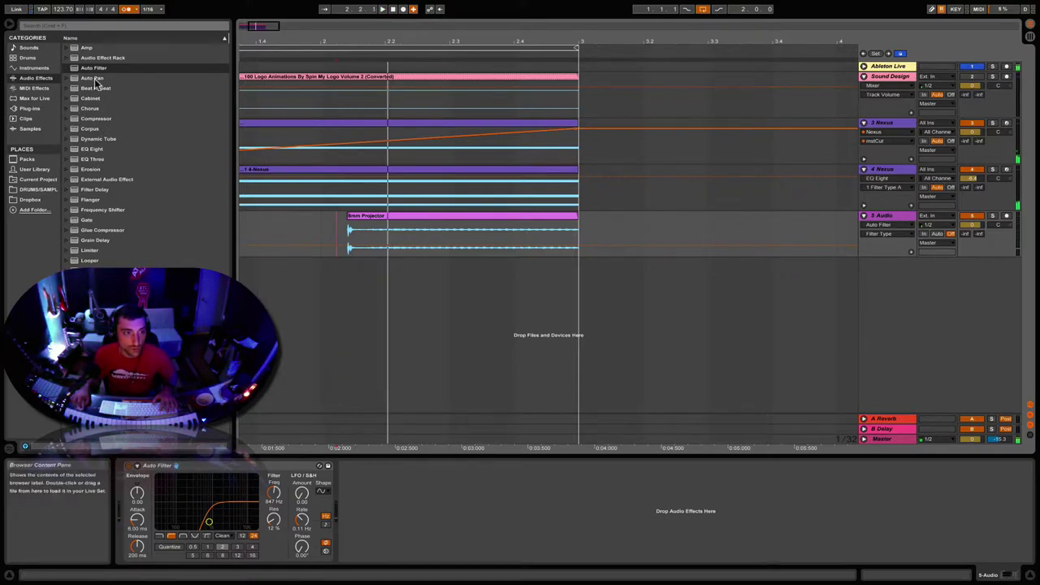
pyautogui.doubleClick(93, 68)
pyautogui.doubleClick(223, 466)
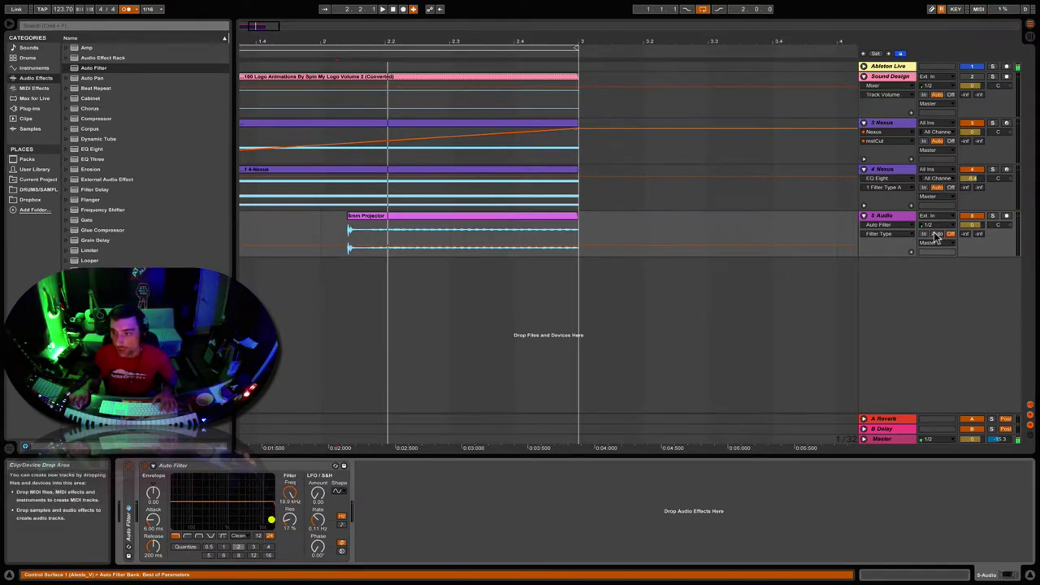
# Step: Show the automation lane for the new Auto Filter's Frequency on the 8mm Projector track
pyautogui.click(880, 225)
pyautogui.click(883, 249)
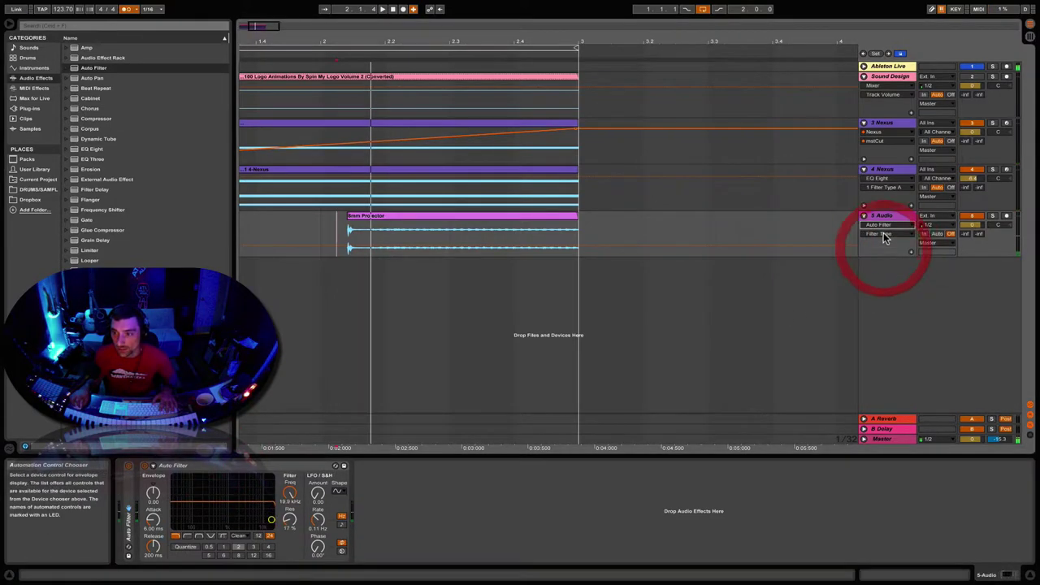
pyautogui.click(879, 225)
pyautogui.click(878, 254)
pyautogui.click(880, 233)
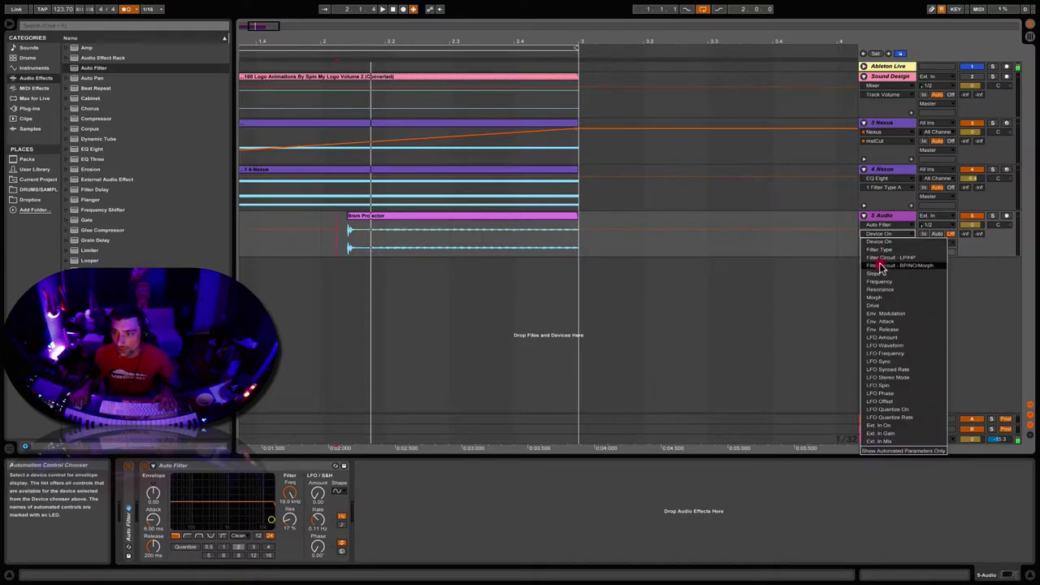
pyautogui.click(758, 242)
# Step: Automate the low-pass frequency to fall from about 2.2.4 to 461 Hz at bar 3, bending the fall into a curve
pyautogui.moveTo(289, 493); pyautogui.dragTo(289, 501)
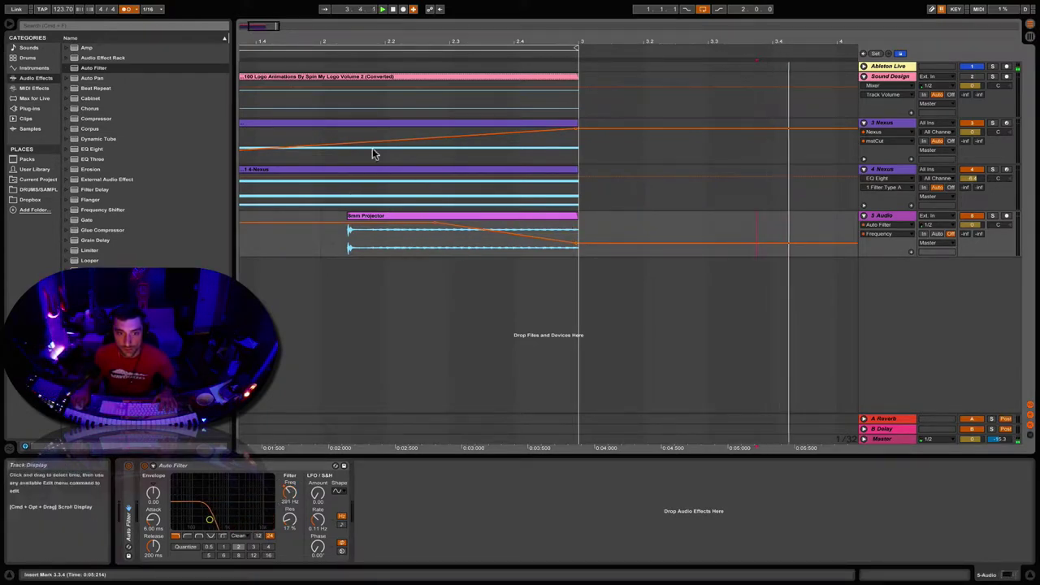
pyautogui.click(386, 11)
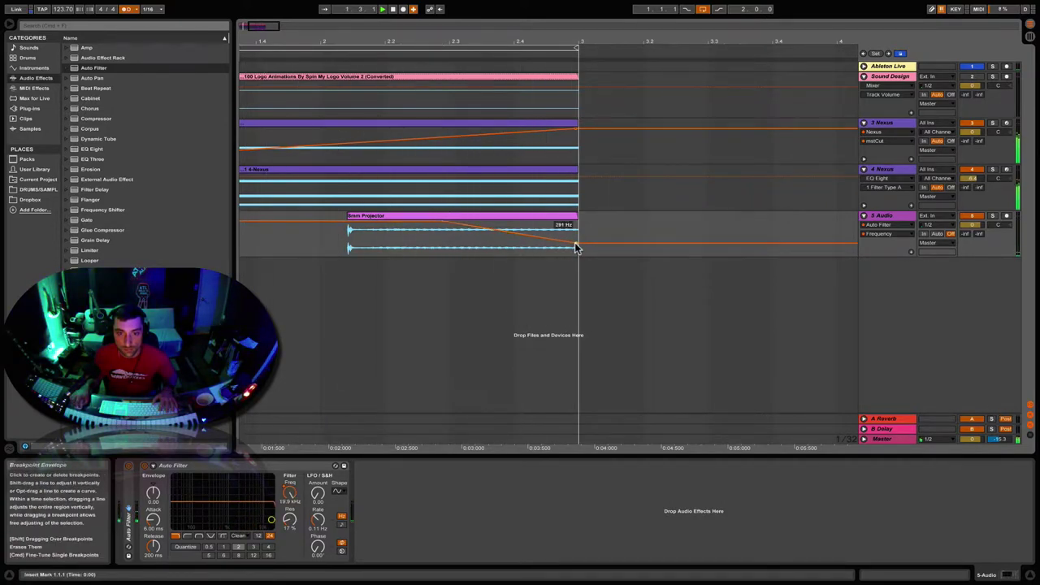
pyautogui.moveTo(575, 246); pyautogui.dragTo(538, 234)
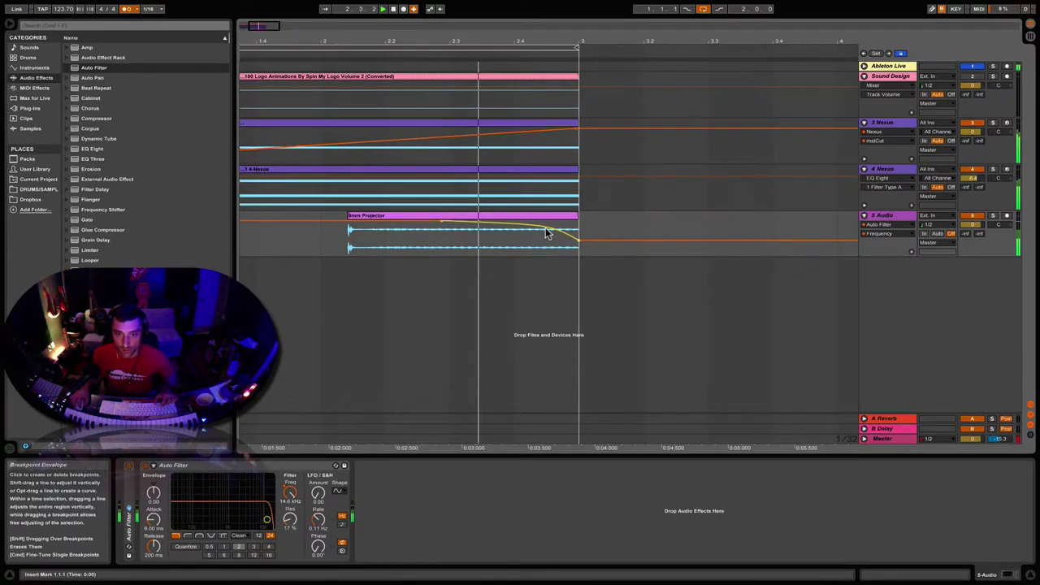
pyautogui.press('alt')
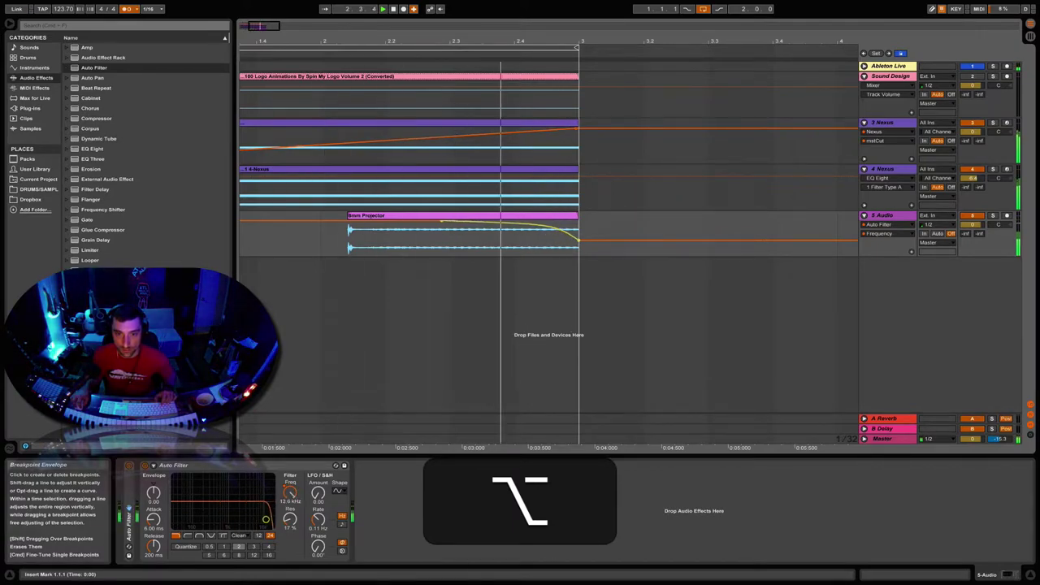
pyautogui.click(601, 229)
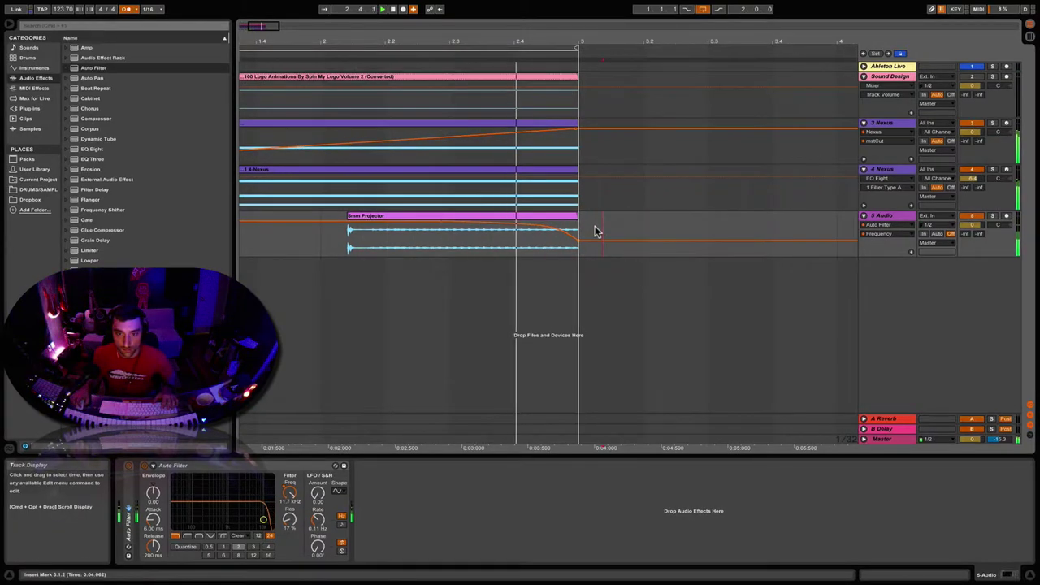
# Step: Shorten the 3 Nexus clip to end at 2.1.1, using the reopened logo video as a timing reference
pyautogui.moveTo(576, 41); pyautogui.dragTo(523, 24)
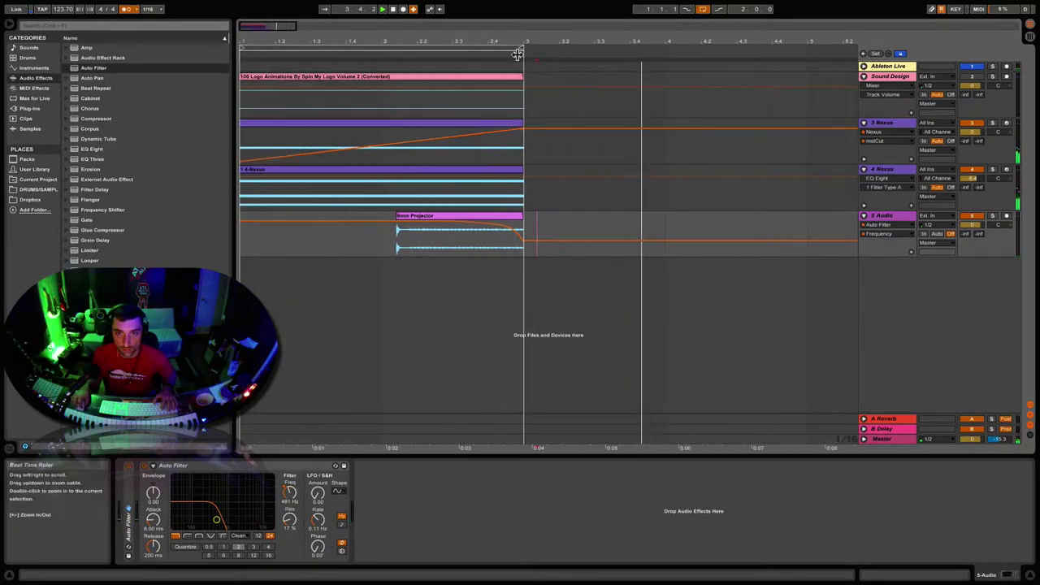
pyautogui.click(308, 39)
pyautogui.click(520, 122)
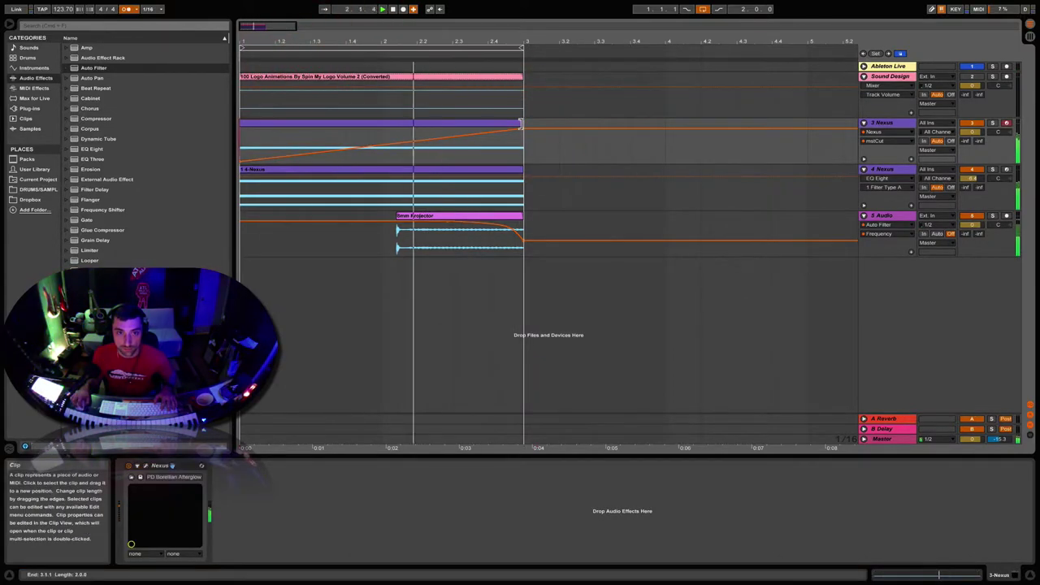
pyautogui.moveTo(520, 122); pyautogui.dragTo(488, 123)
pyautogui.click(549, 140)
pyautogui.press('super+alt+v')
pyautogui.moveTo(363, 65); pyautogui.dragTo(377, 163)
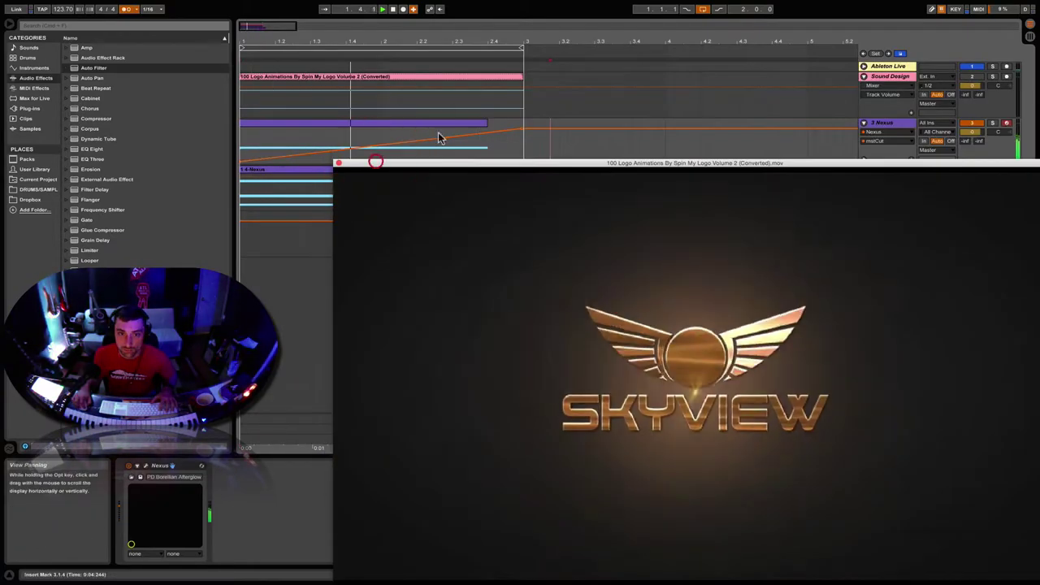
pyautogui.moveTo(487, 123); pyautogui.dragTo(378, 128)
pyautogui.hscroll(1, 444, 152)
pyautogui.click(445, 151)
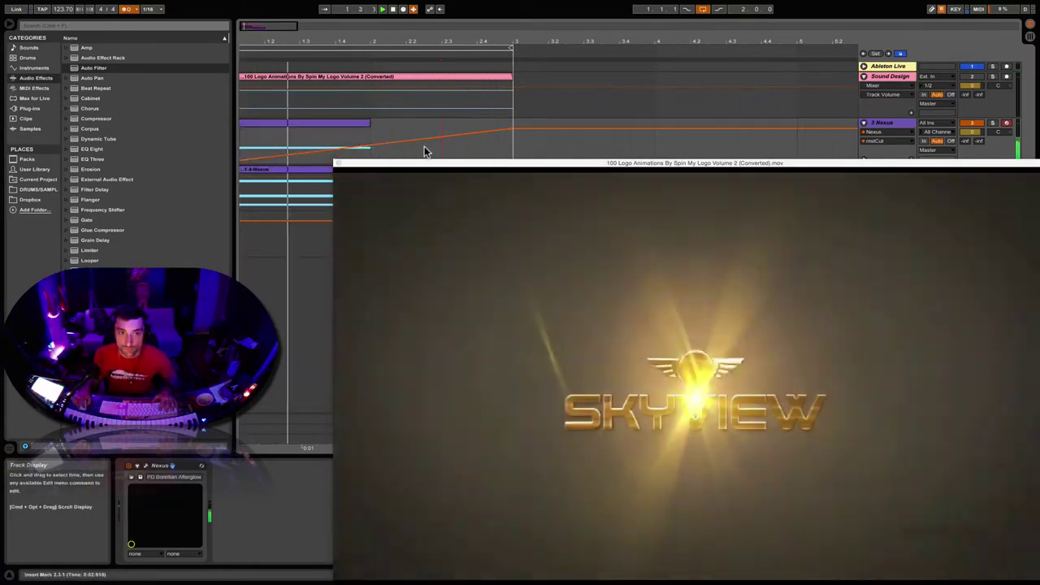
# Step: Replay the logo animation to judge the shortened Nexus clip and the automated projector filter against the picture
pyautogui.moveTo(697, 168); pyautogui.dragTo(662, 225)
pyautogui.moveTo(410, 222); pyautogui.dragTo(402, 157)
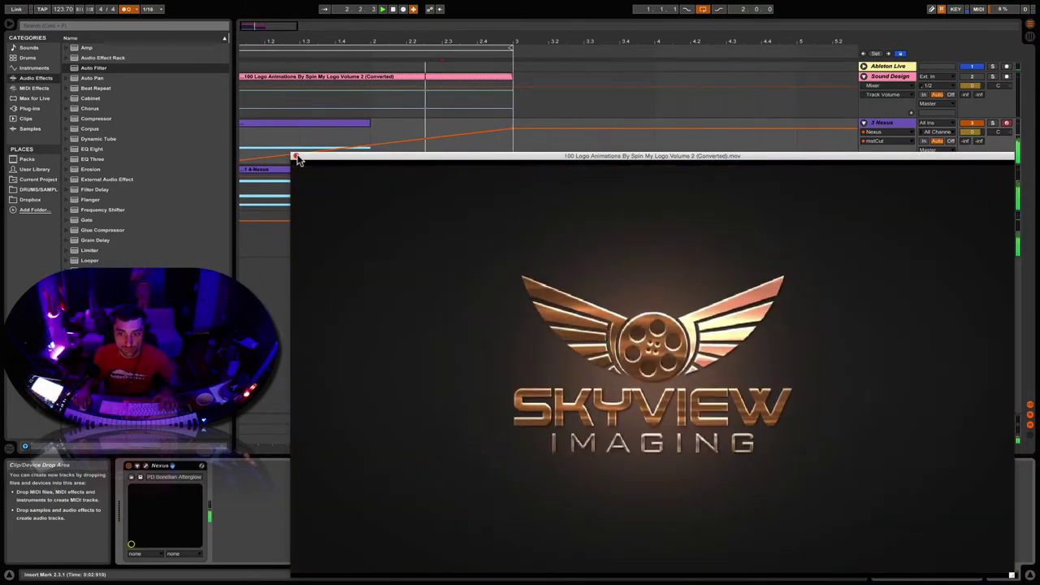
pyautogui.click(296, 155)
pyautogui.click(522, 149)
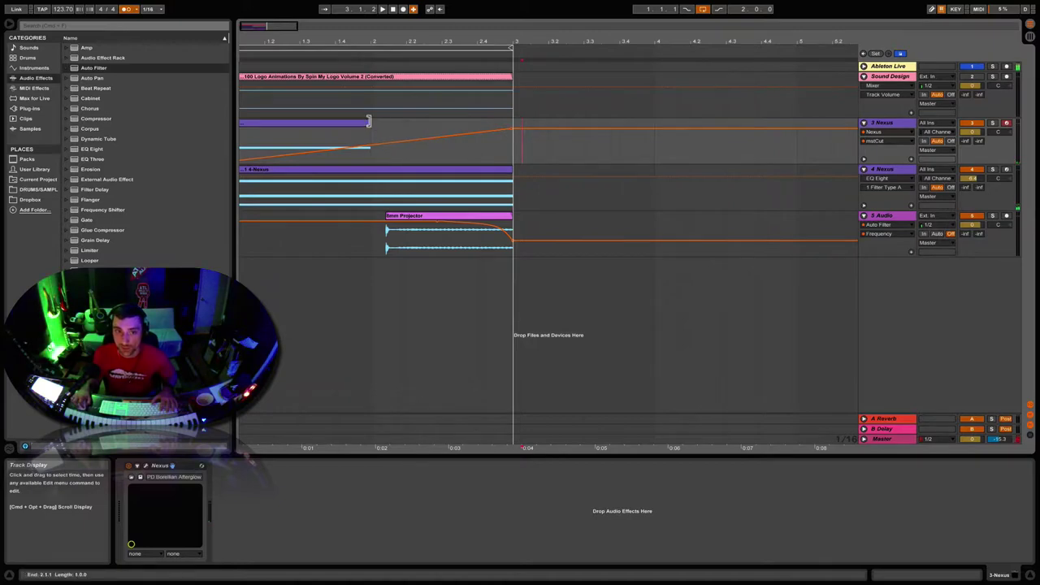
pyautogui.moveTo(368, 121)
pyautogui.mouseDown()
pyautogui.moveTo(502, 123)
pyautogui.moveTo(371, 126)
pyautogui.mouseUp()
pyautogui.click(416, 158)
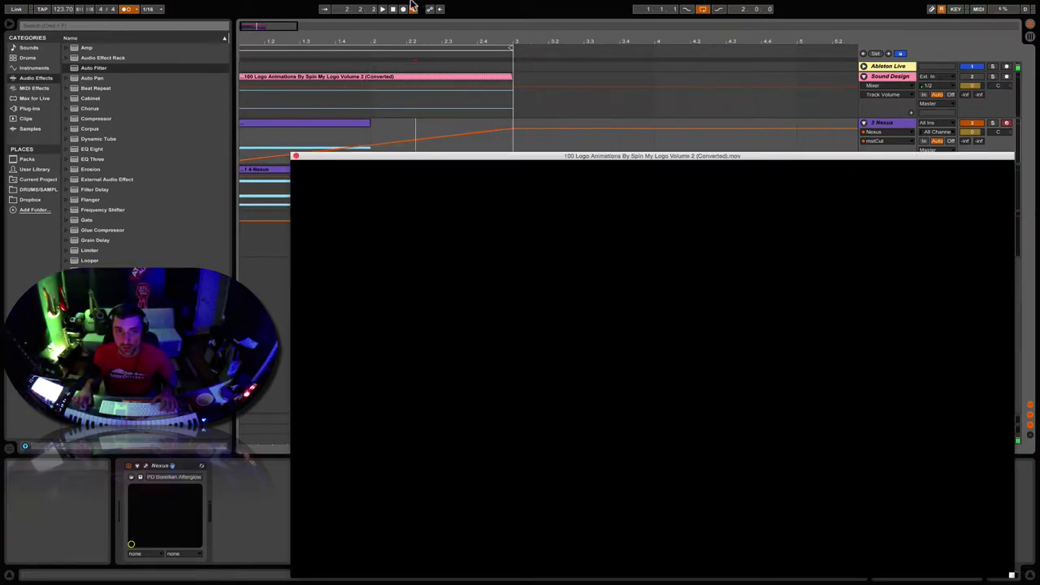
pyautogui.moveTo(431, 158); pyautogui.dragTo(419, 130)
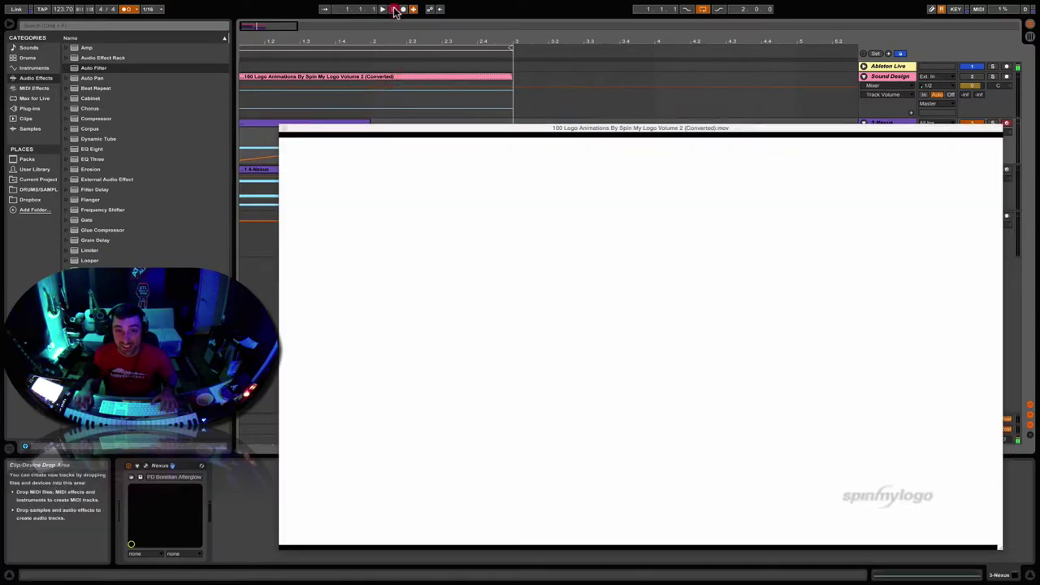
pyautogui.click(384, 10)
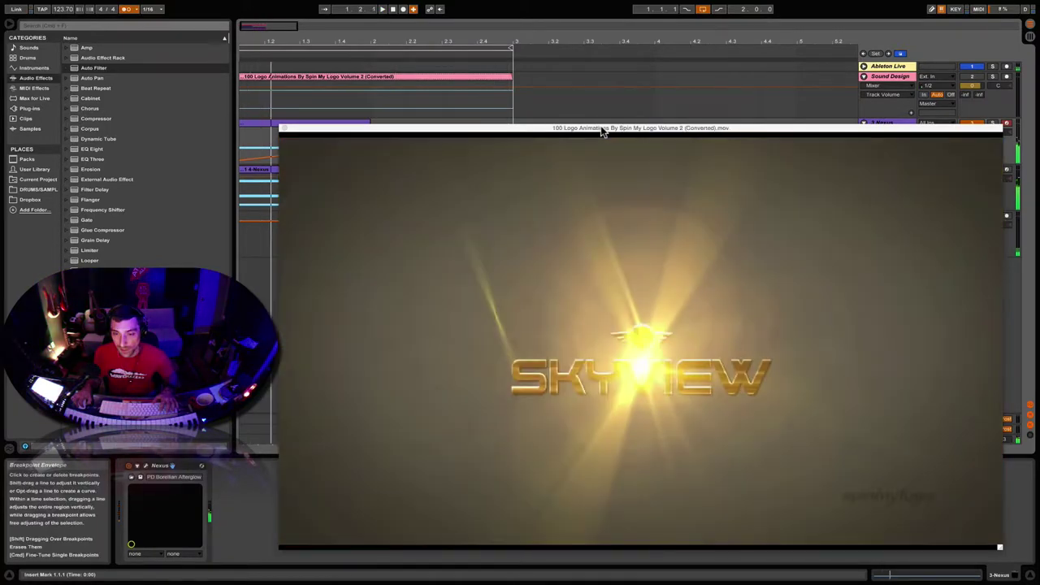
pyautogui.moveTo(601, 132); pyautogui.dragTo(515, 116)
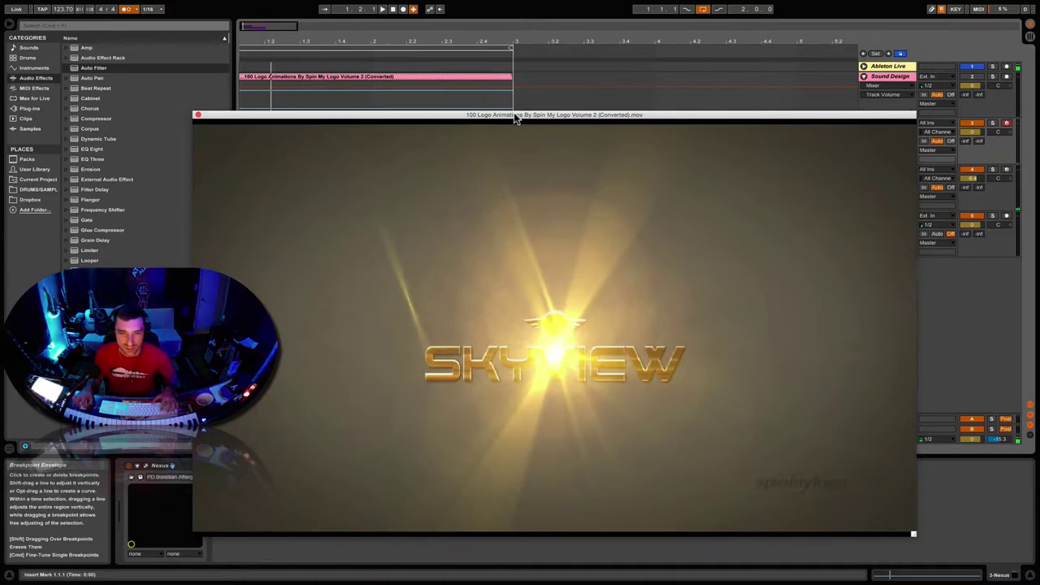
pyautogui.moveTo(378, 114); pyautogui.dragTo(467, 173)
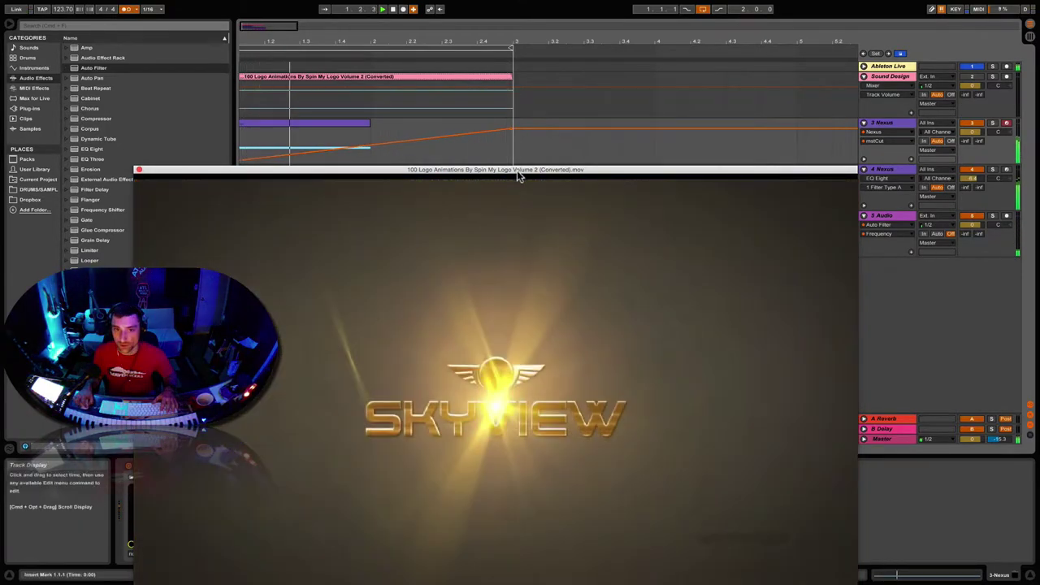
pyautogui.moveTo(517, 173); pyautogui.dragTo(553, 121)
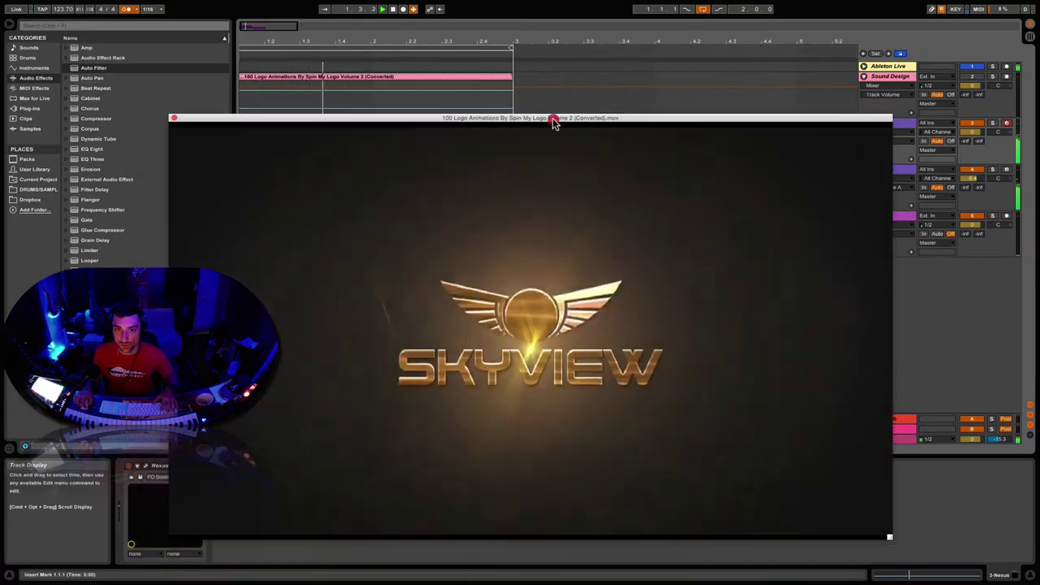
pyautogui.click(173, 118)
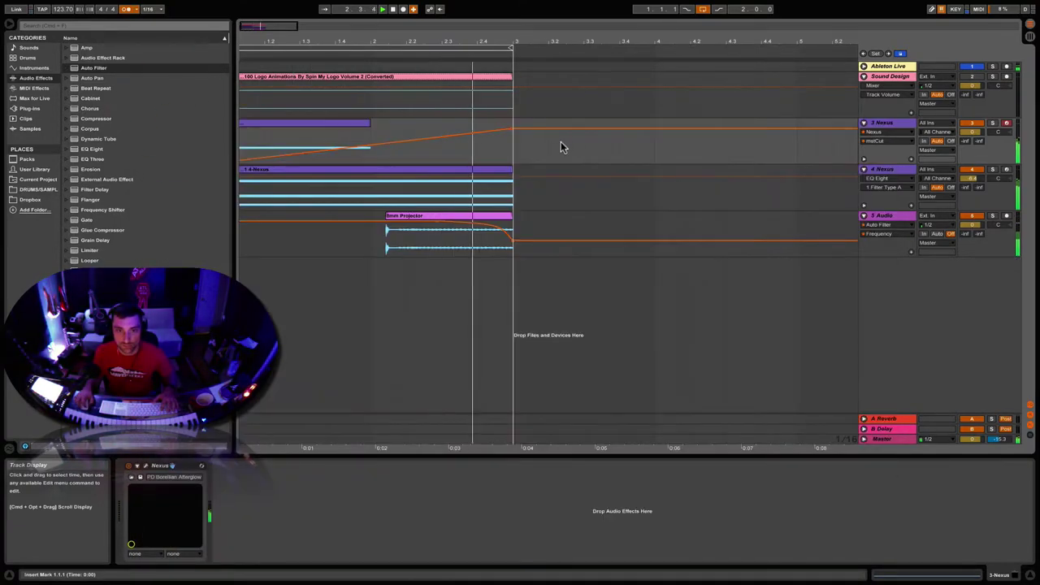
pyautogui.click(536, 146)
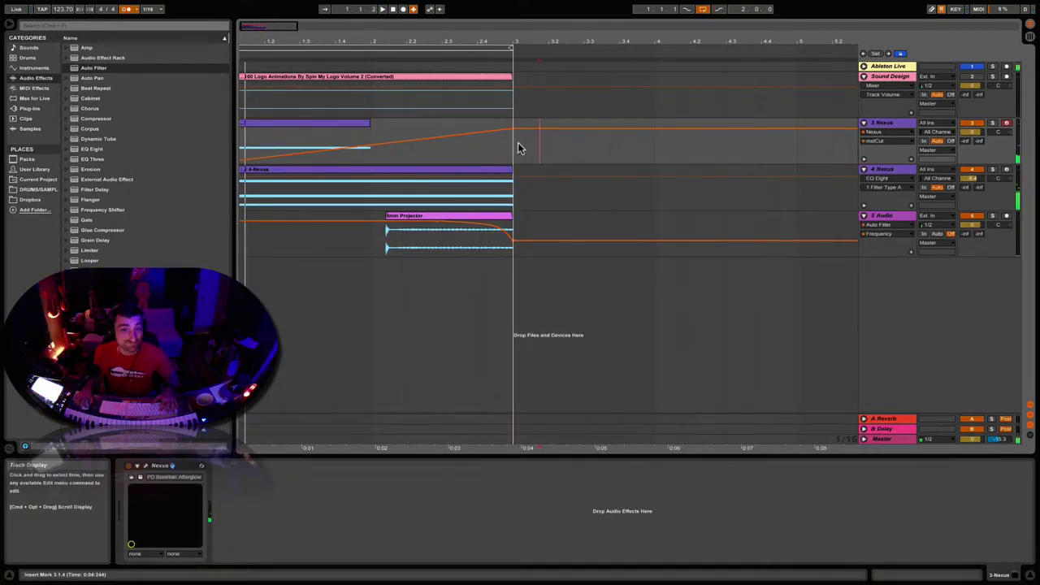
pyautogui.moveTo(520, 149); pyautogui.dragTo(598, 144)
pyautogui.click(651, 147)
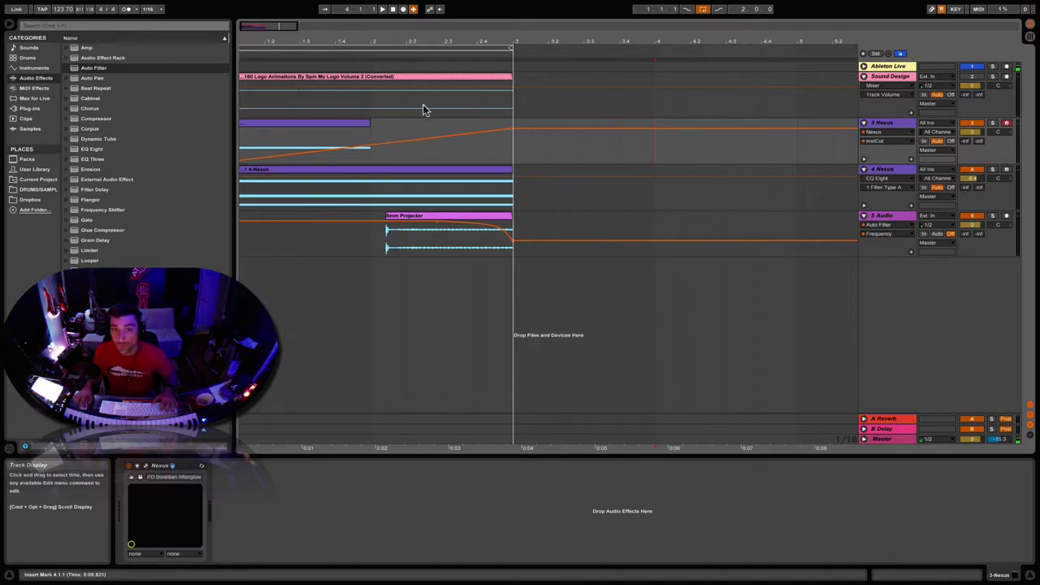
# Step: Insert a MIDI track below the 4 Nexus track and load the Nexus plug-in on it
pyautogui.click(548, 195)
pyautogui.click(886, 169)
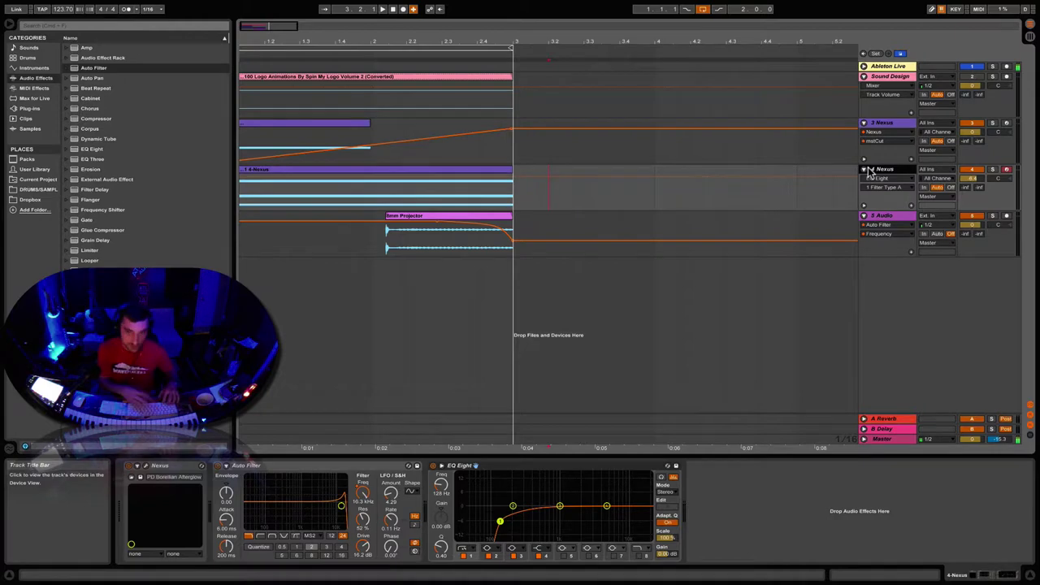
pyautogui.hotkey('ctrl', 'shift', 't')
pyautogui.click(708, 233)
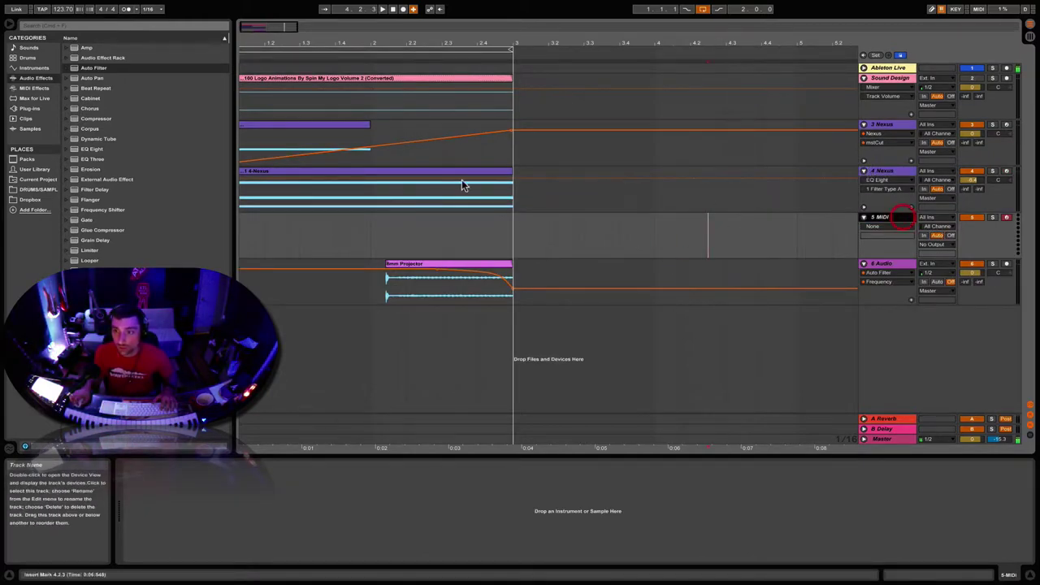
pyautogui.click(30, 109)
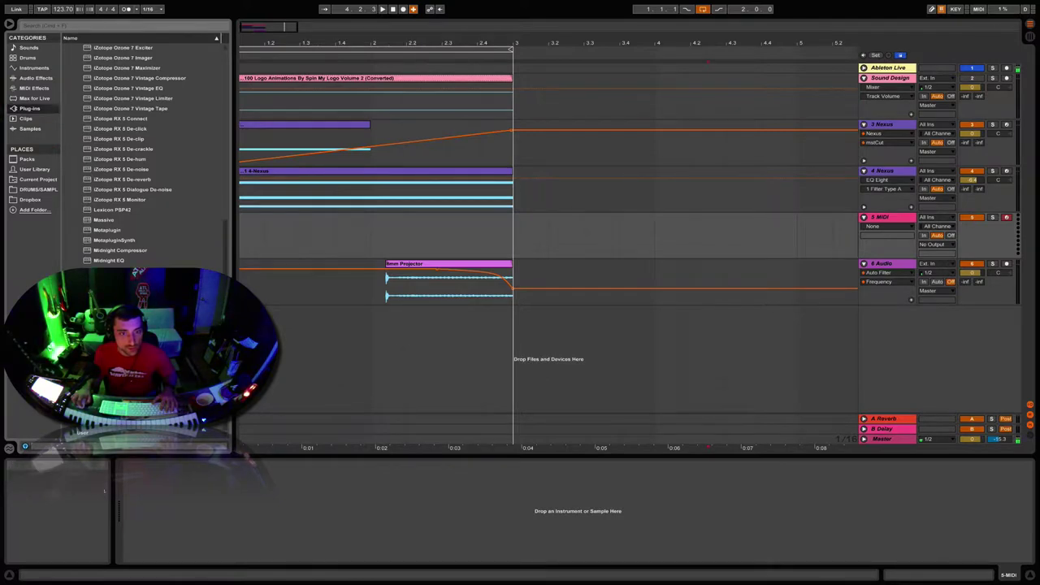
pyautogui.doubleClick(105, 271)
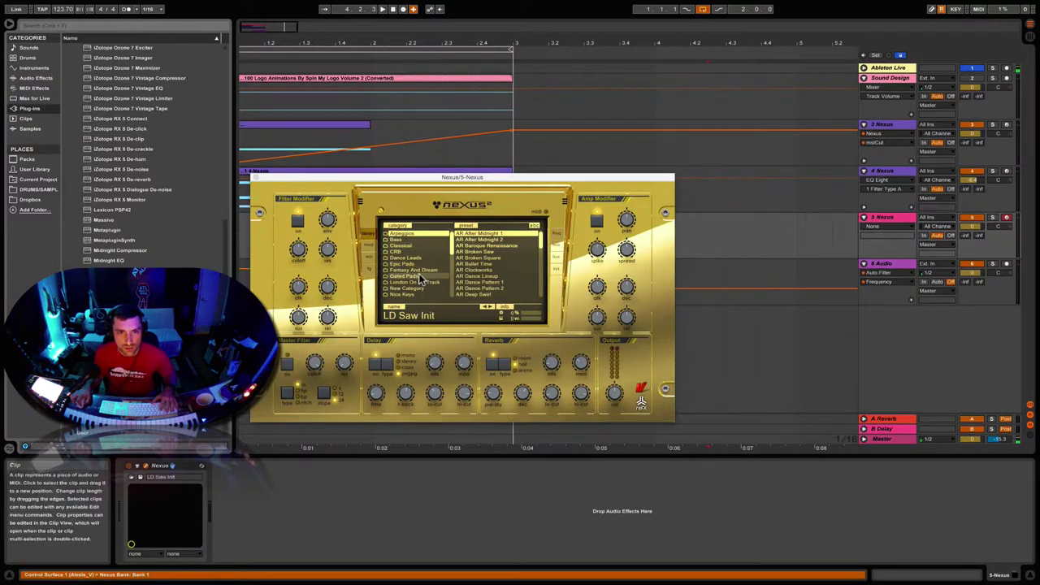
# Step: Audition presets in Nexus's Plucked category, including PL Dyk Pikes and PL Ethno Lead, and load PL UK Pikes 1
pyautogui.scroll(-3, 420, 279)
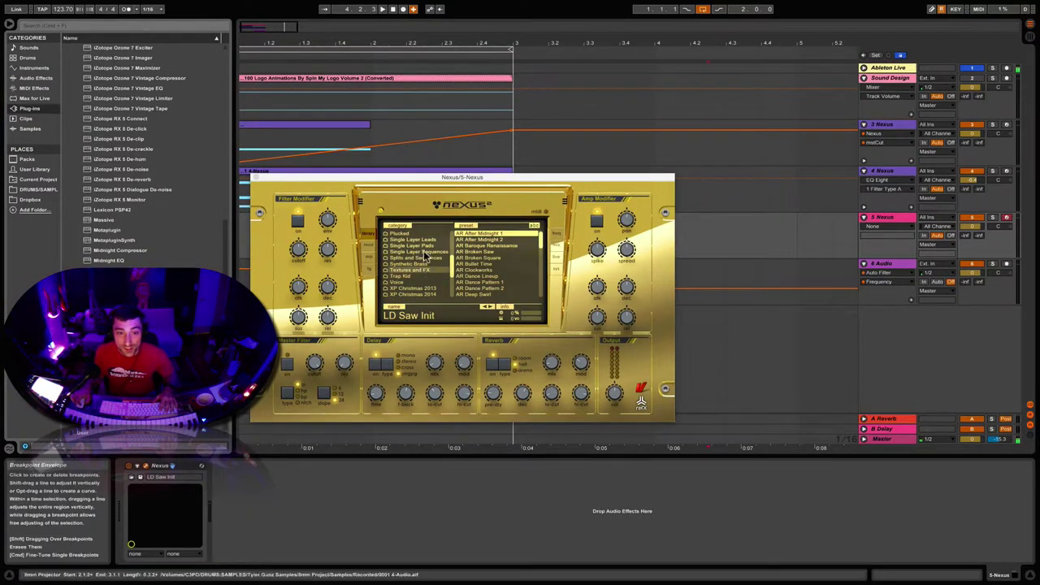
pyautogui.click(415, 233)
pyautogui.scroll(-2, 502, 264)
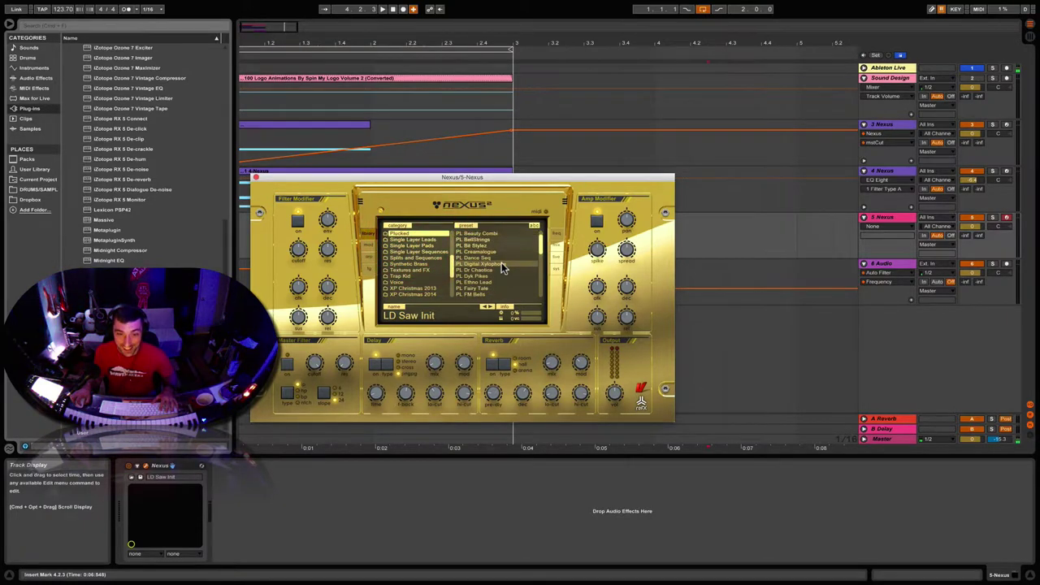
pyautogui.click(501, 278)
pyautogui.click(497, 281)
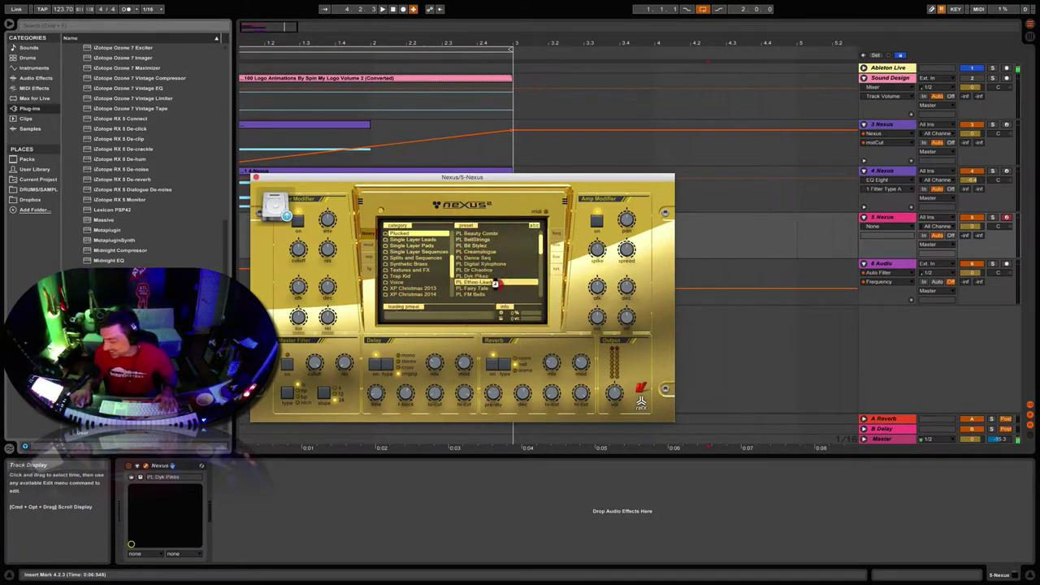
pyautogui.scroll(-2, 500, 286)
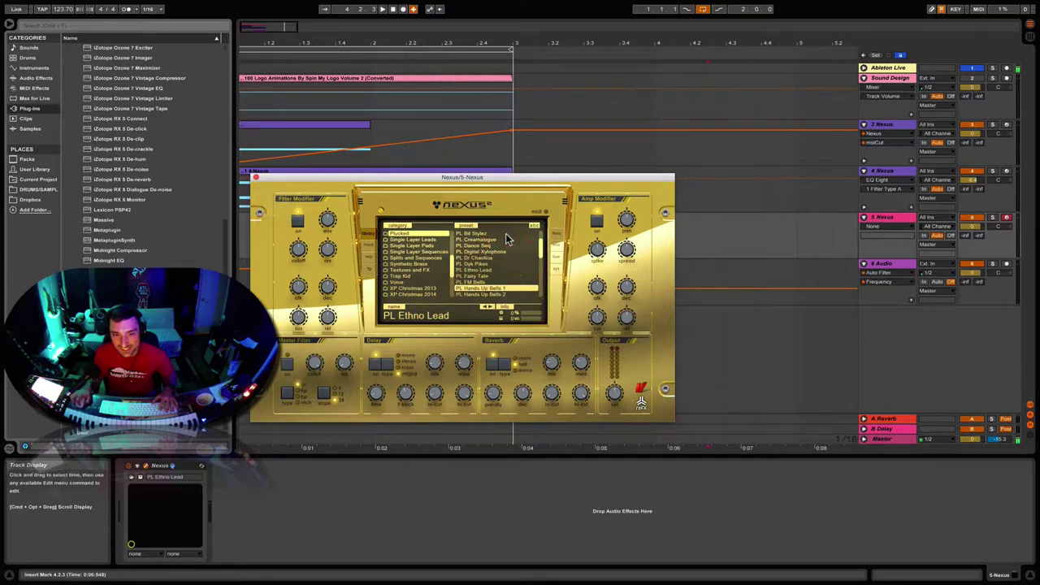
pyautogui.click(511, 276)
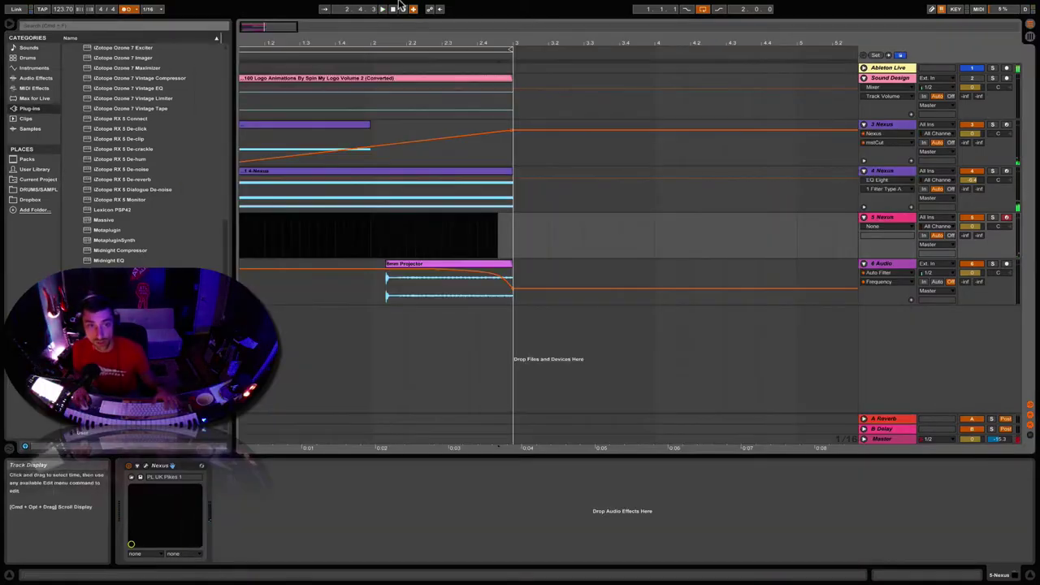
# Step: Raise the metronome's cue volume to about -7.6 dB in the Master channel of the session mixer
pyautogui.click(393, 9)
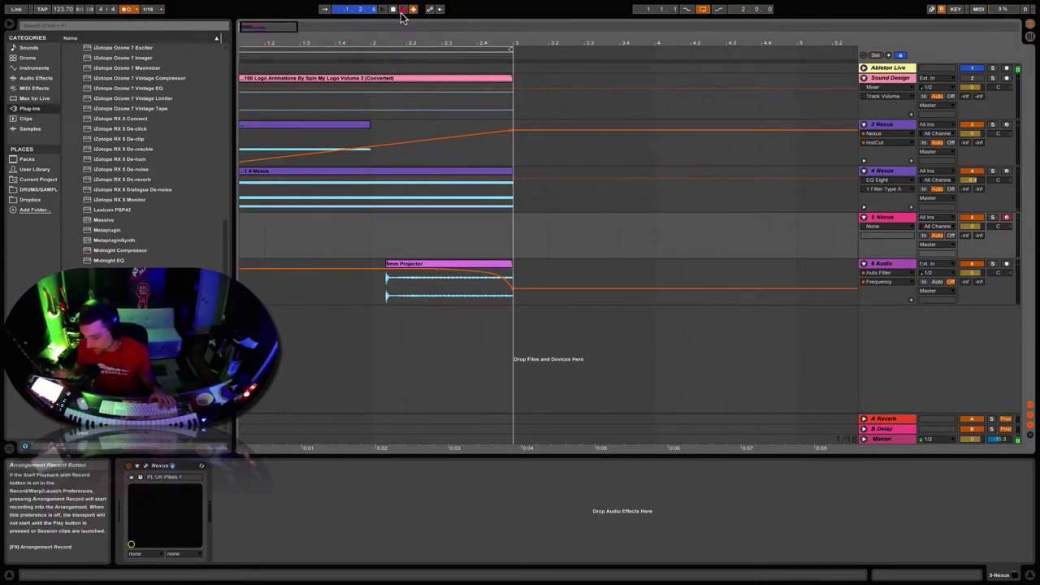
pyautogui.press('Tab')
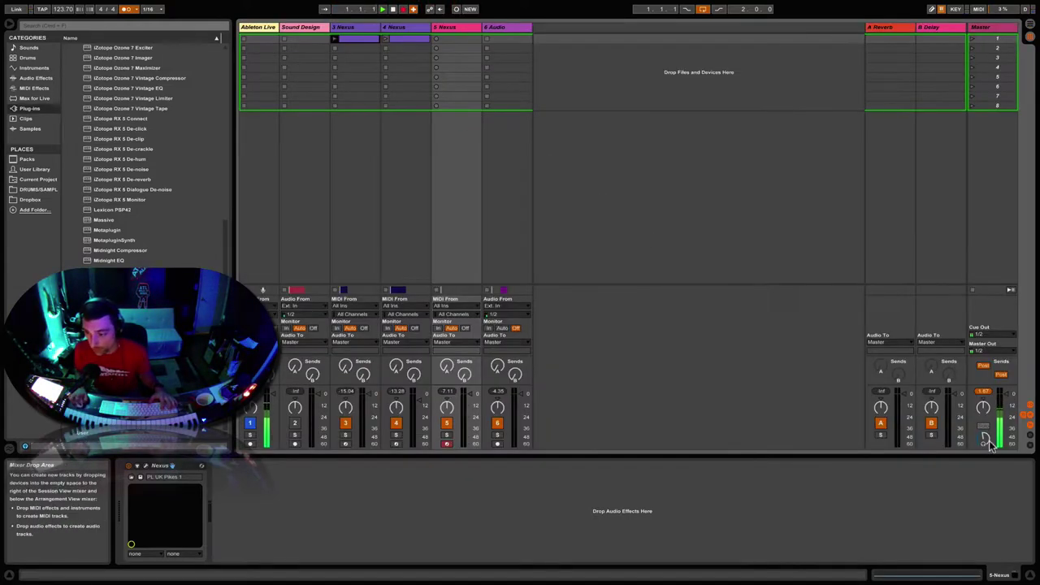
pyautogui.press('Tab')
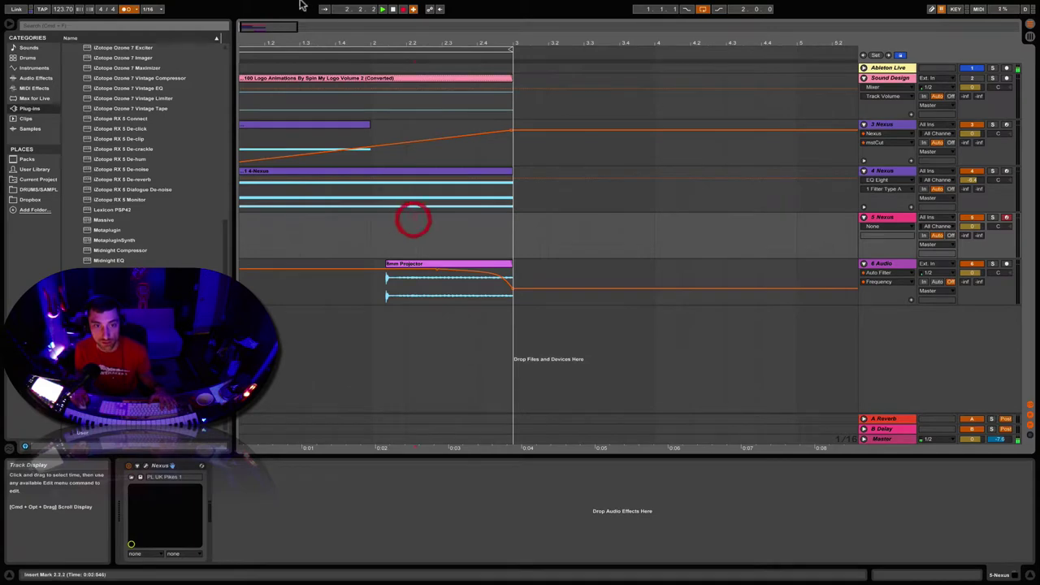
# Step: Record a four-note pluck part on the 5 Nexus track, with the notes starting at bar 2
pyautogui.click(401, 12)
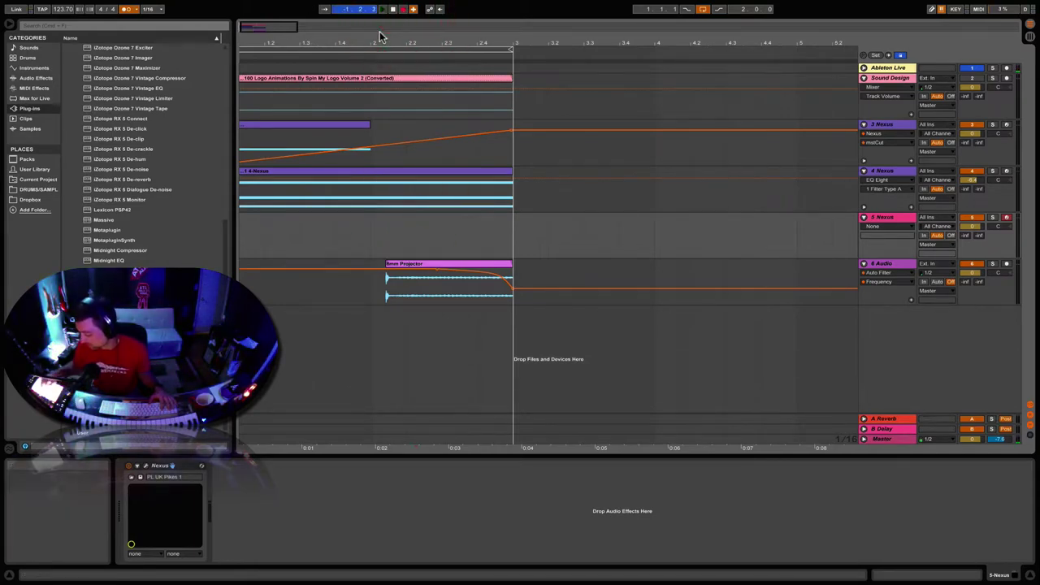
pyautogui.press('space')
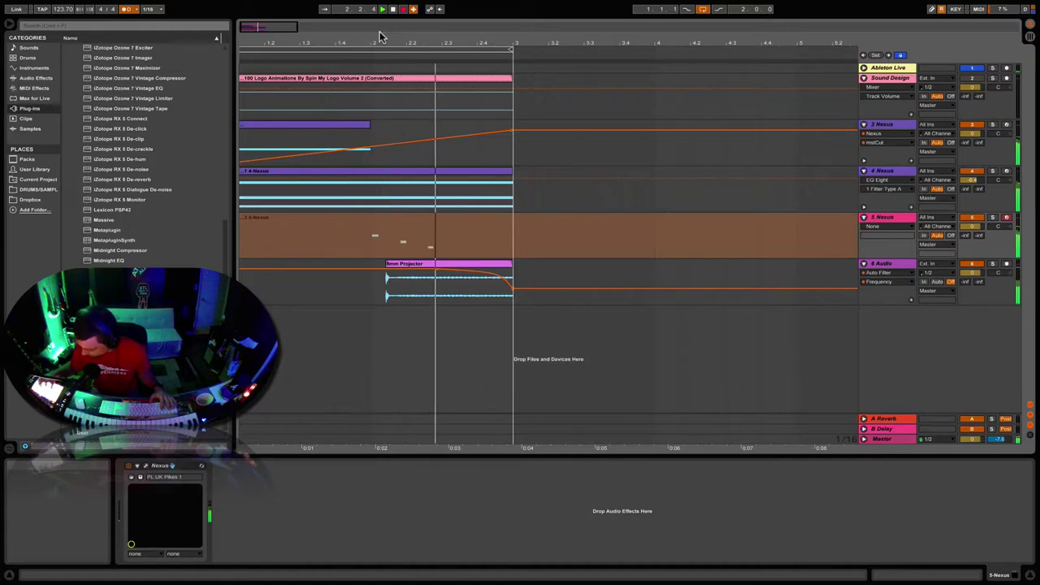
pyautogui.press('space')
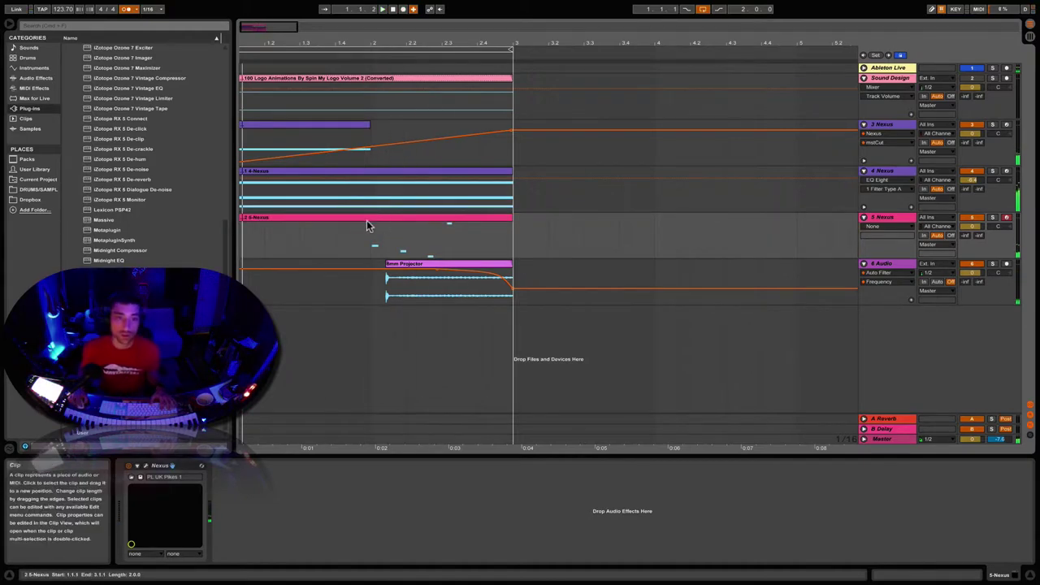
# Step: Split the recorded 5 Nexus clip at 2.1.1 and delete the empty first bar
pyautogui.click(370, 226)
pyautogui.press('super+e')
pyautogui.click(346, 221)
pyautogui.press('Delete')
pyautogui.click(435, 219)
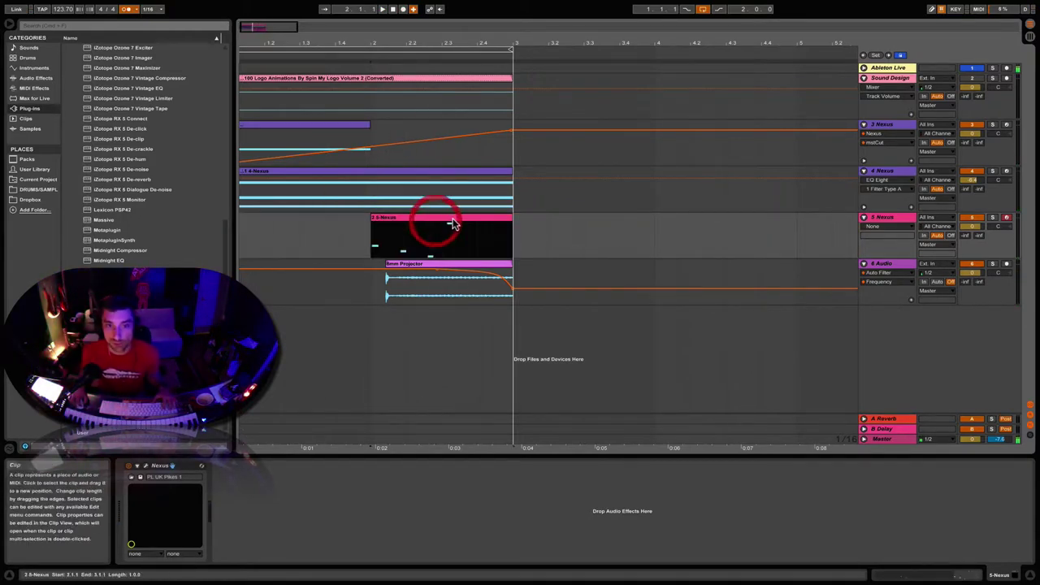
# Step: Add a Reverb to the 5 Nexus track, set its dry/wet to 54% and turn off its input high cut
pyautogui.click(36, 78)
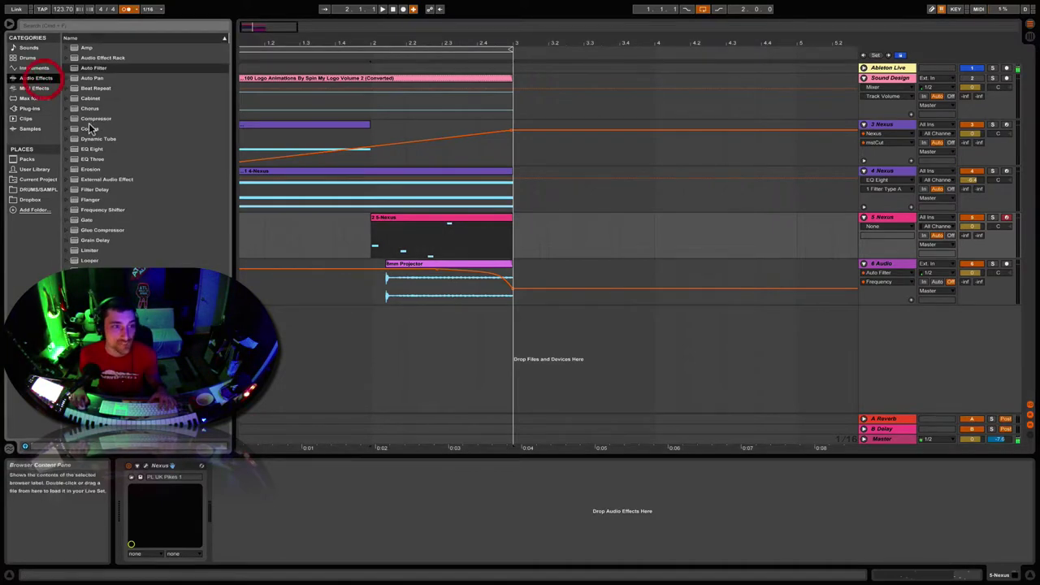
pyautogui.doubleClick(93, 332)
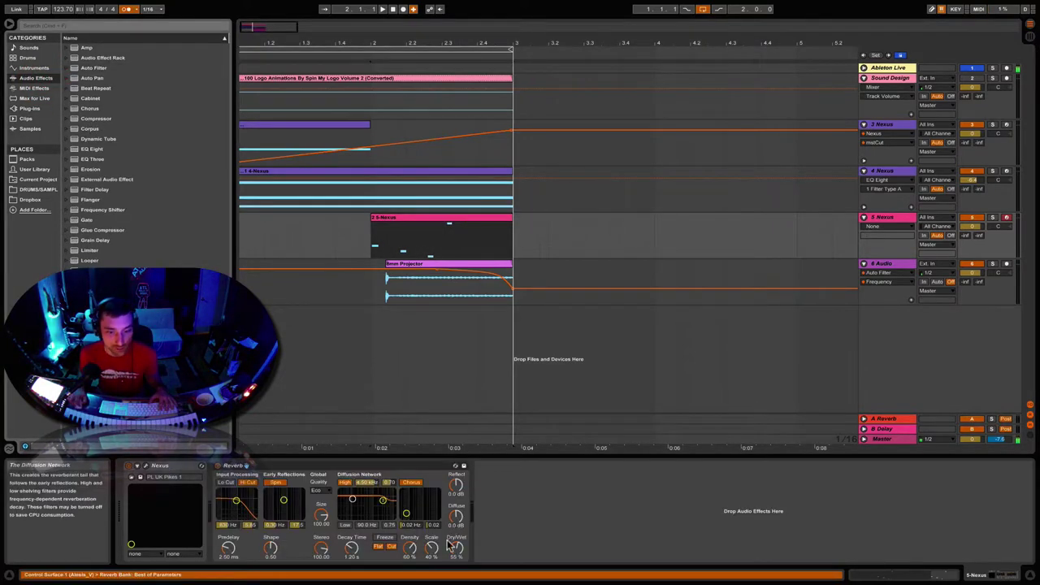
pyautogui.moveTo(455, 548); pyautogui.dragTo(456, 553)
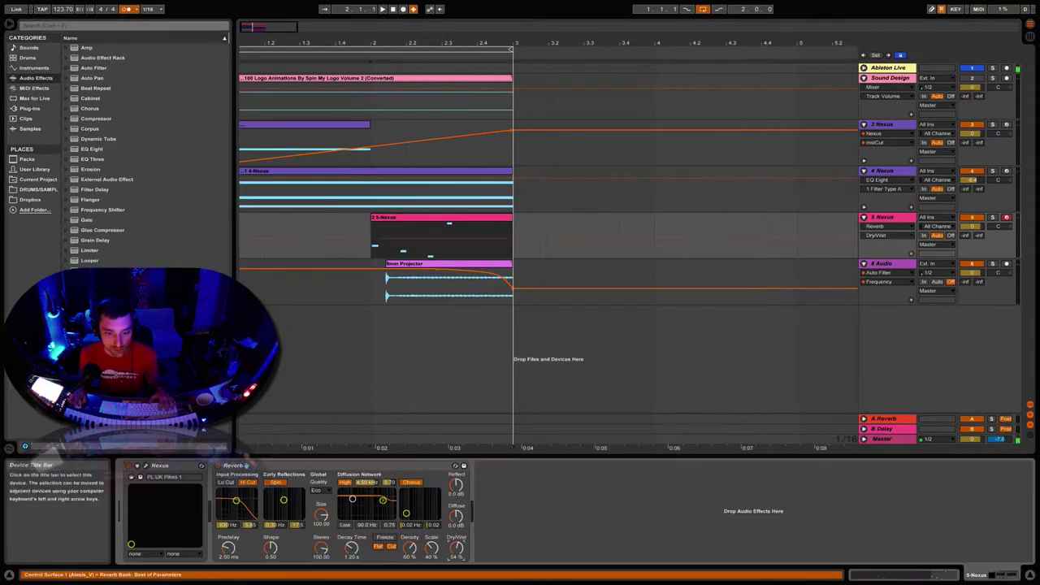
pyautogui.click(247, 483)
# Step: Set the Reverb's decay time to 10.3 s and dry/wet to 49%, and enable its low cut while listening
pyautogui.press('space')
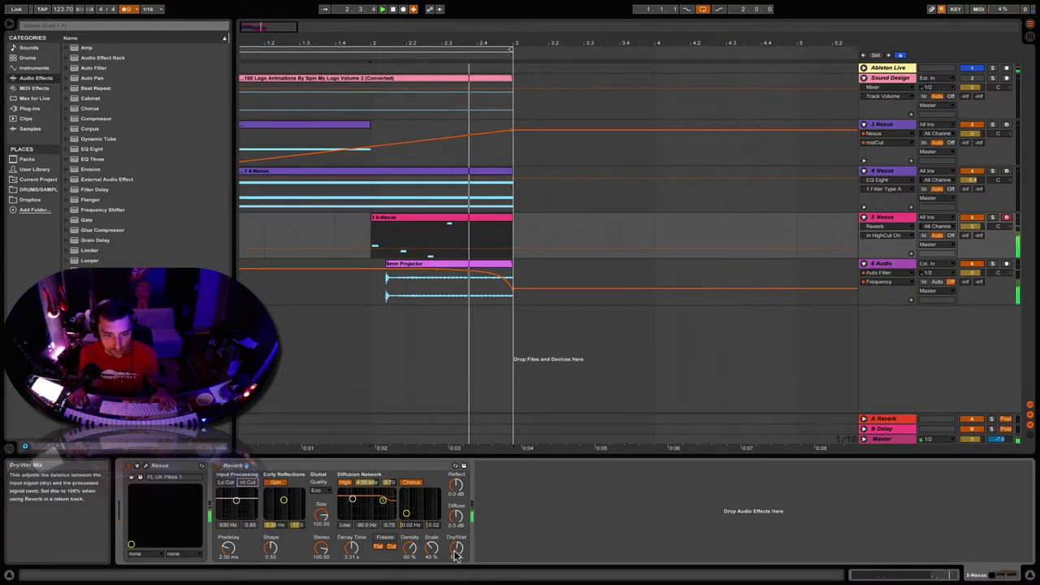
pyautogui.moveTo(351, 549); pyautogui.dragTo(351, 520)
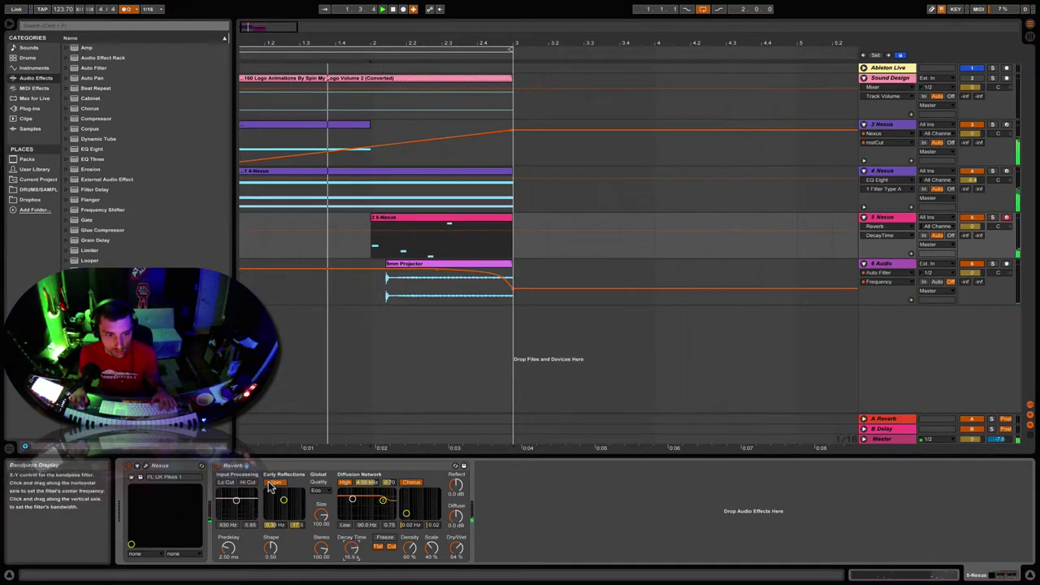
pyautogui.click(225, 482)
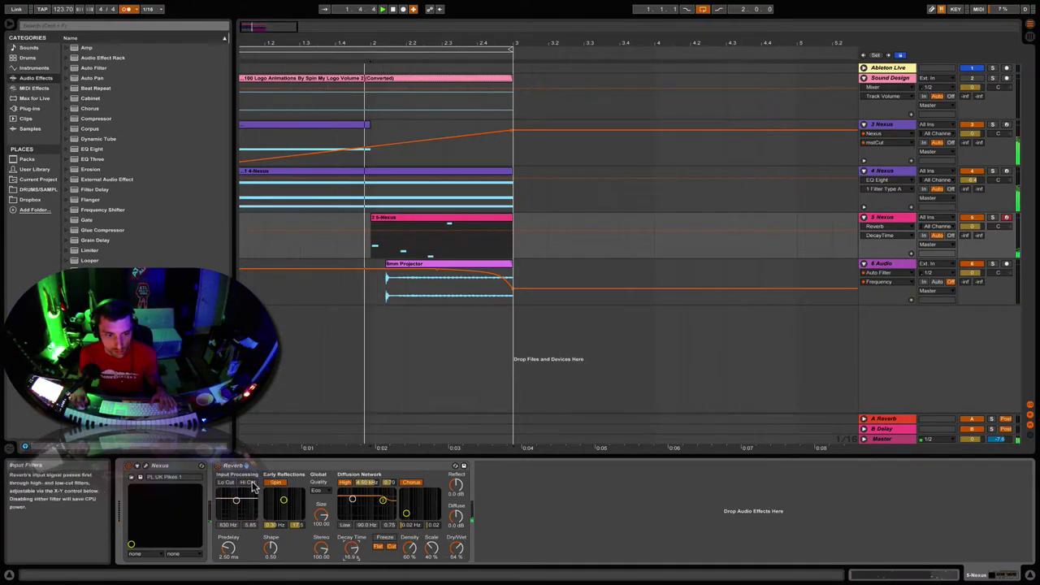
pyautogui.click(354, 550)
pyautogui.moveTo(455, 548); pyautogui.dragTo(456, 568)
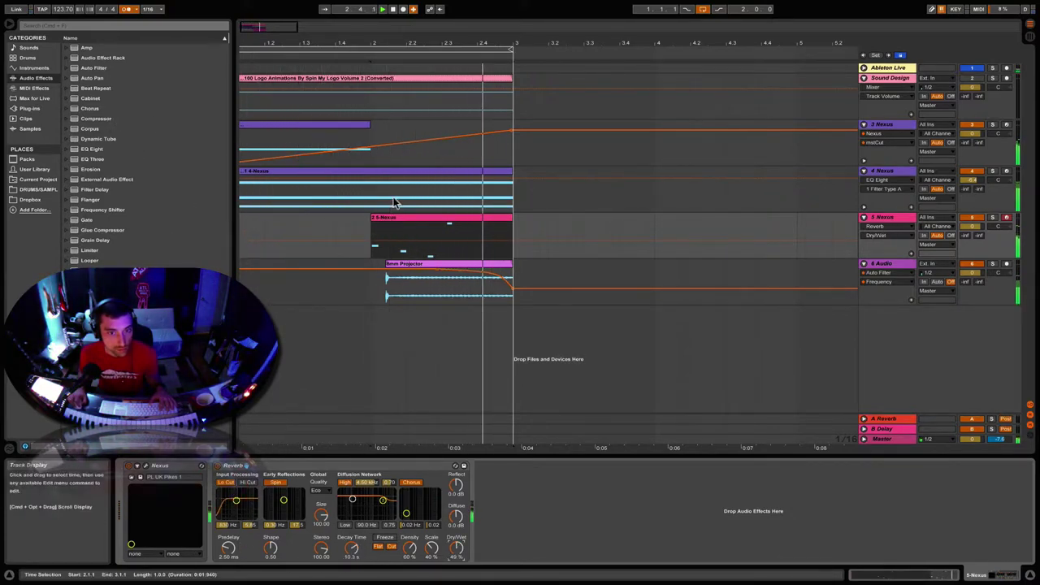
# Step: Transpose all notes in the 5 Nexus clip up two octaves, to C6–C7, and play the result
pyautogui.doubleClick(423, 217)
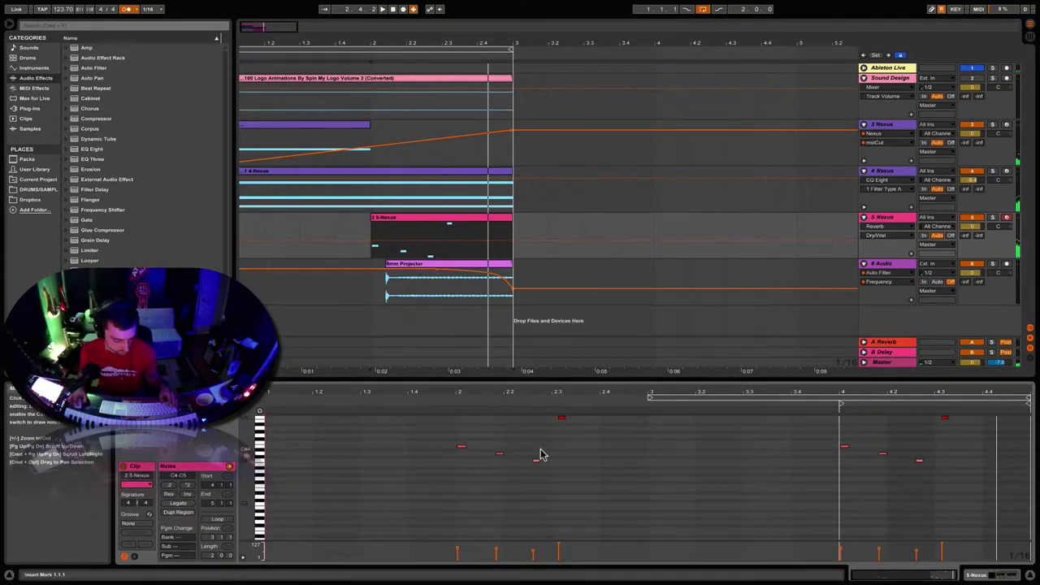
pyautogui.scroll(3, 882, 485)
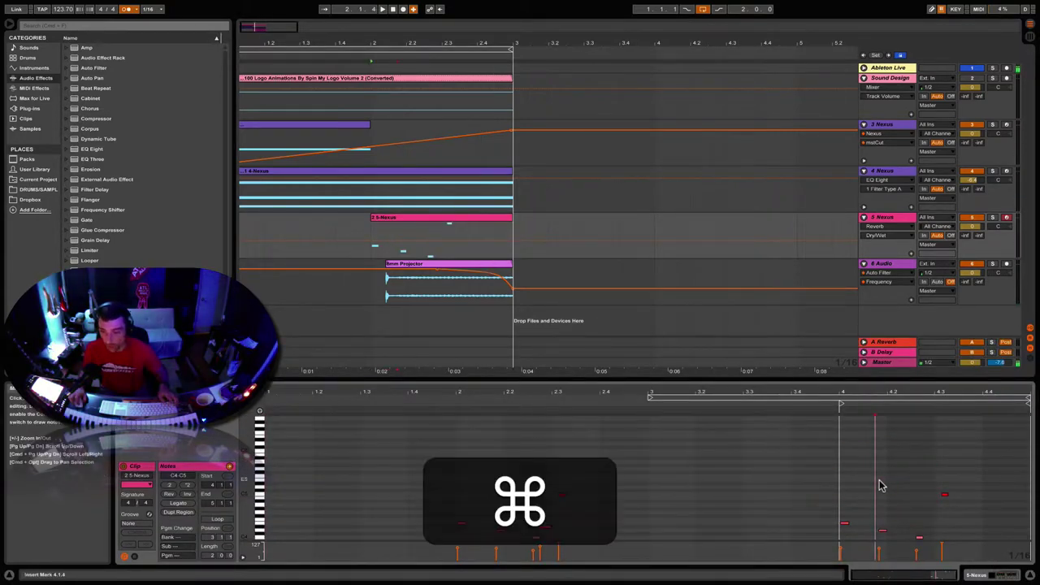
pyautogui.press('super+a')
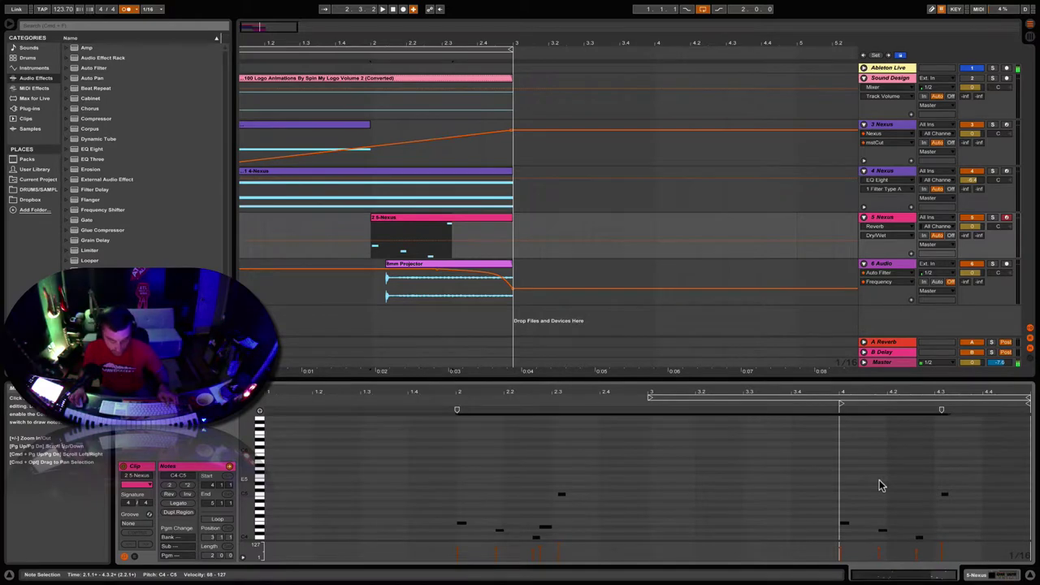
pyautogui.press('shift')
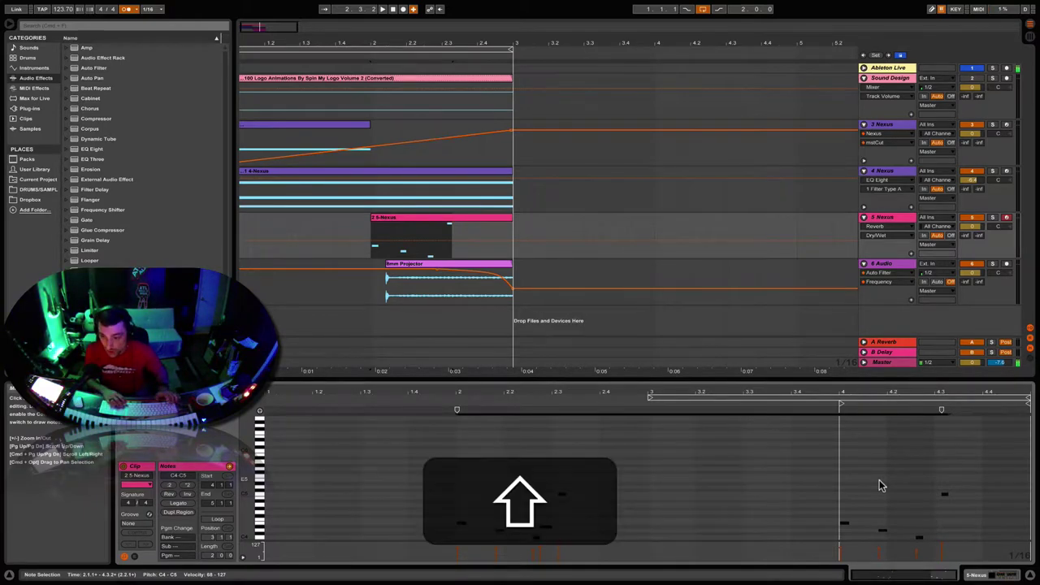
pyautogui.hotkey('shift', 'Up')
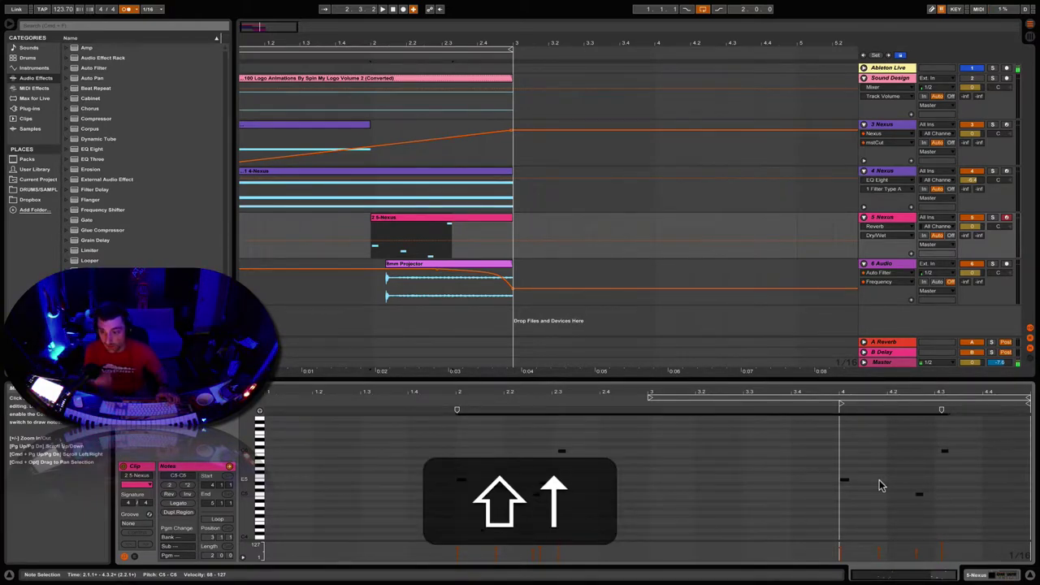
pyautogui.press('space')
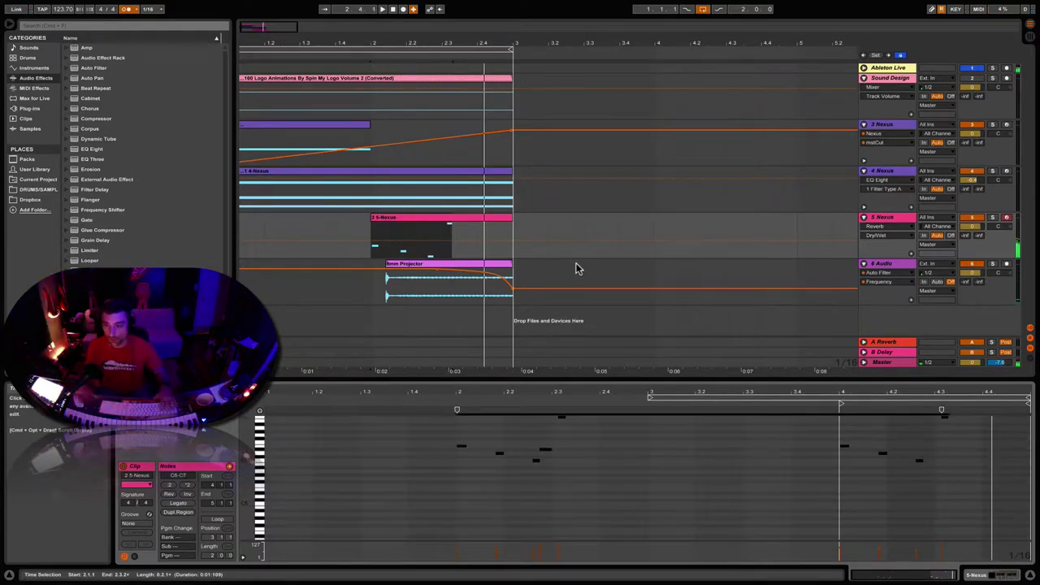
# Step: Play the arrangement from bar 2 to judge the transposed pluck part against the other layers
pyautogui.click(511, 232)
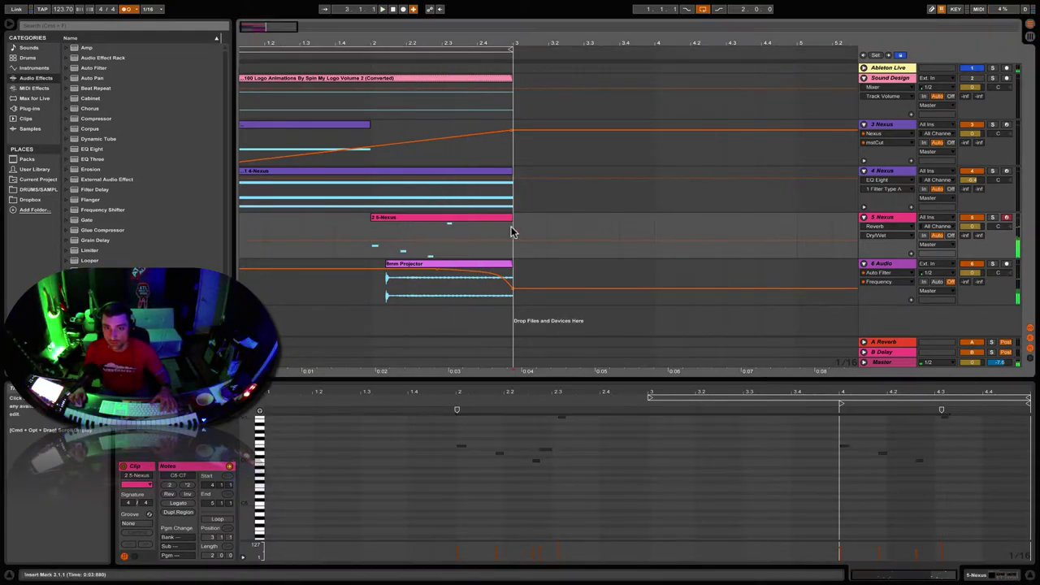
pyautogui.press('space')
pyautogui.click(379, 218)
pyautogui.click(385, 228)
pyautogui.press('space')
pyautogui.press('space')
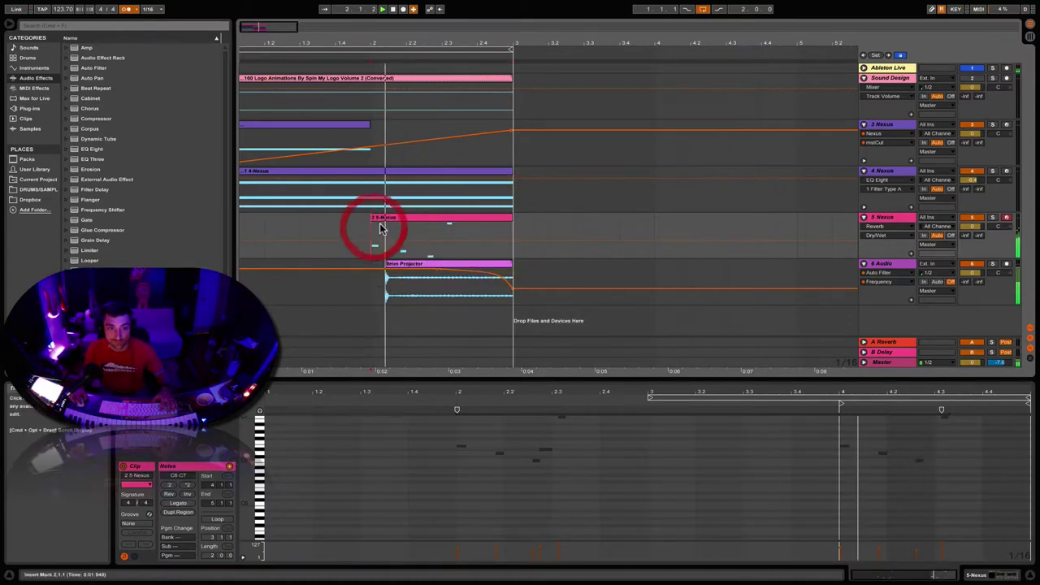
pyautogui.click(390, 219)
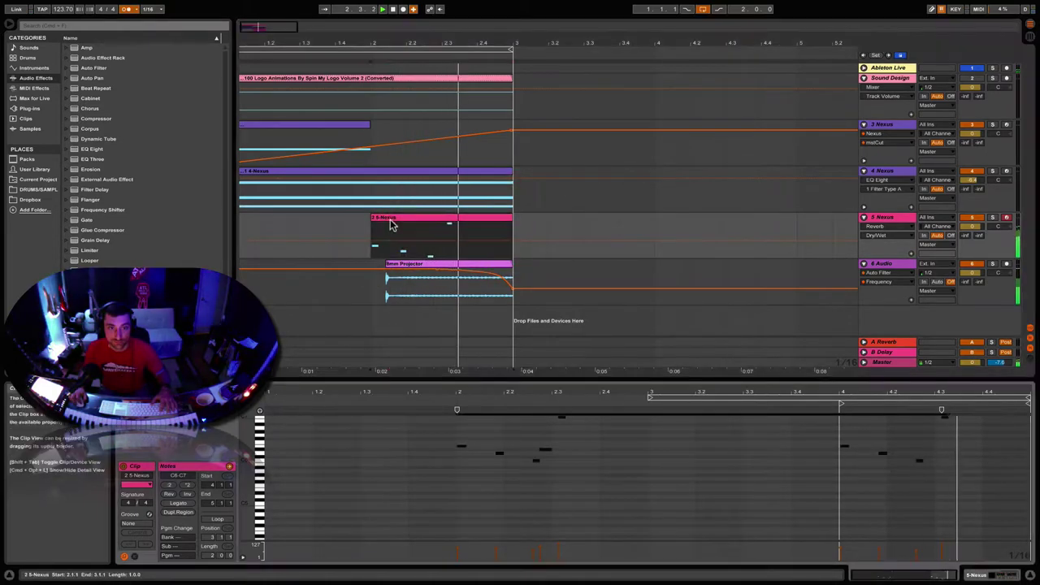
# Step: Add a Simple Delay after the Reverb on 5 Nexus with left delay 2, feedback 56% and dry/wet 40%
pyautogui.click(875, 219)
pyautogui.click(494, 548)
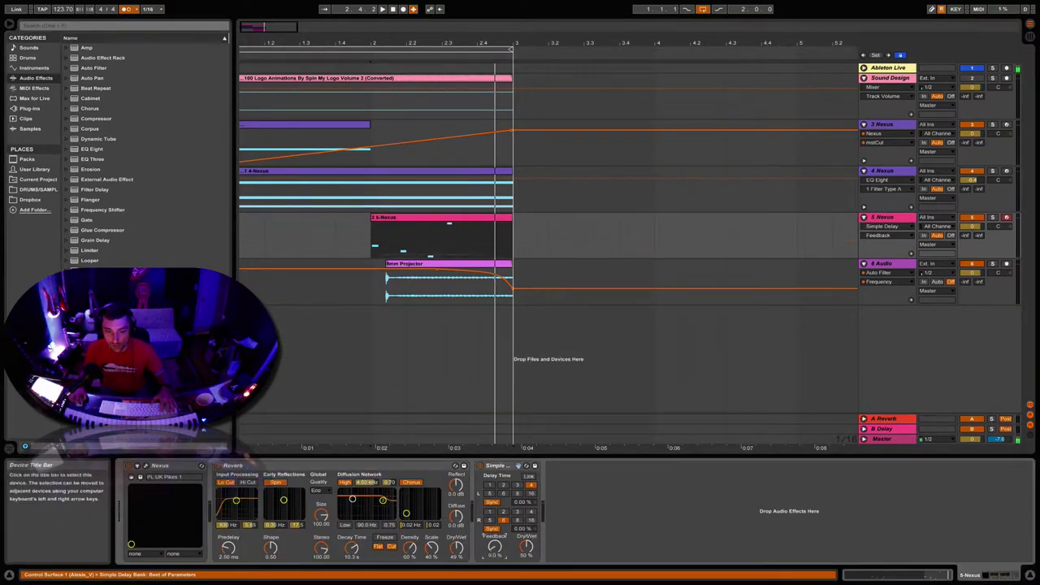
pyautogui.click(503, 484)
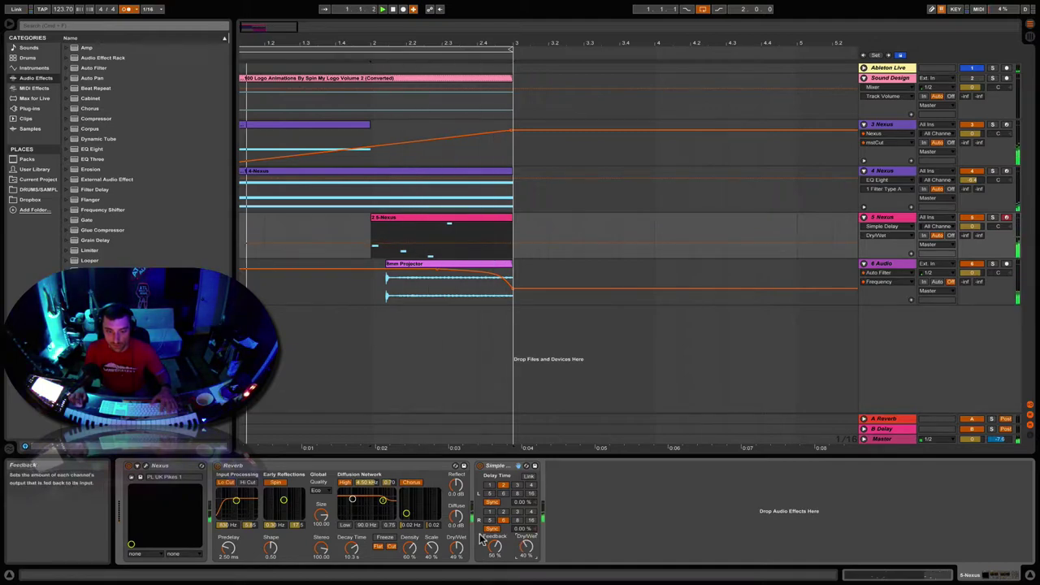
# Step: Add a Ping Pong Delay after the Simple Delay with beat delay 4, feedback 79% and dry/wet about 46%
pyautogui.moveTo(106, 300); pyautogui.dragTo(556, 473)
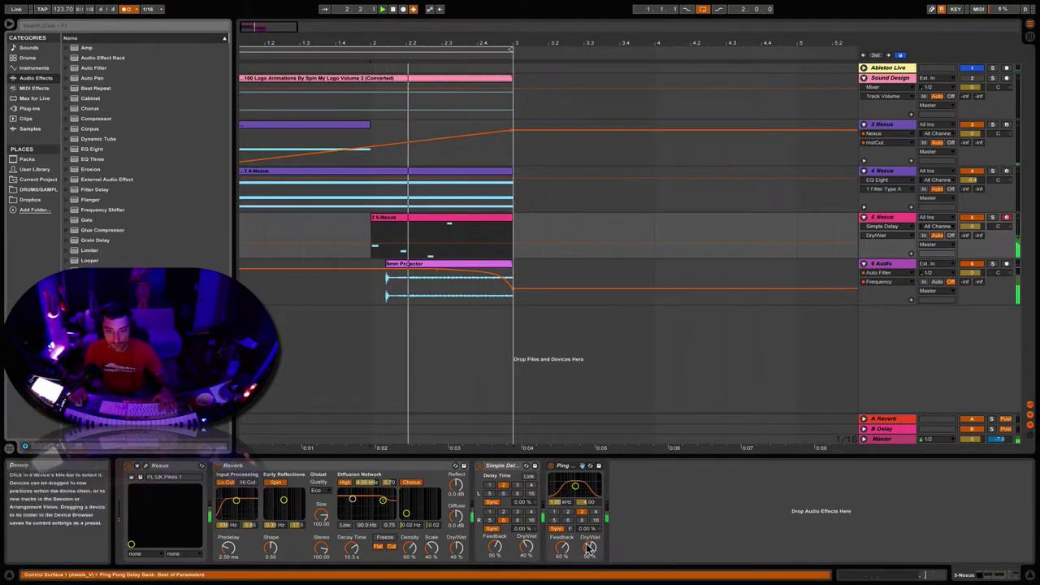
pyautogui.moveTo(590, 548); pyautogui.dragTo(562, 528)
pyautogui.press('space')
pyautogui.click(594, 511)
pyautogui.press('space')
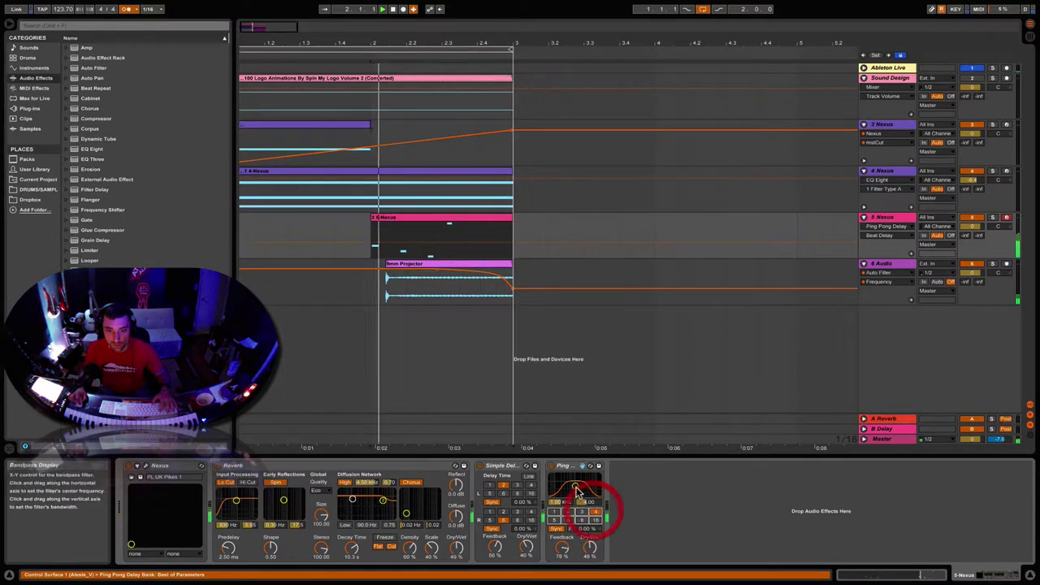
# Step: Set the Ping Pong Delay's bandpass to 2.59 kHz, feedback to 64% and dry/wet to 42%, and the Simple Delay's feedback to 47%
pyautogui.moveTo(575, 486); pyautogui.dragTo(583, 484)
pyautogui.moveTo(561, 548); pyautogui.dragTo(562, 560)
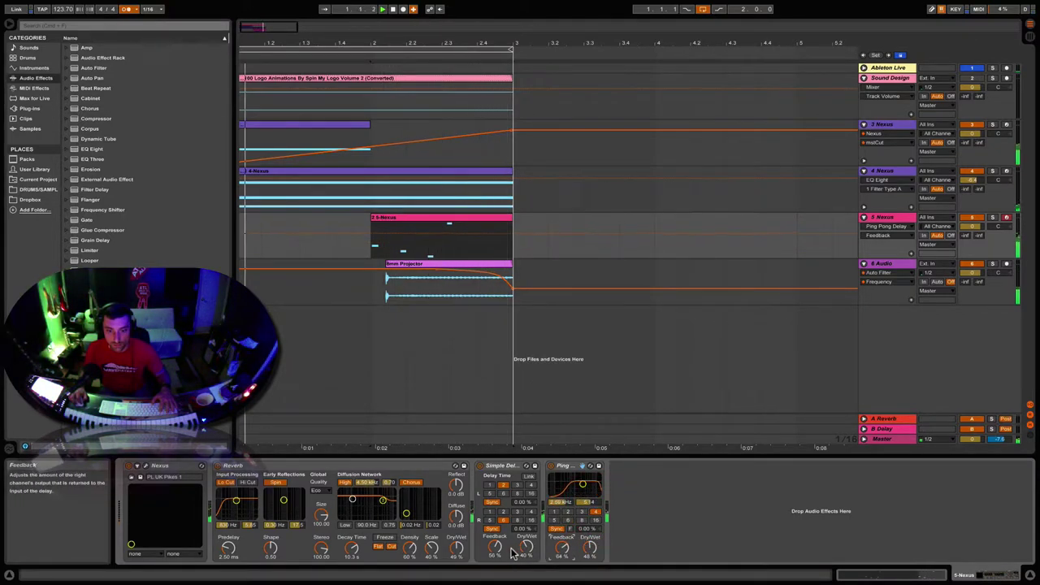
pyautogui.moveTo(495, 548); pyautogui.dragTo(495, 559)
pyautogui.moveTo(591, 553); pyautogui.dragTo(591, 556)
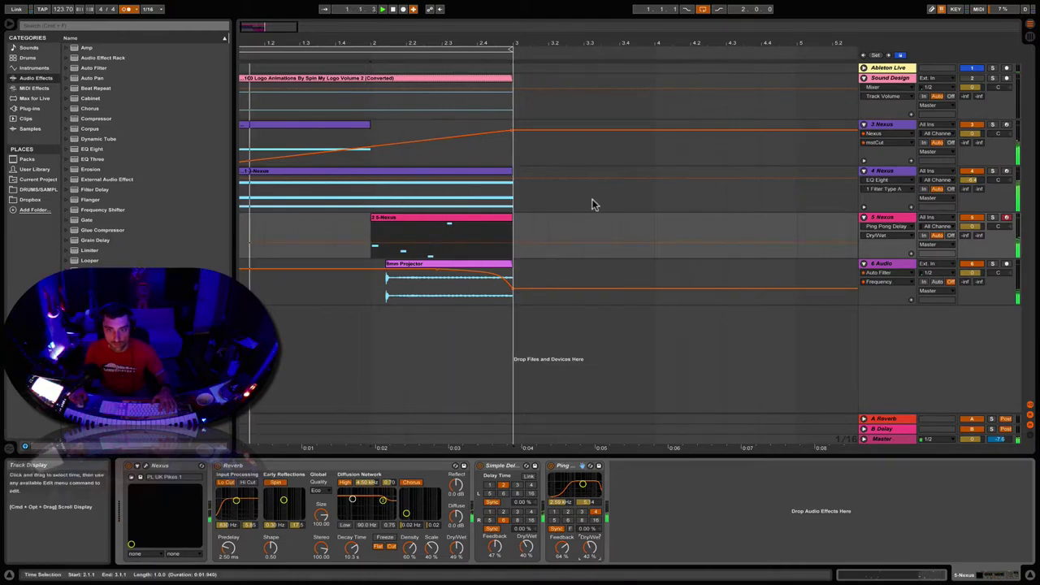
# Step: Freeze the 5 Nexus track and flatten it to audio
pyautogui.rightClick(877, 217)
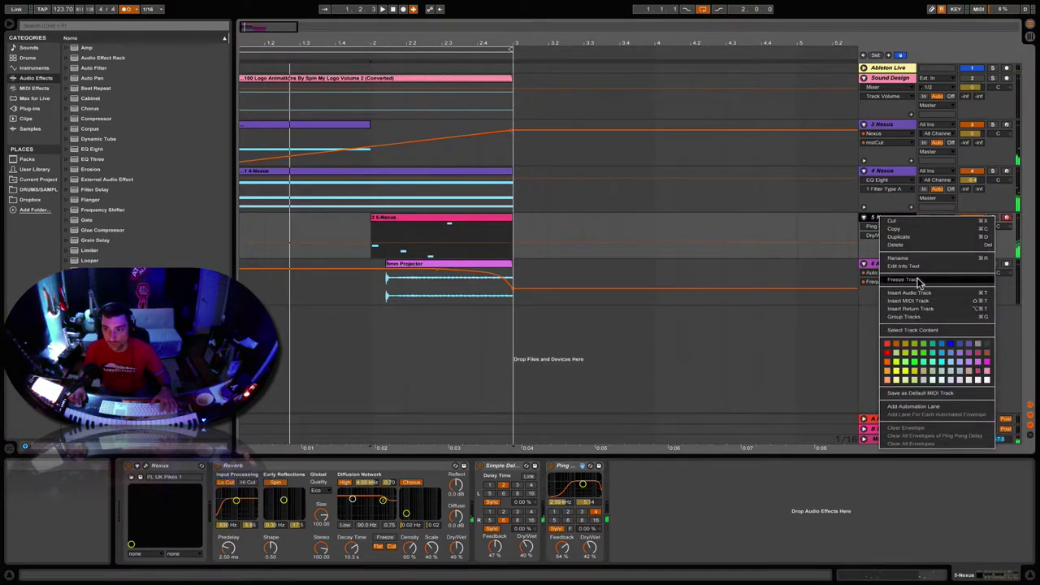
pyautogui.click(933, 285)
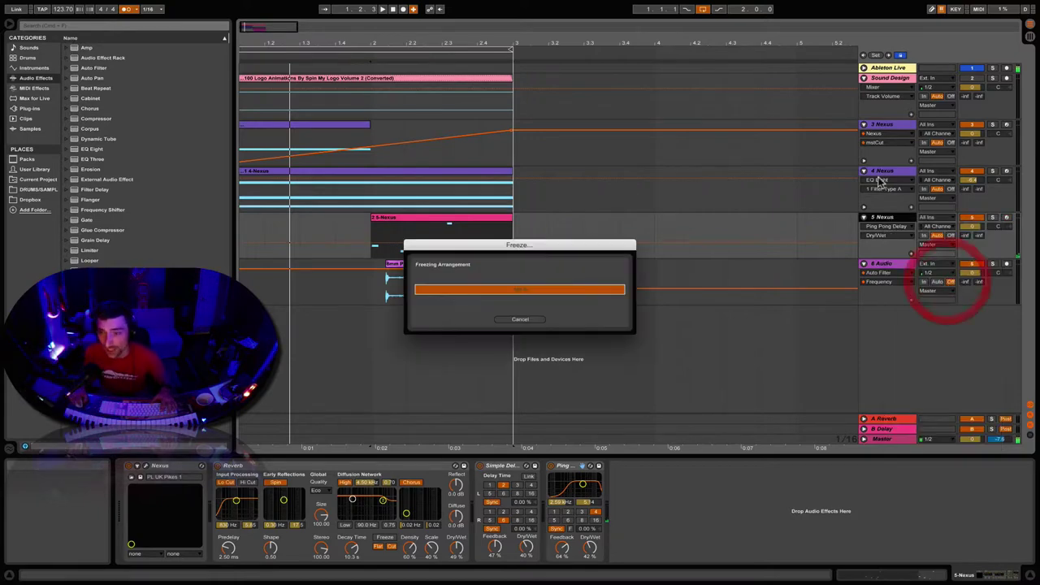
pyautogui.rightClick(892, 217)
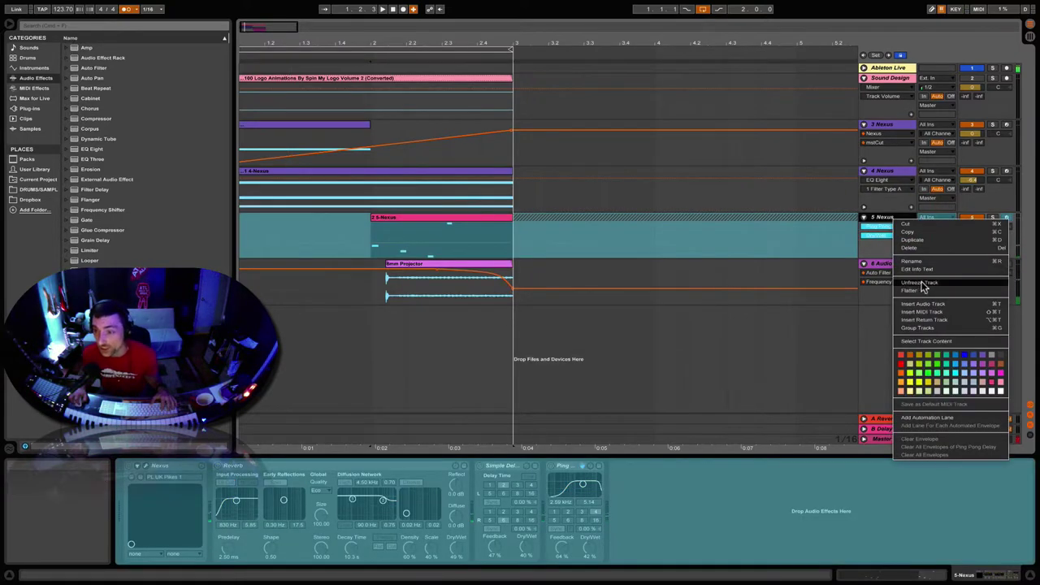
pyautogui.click(910, 290)
# Step: Play the flattened Nexus audio from 2.1.1 to hear its effects tail
pyautogui.moveTo(594, 44); pyautogui.dragTo(594, 9)
pyautogui.click(269, 237)
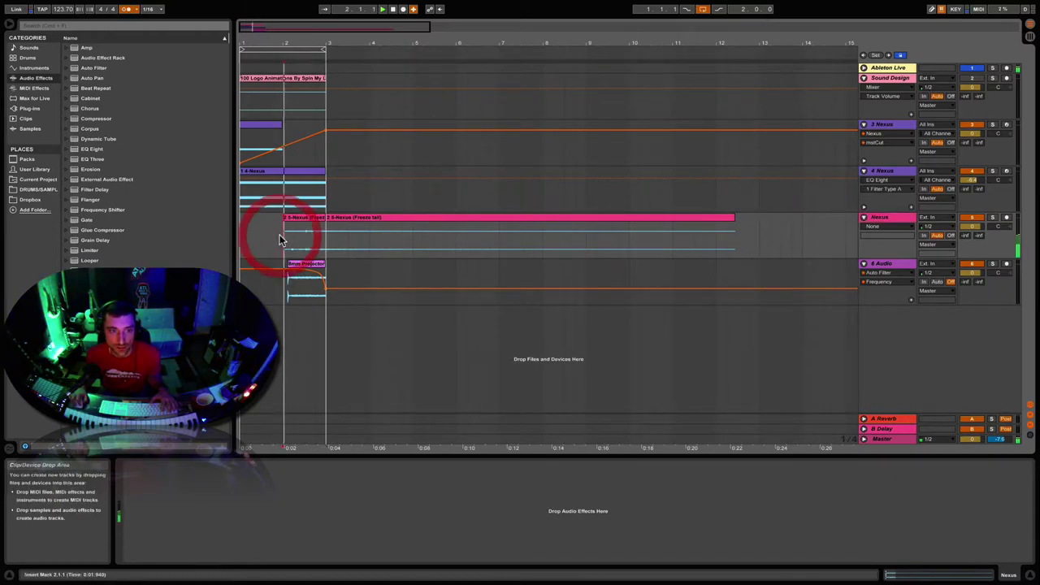
pyautogui.press('space')
# Step: Add a Compressor and a Reverb to the flattened Nexus track, with the Reverb's dry/wet at 67%
pyautogui.click(102, 120)
pyautogui.doubleClick(102, 121)
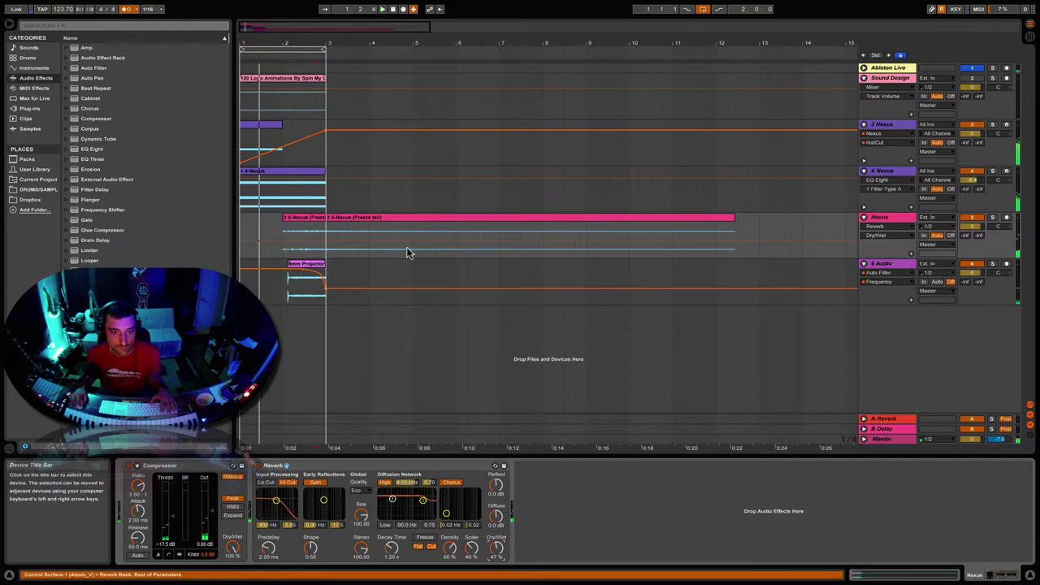
pyautogui.moveTo(495, 548); pyautogui.dragTo(495, 518)
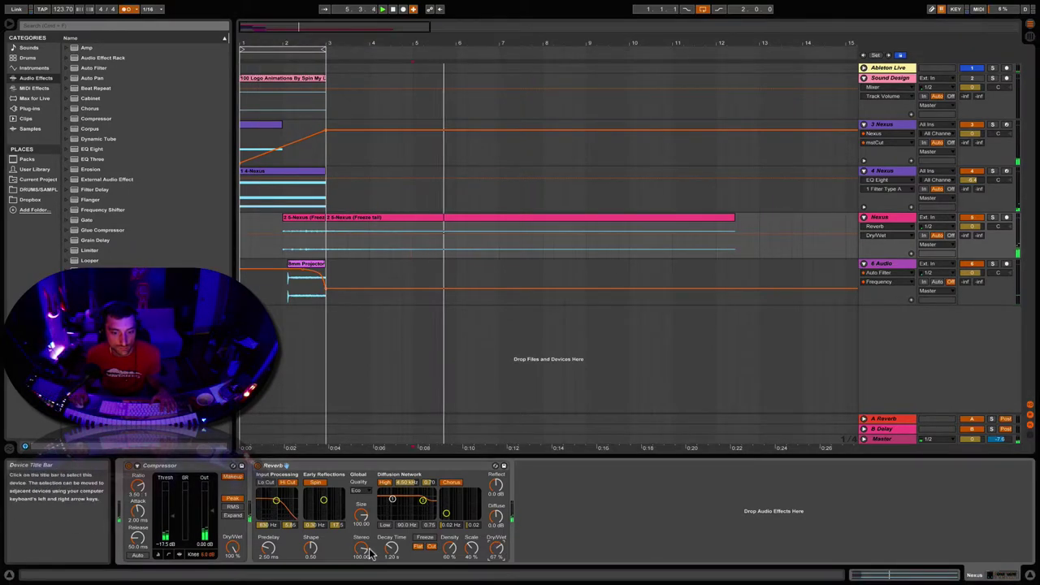
# Step: Raise the Reverb's decay time to 24.3 s and turn off its input high cut
pyautogui.moveTo(391, 548); pyautogui.dragTo(391, 479)
pyautogui.click(288, 482)
pyautogui.press('space')
pyautogui.press('space')
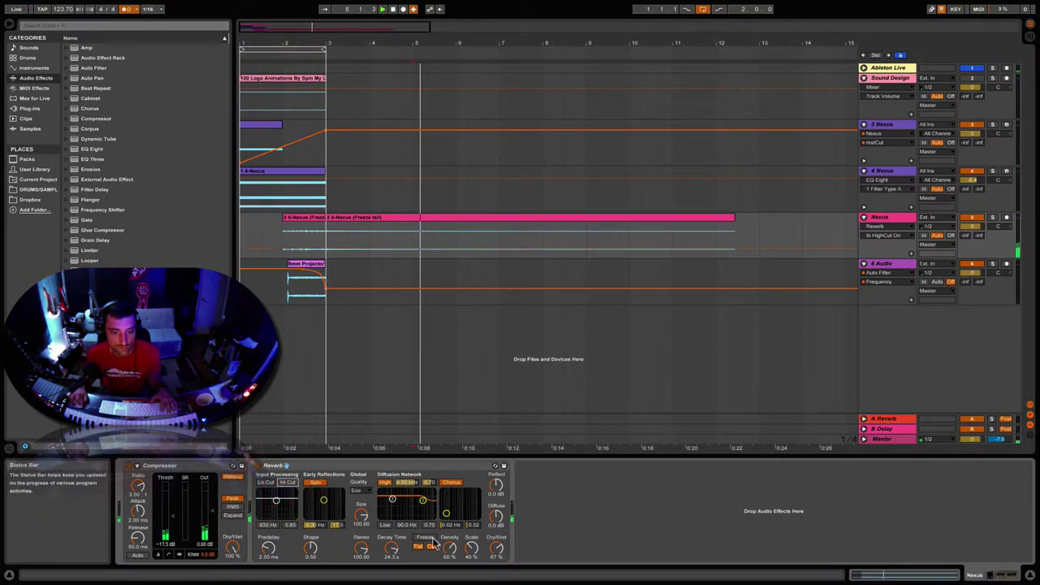
# Step: Set the Reverb's decay time to 18.5 s and freeze its tail while playing the Nexus audio from 2.1.1
pyautogui.click(425, 538)
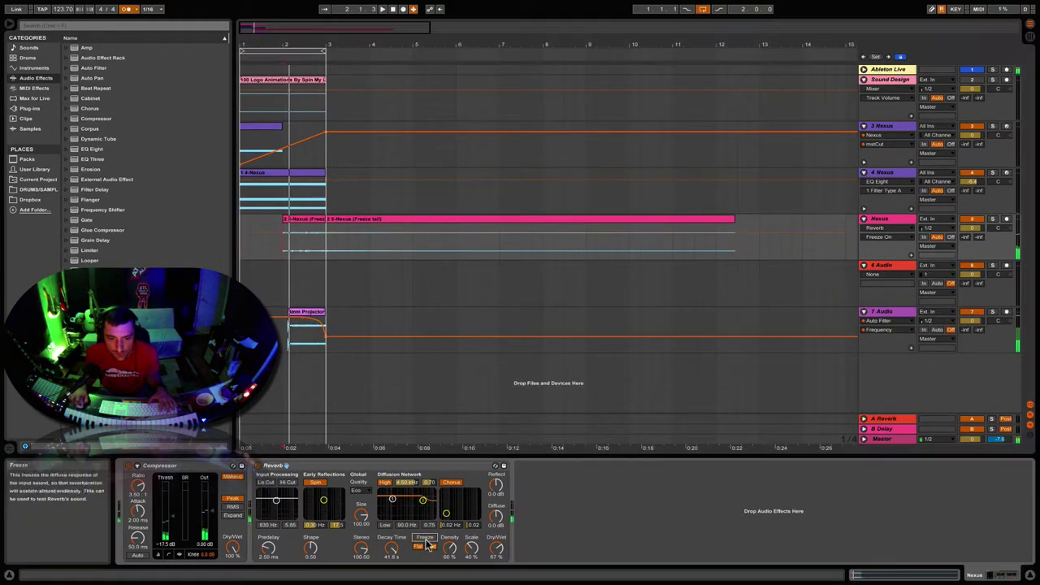
pyautogui.click(425, 538)
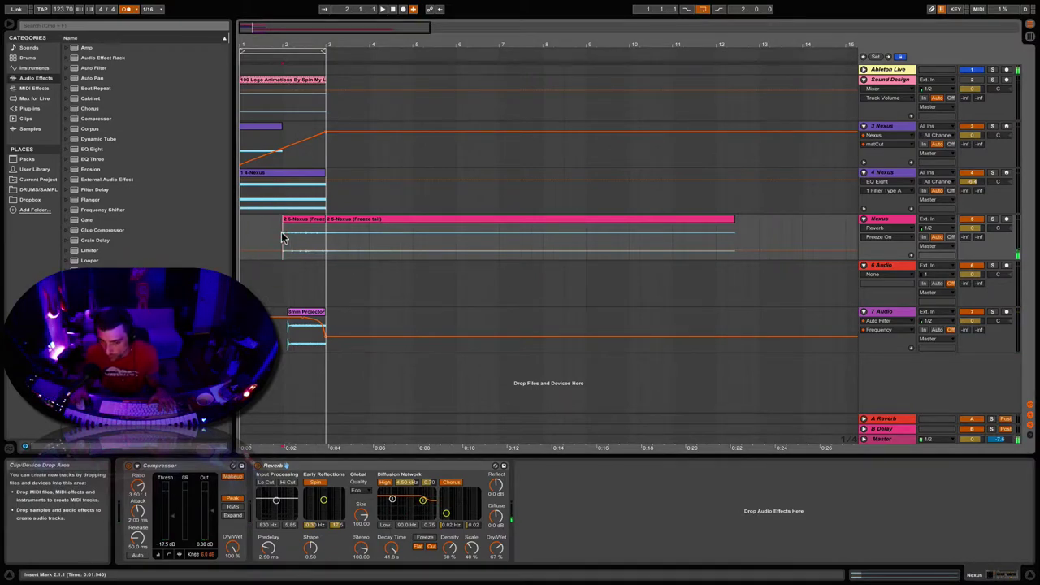
pyautogui.click(393, 549)
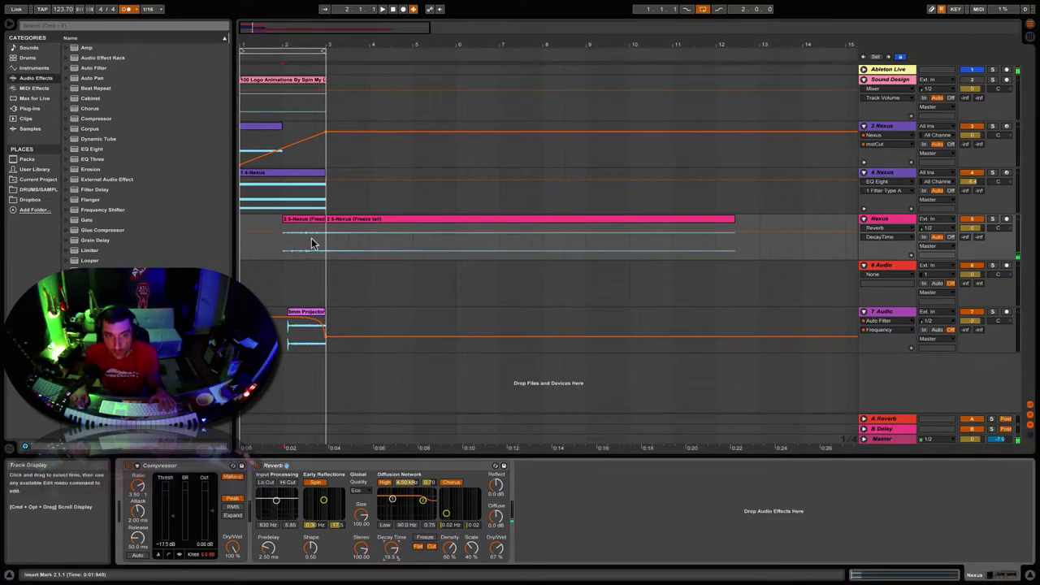
pyautogui.click(284, 244)
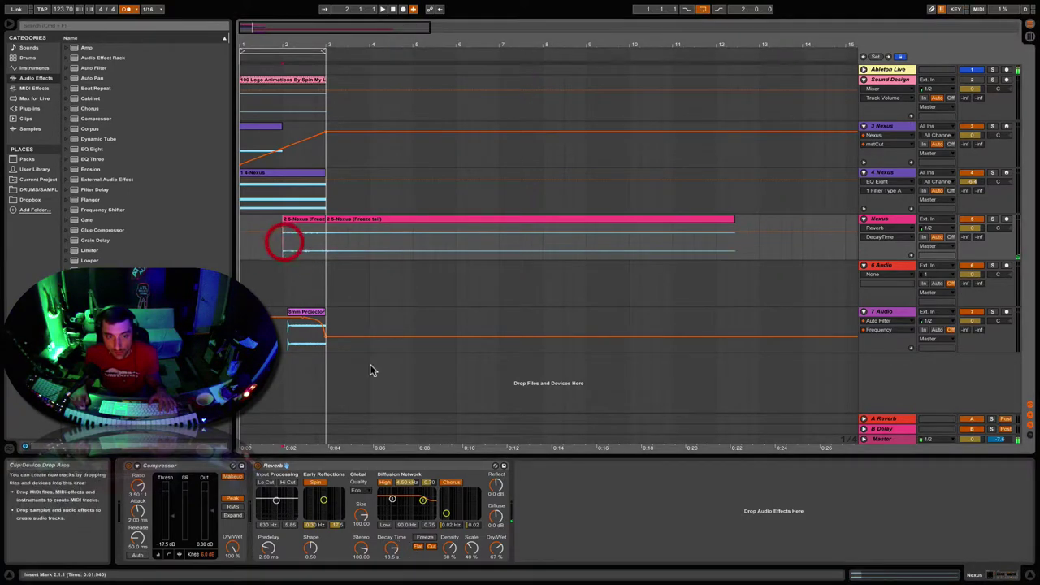
pyautogui.click(429, 539)
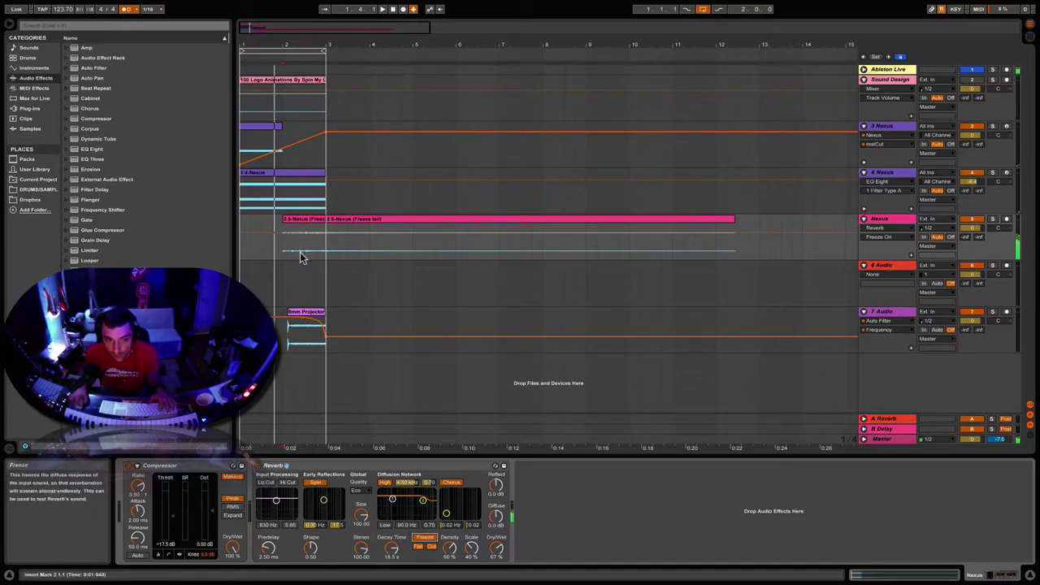
# Step: Set the 6 Audio track's input to Resampling, then arm it and record the frozen reverb tail from 13.2.1
pyautogui.click(520, 307)
pyautogui.click(769, 279)
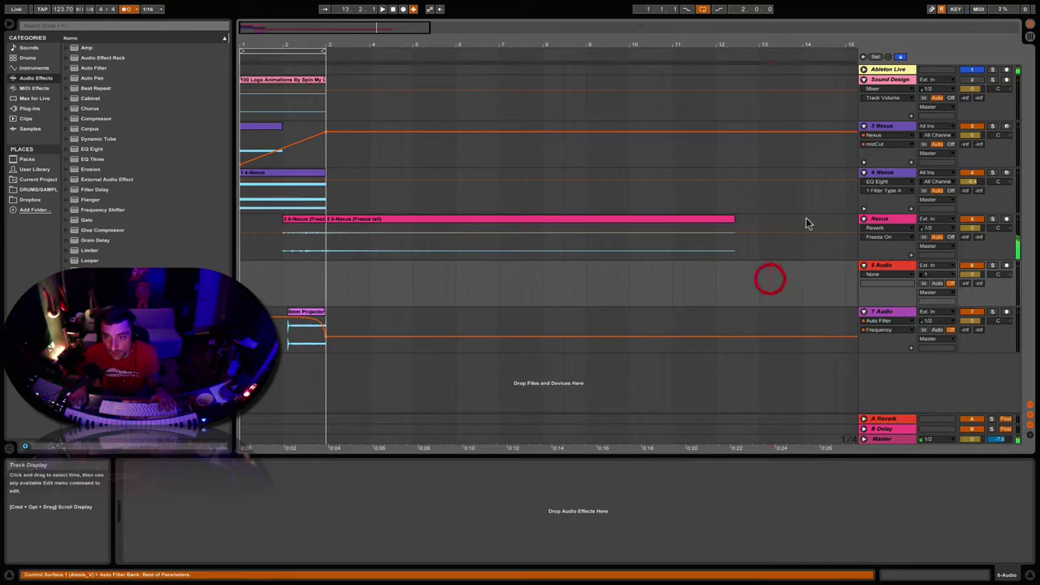
pyautogui.click(927, 266)
pyautogui.click(934, 291)
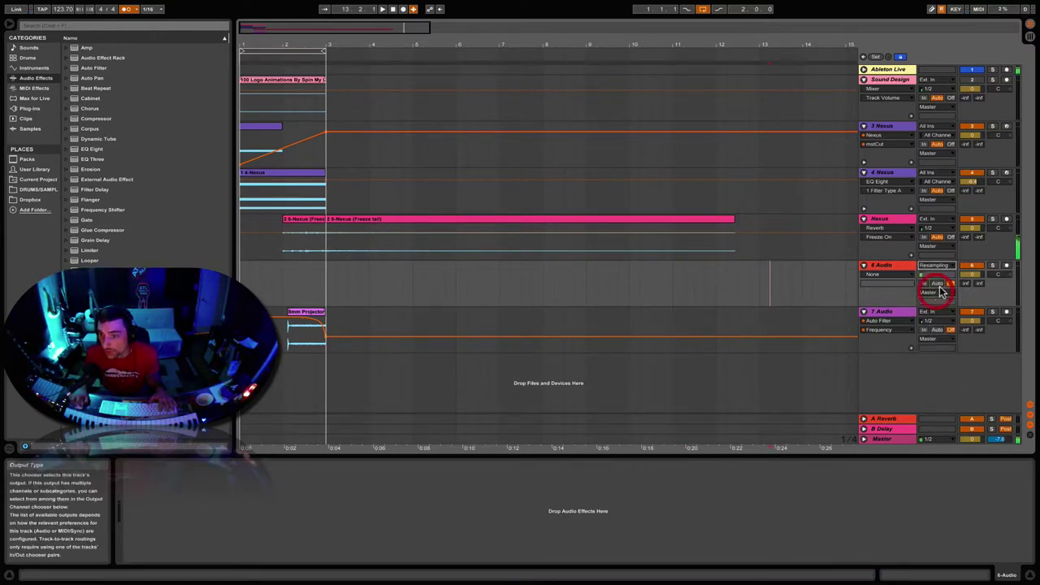
pyautogui.click(1006, 265)
pyautogui.click(403, 9)
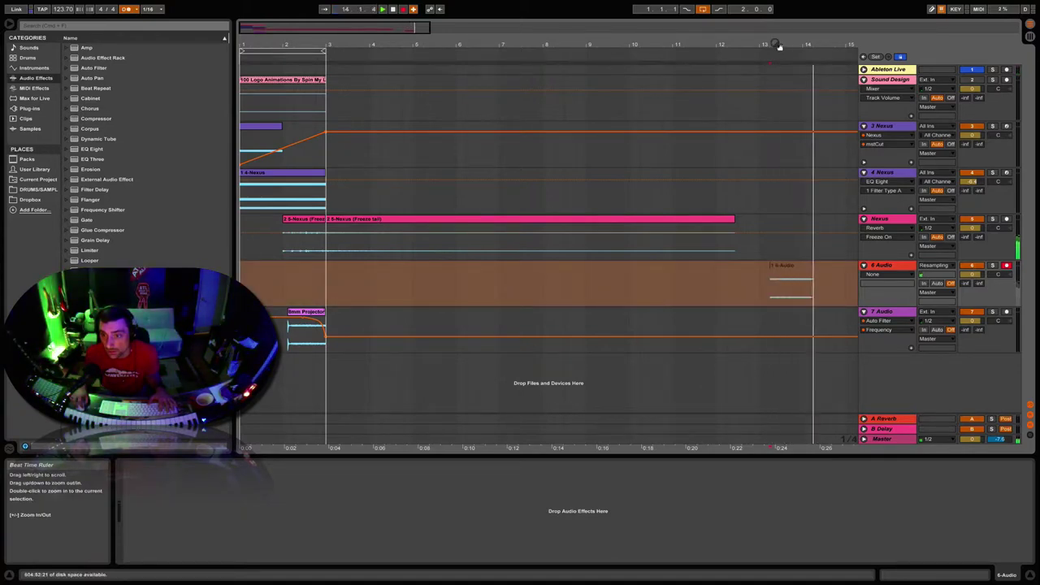
pyautogui.moveTo(778, 46); pyautogui.dragTo(778, 24)
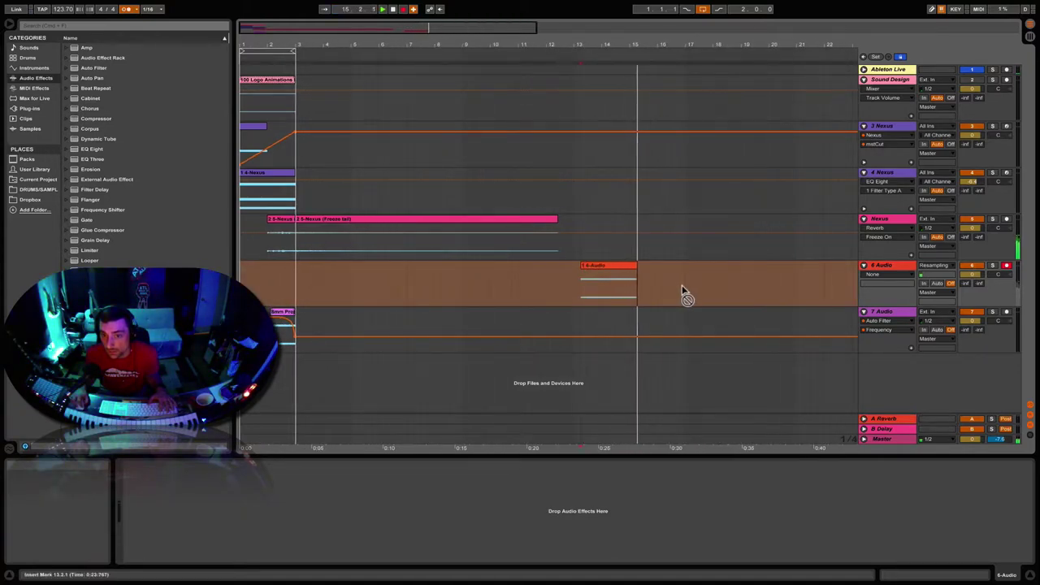
pyautogui.press('space')
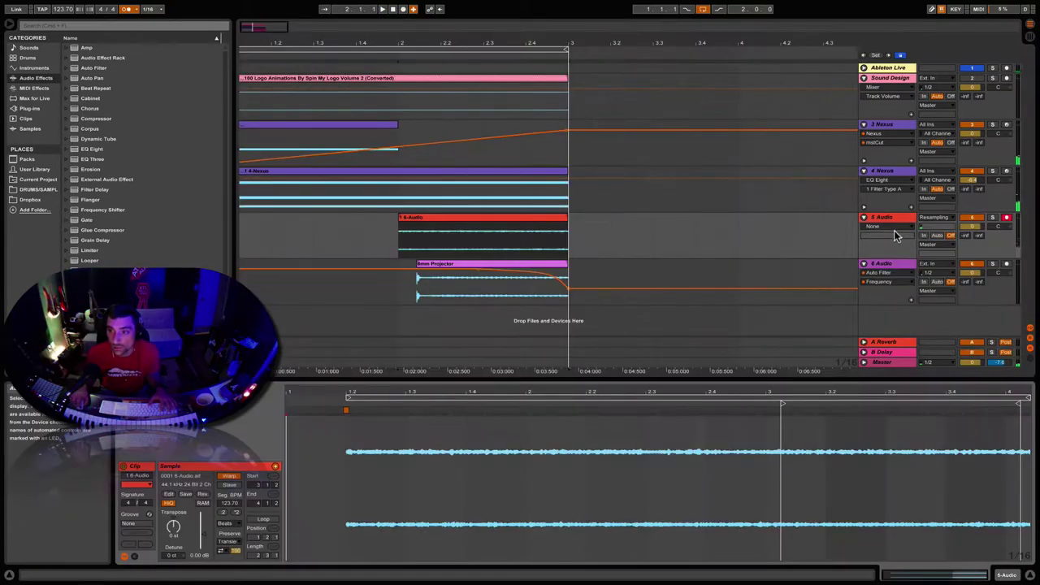
# Step: Show the fades on the 5 Audio track, add a fade-in ending just before 2.2 to its clip, and play it back
pyautogui.click(892, 227)
pyautogui.click(893, 242)
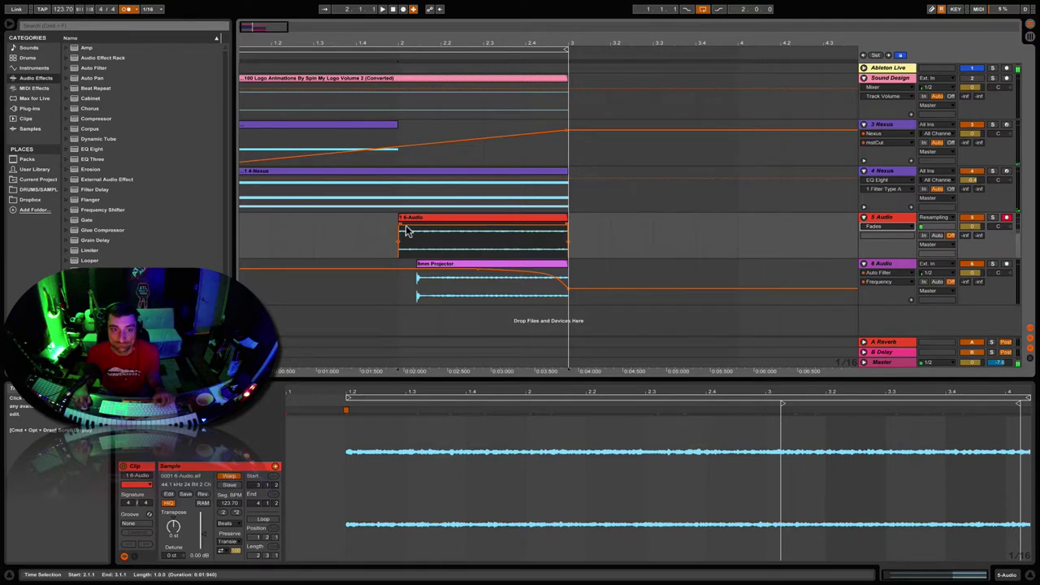
pyautogui.moveTo(407, 231); pyautogui.dragTo(417, 228)
pyautogui.press('space')
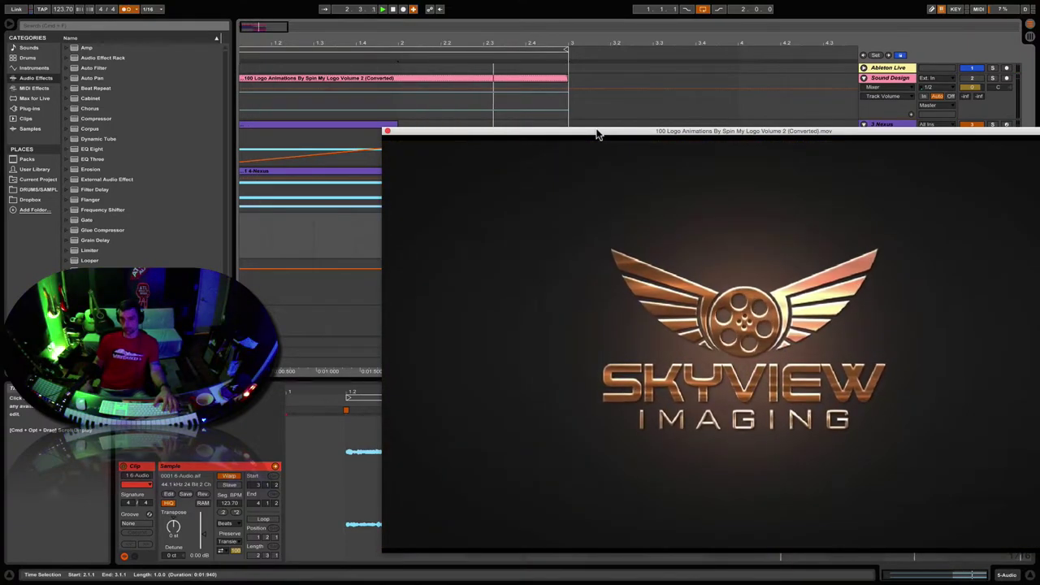
pyautogui.press('space')
# Step: Cut the opening click off the 8mm Projector clip at 2.1.3 and move the remaining audio back to the clip's original start
pyautogui.click(430, 269)
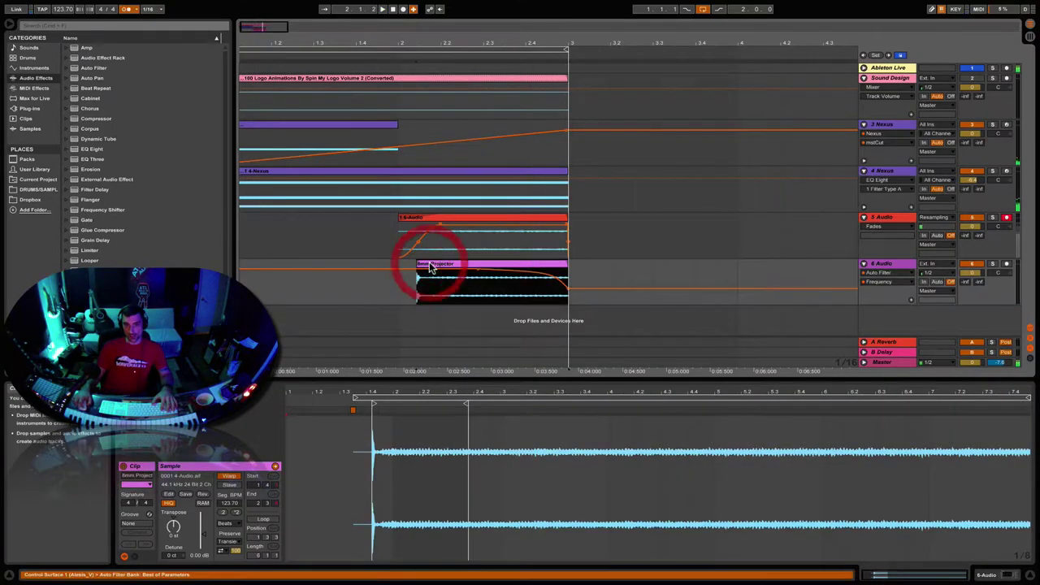
pyautogui.click(411, 284)
pyautogui.scroll(5, 410, 284)
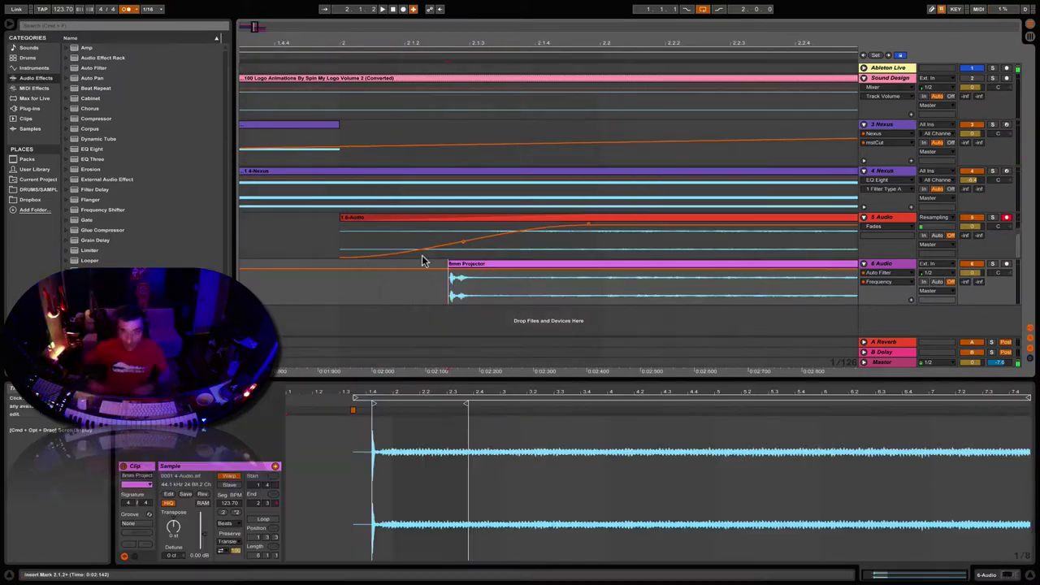
pyautogui.click(470, 278)
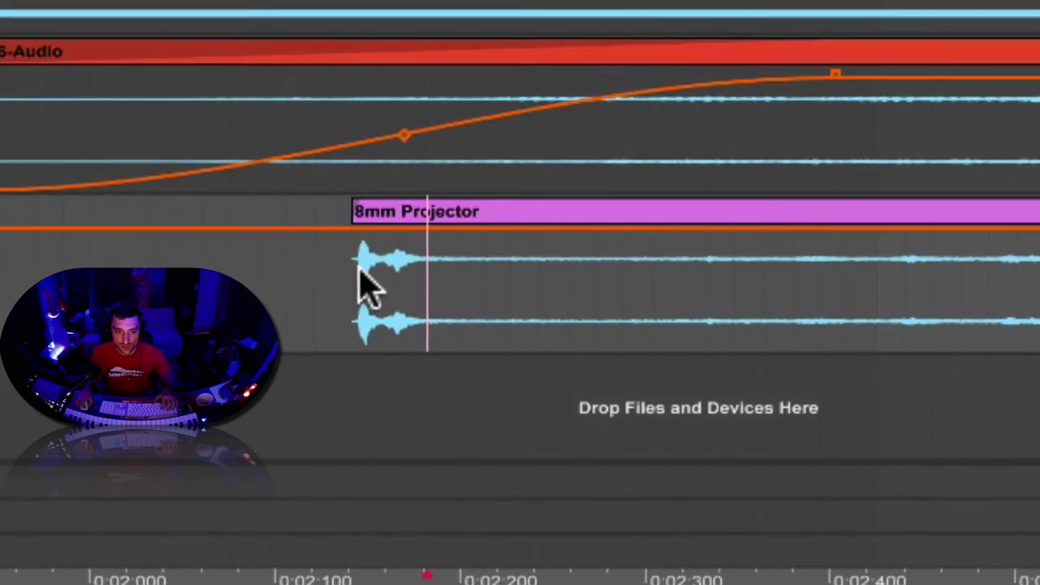
pyautogui.click(415, 277)
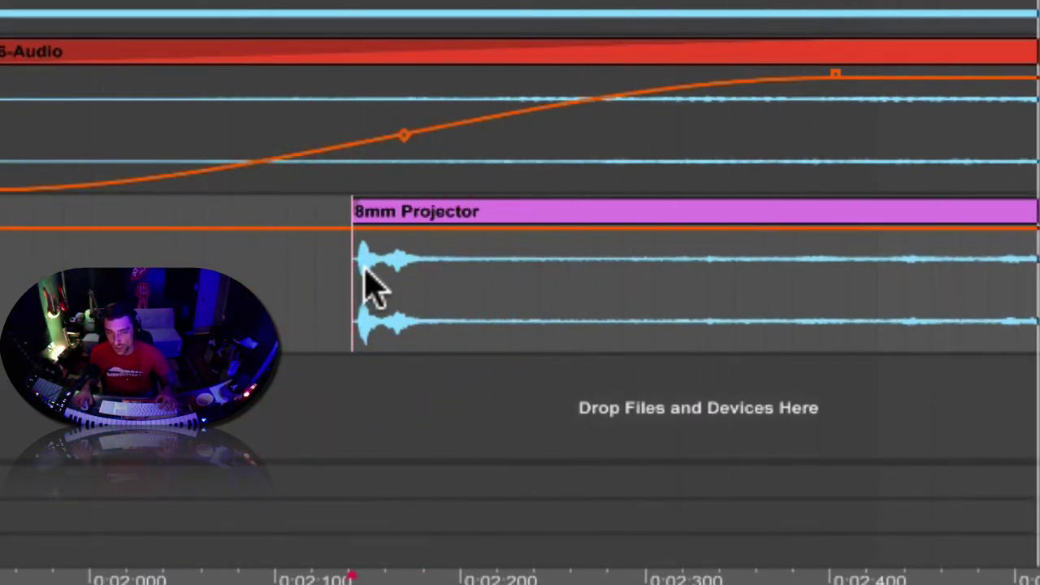
pyautogui.click(427, 268)
pyautogui.press('super+e')
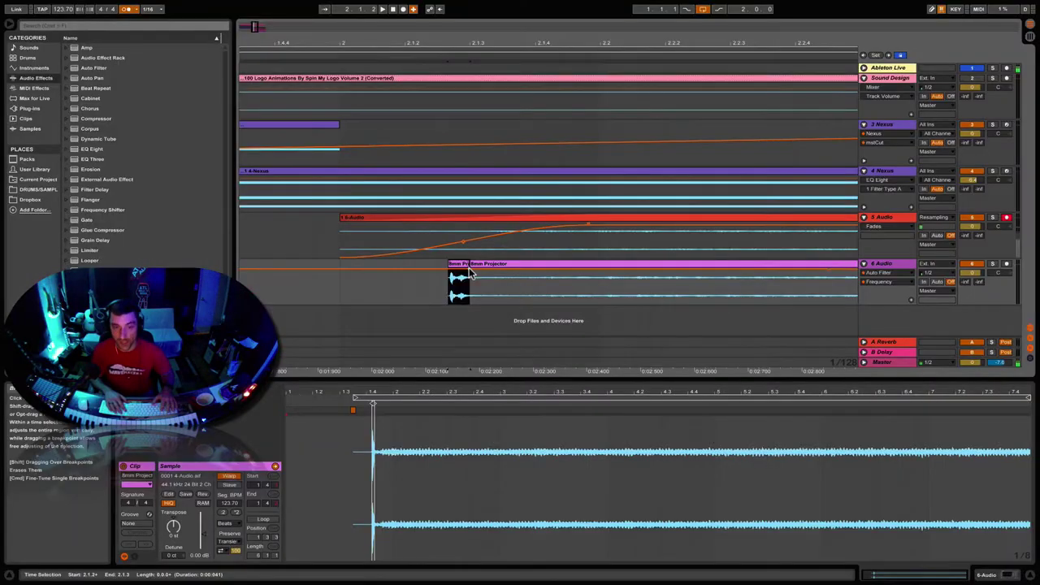
pyautogui.moveTo(502, 265); pyautogui.dragTo(477, 268)
# Step: Add a fade-in to the trimmed 8mm Projector clip and play the arrangement from 1.1.1 with the video
pyautogui.click(438, 276)
pyautogui.press('space')
pyautogui.click(307, 287)
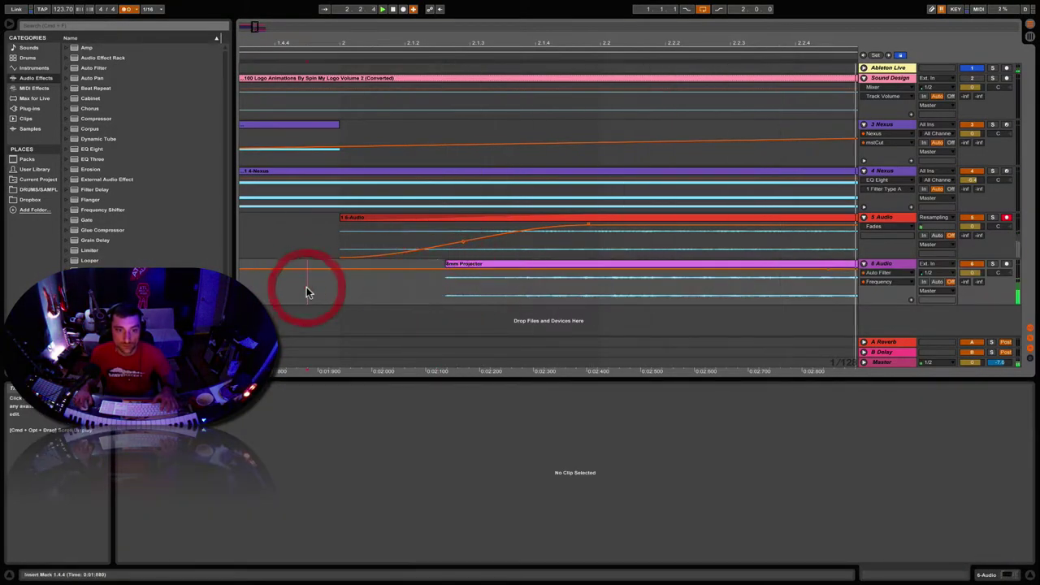
pyautogui.doubleClick(338, 80)
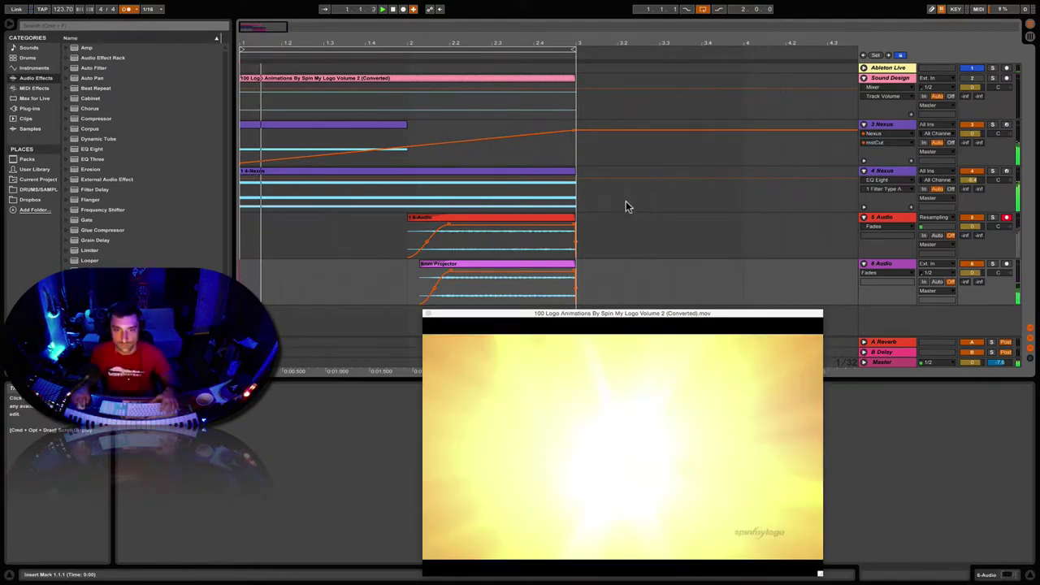
# Step: Transpose the resampled clip on the 5 Audio track to -23 st and set its warp mode to Complex
pyautogui.click(571, 228)
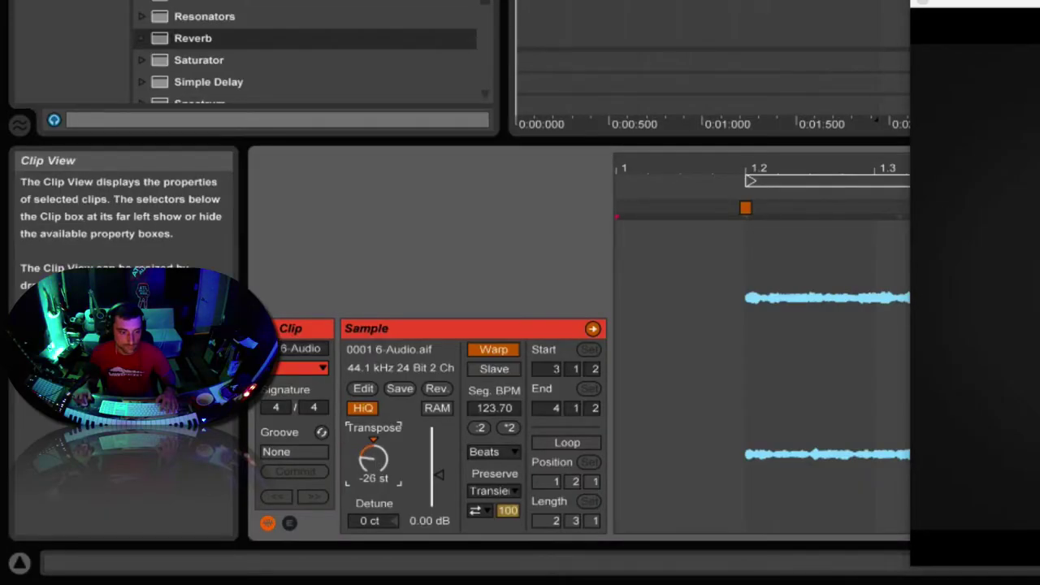
pyautogui.click(479, 453)
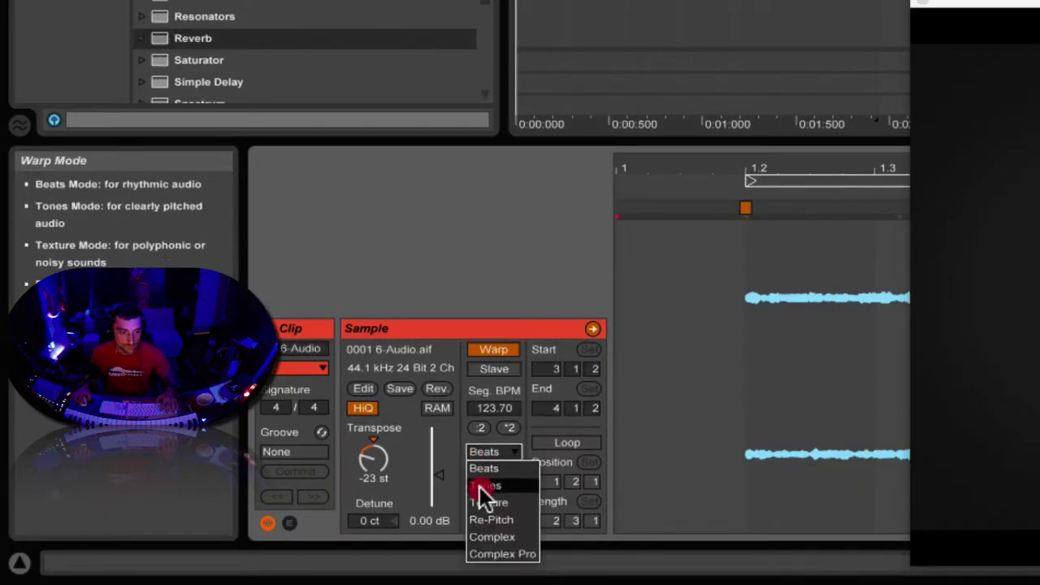
pyautogui.click(505, 536)
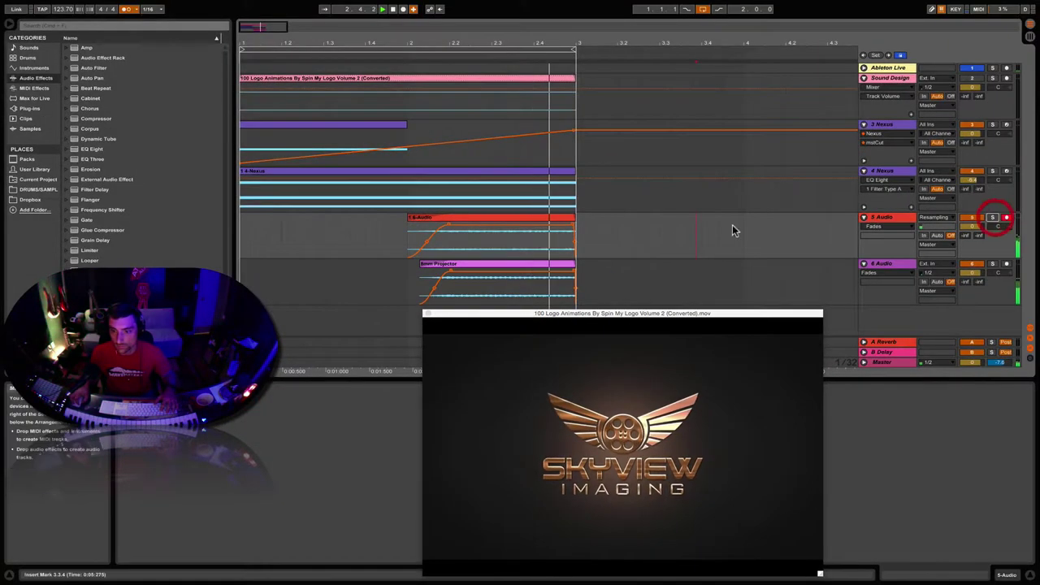
# Step: Play the arrangement from the start against the video and disarm the 5 Audio track
pyautogui.click(382, 9)
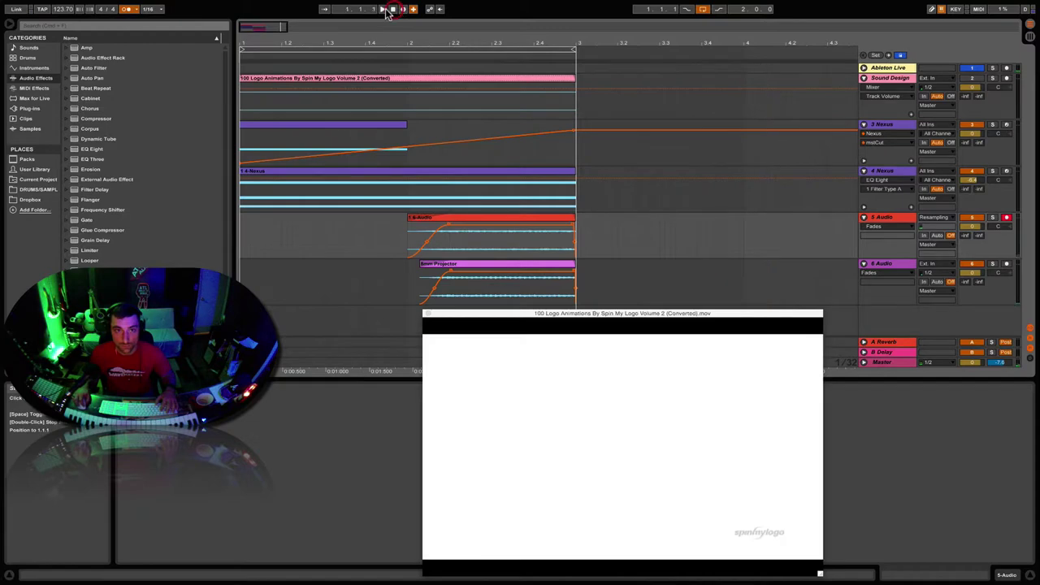
pyautogui.click(632, 238)
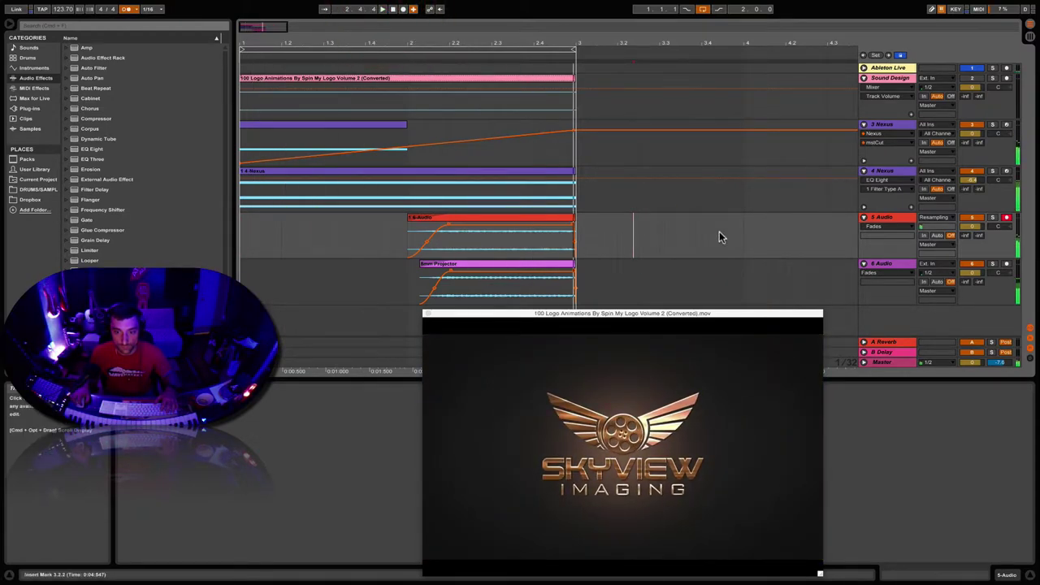
pyautogui.click(407, 230)
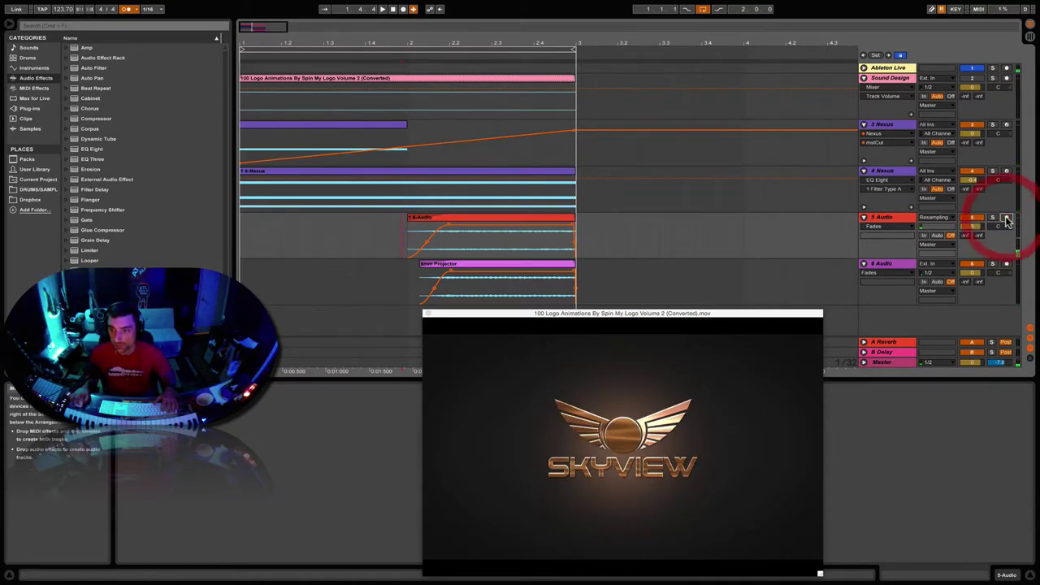
pyautogui.click(409, 235)
# Step: Set the 5 Audio clip's transpose to -24 st and play the arrangement from the start
pyautogui.click(460, 220)
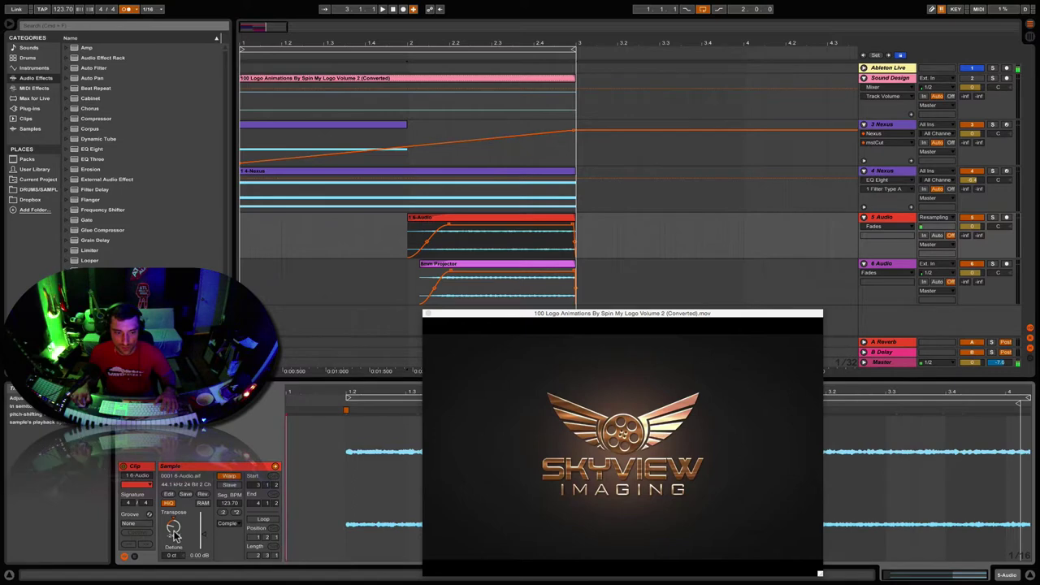
pyautogui.moveTo(341, 45); pyautogui.dragTo(342, 42)
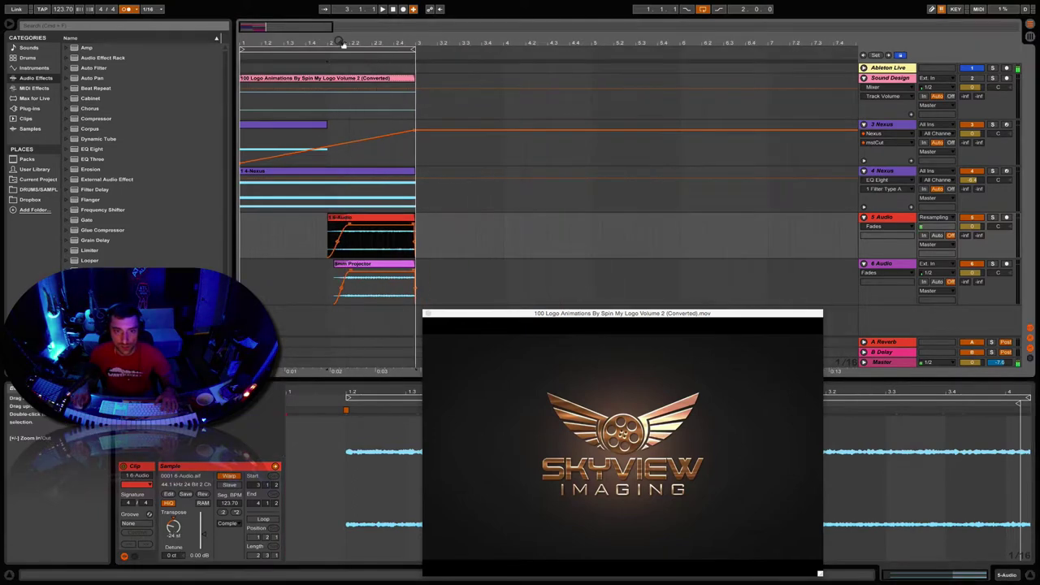
pyautogui.click(394, 10)
pyautogui.click(383, 10)
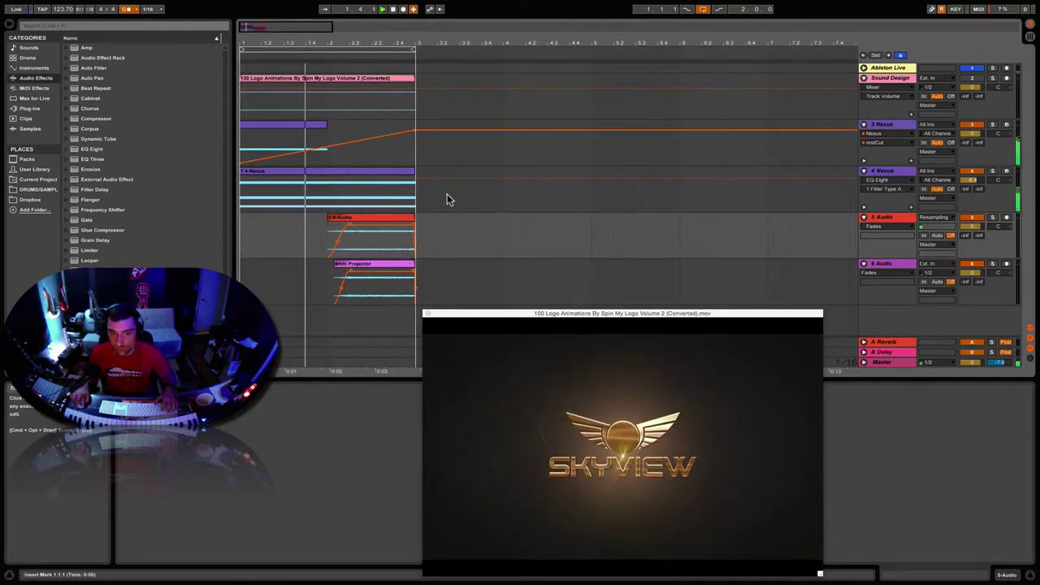
# Step: Listen to the 5 Audio track soloed, unsolo it, and replay the full arrangement with the video
pyautogui.click(992, 218)
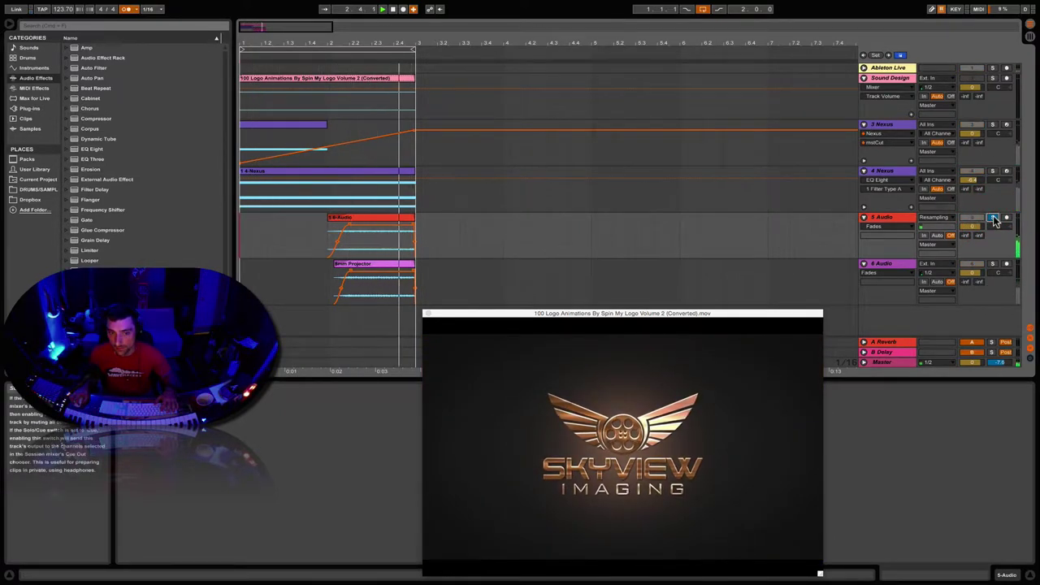
pyautogui.click(992, 218)
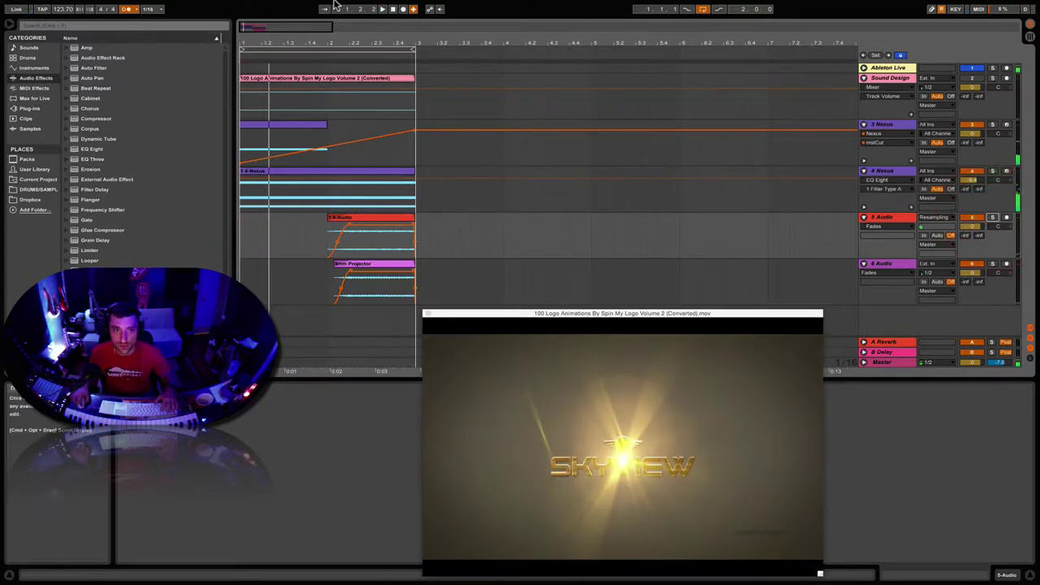
pyautogui.click(383, 9)
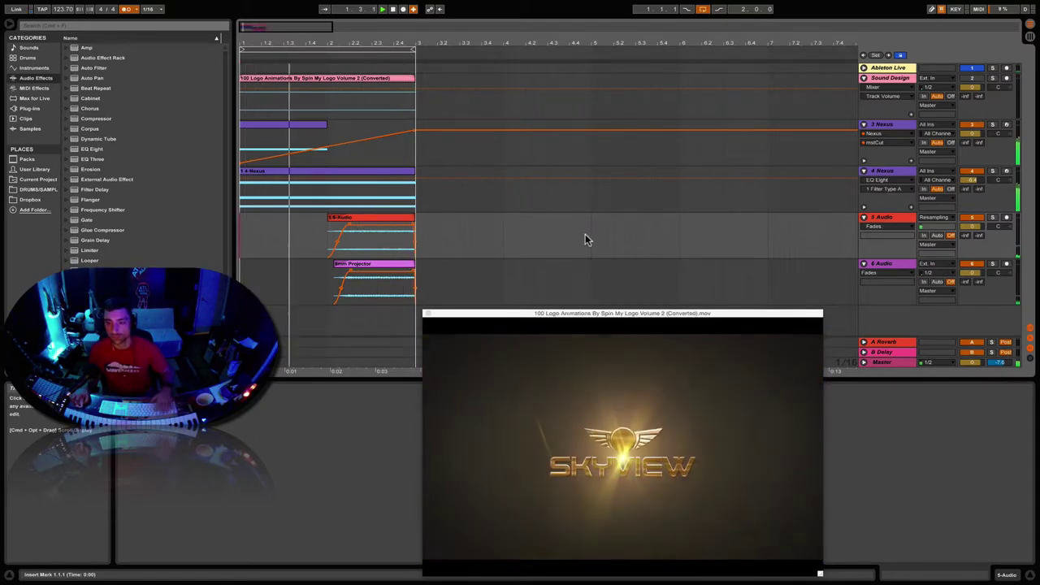
pyautogui.press('space')
# Step: Rename the 5 Audio track as mid Sparkle and the 6 Audio track as 8mm
pyautogui.press('Tab')
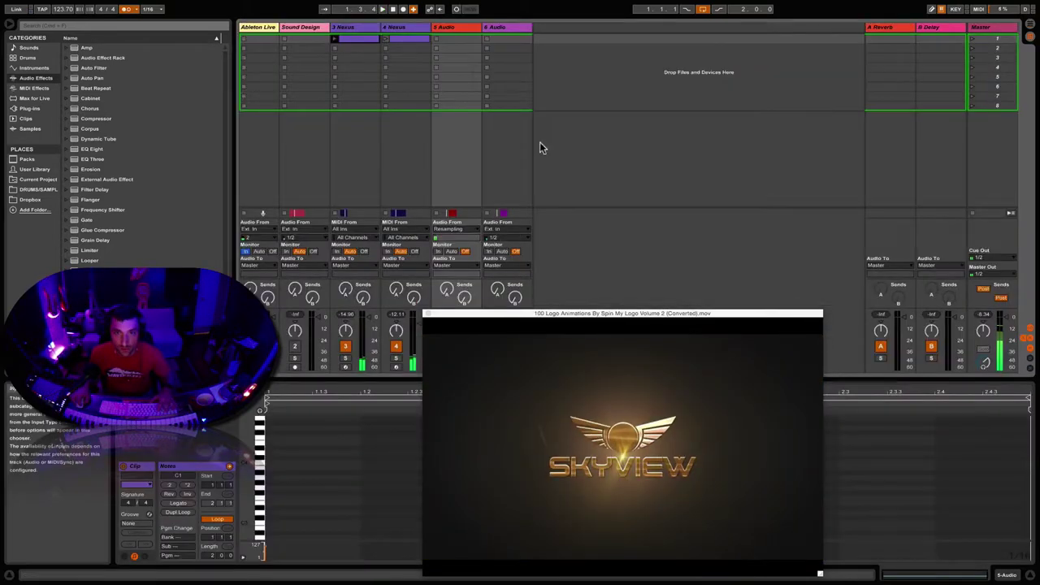
pyautogui.moveTo(542, 314); pyautogui.dragTo(483, 313)
pyautogui.press('Tab')
pyautogui.click(884, 268)
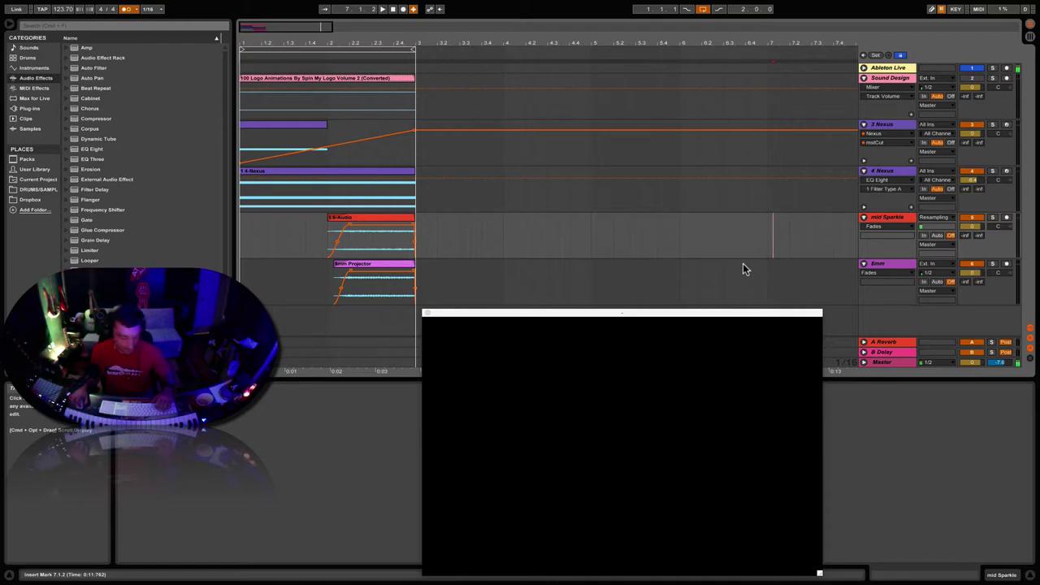
# Step: Show the Session View mixer and move the video window clear of the audio tracks' channel strips
pyautogui.press('Tab')
pyautogui.moveTo(541, 316); pyautogui.dragTo(701, 200)
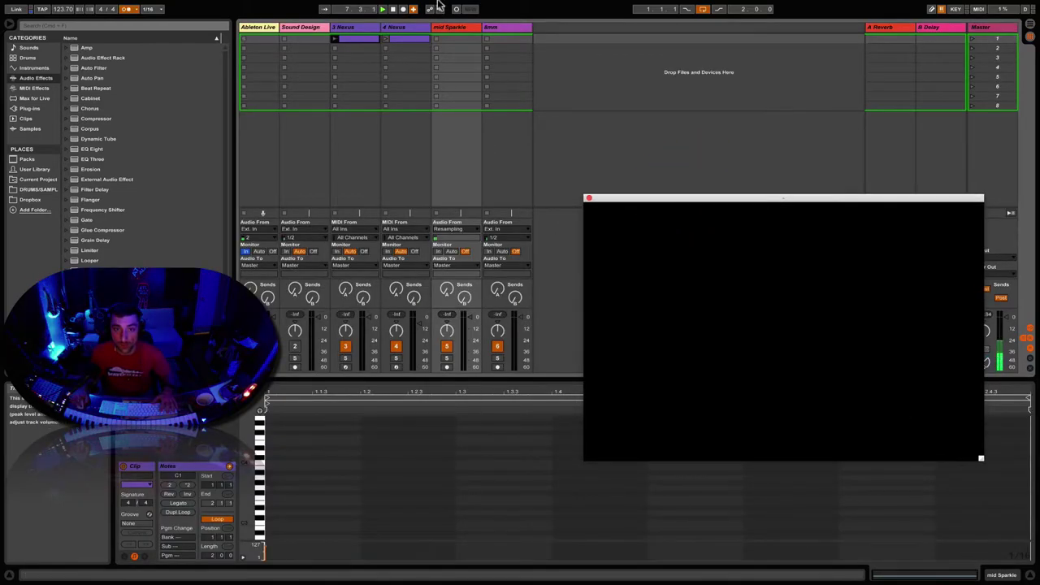
# Step: Play the animation while checking the mixer levels, and inspect the mid Sparkle track and its clip in the arrangement
pyautogui.click(383, 9)
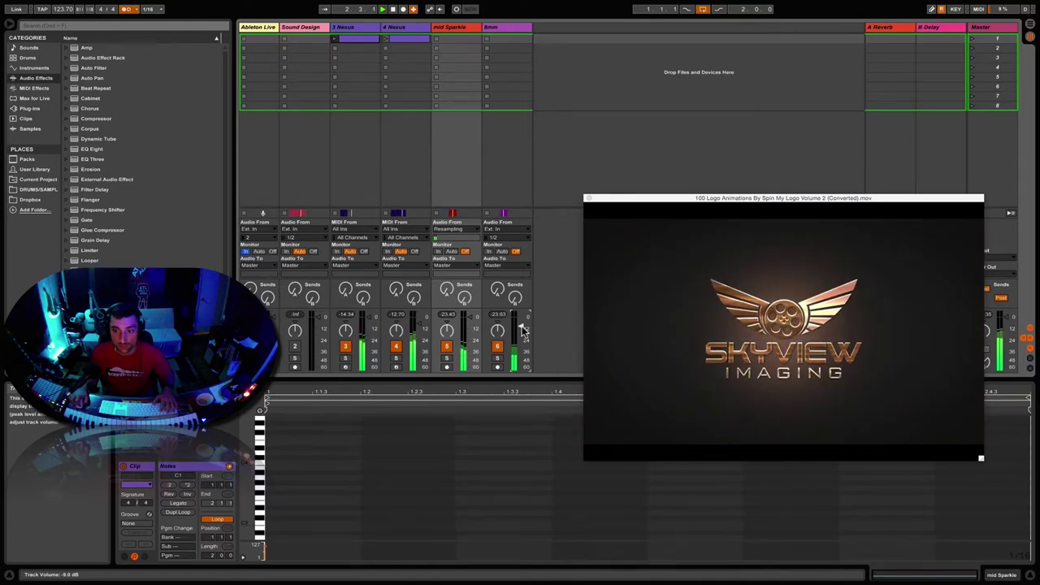
pyautogui.click(443, 27)
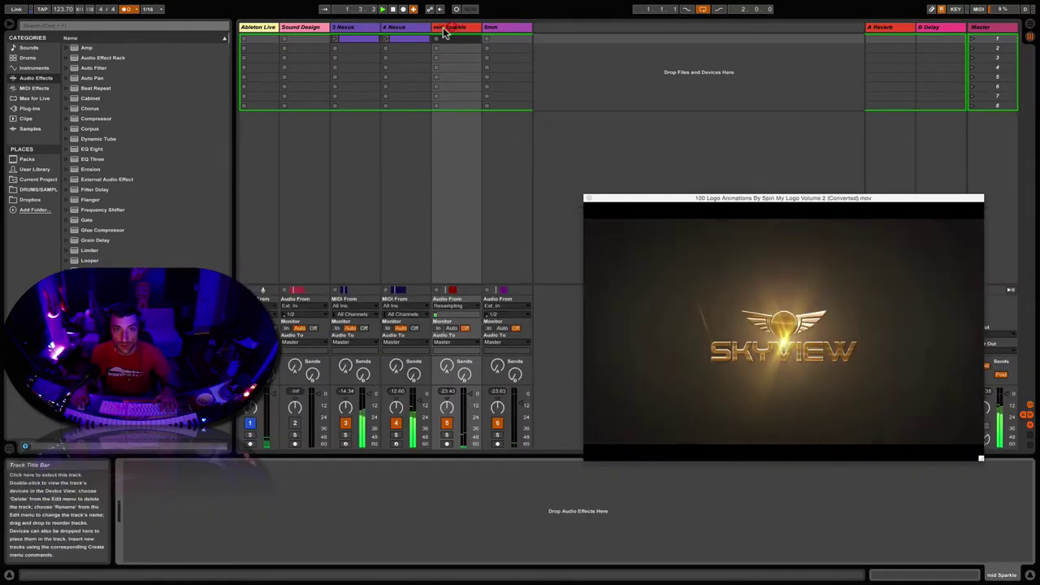
pyautogui.press('Tab')
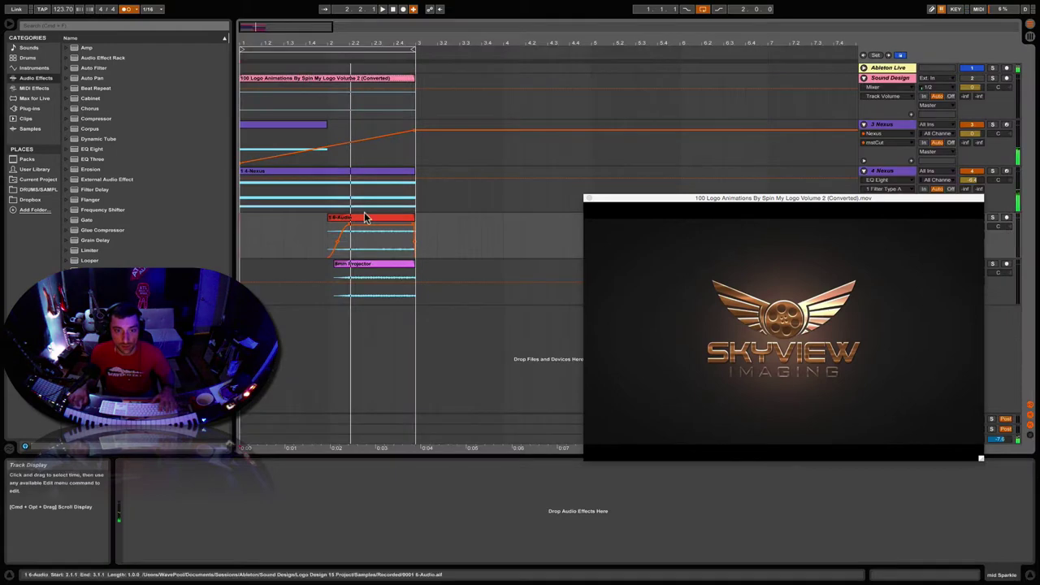
pyautogui.doubleClick(372, 219)
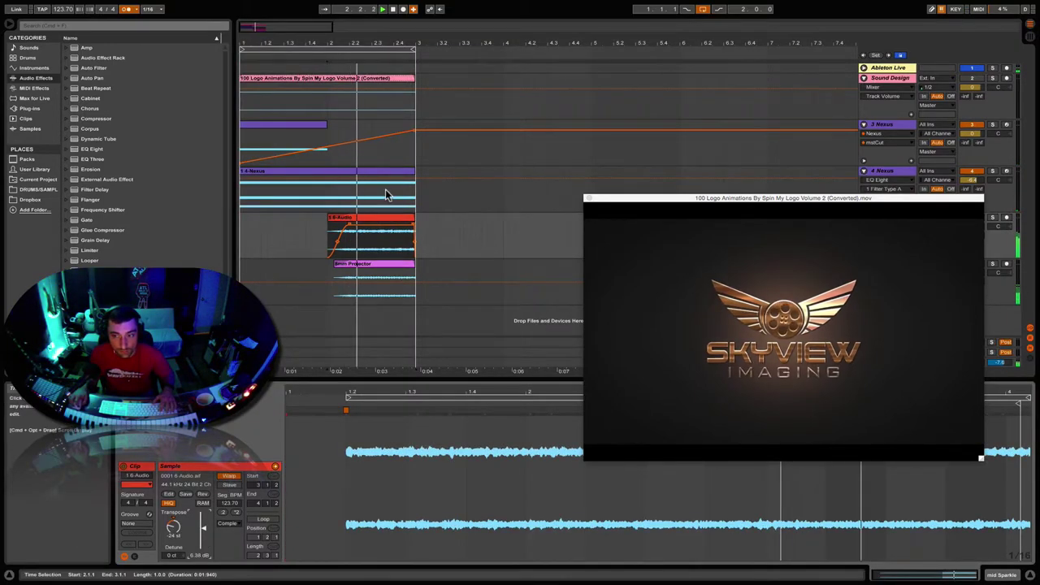
pyautogui.press('Tab')
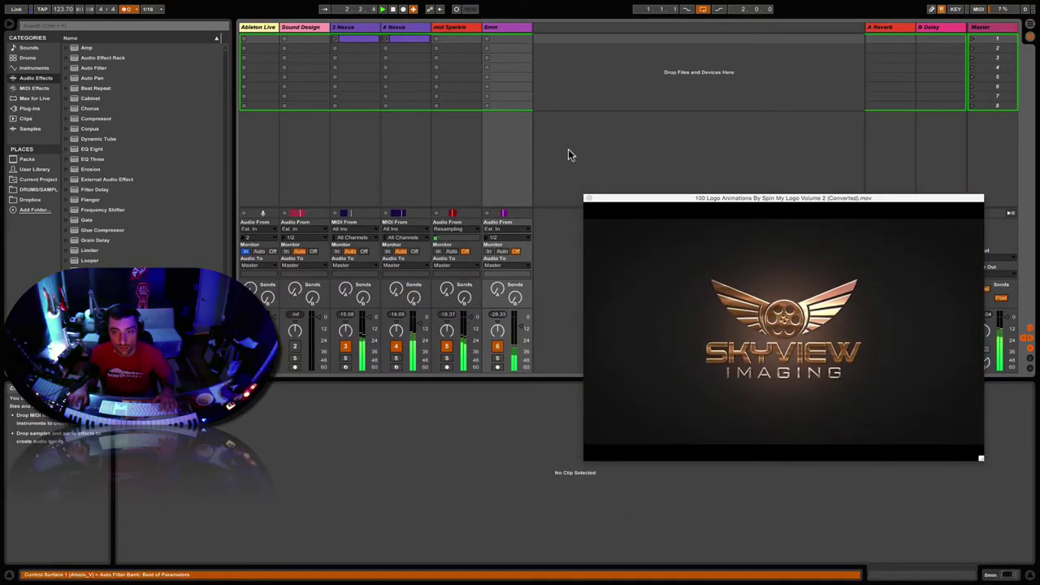
# Step: Move the video window below the tracks, show the fades on the mid Sparkle track and smooth the fade-out at its clip's end
pyautogui.press('Tab')
pyautogui.moveTo(650, 197); pyautogui.dragTo(530, 340)
pyautogui.click(885, 228)
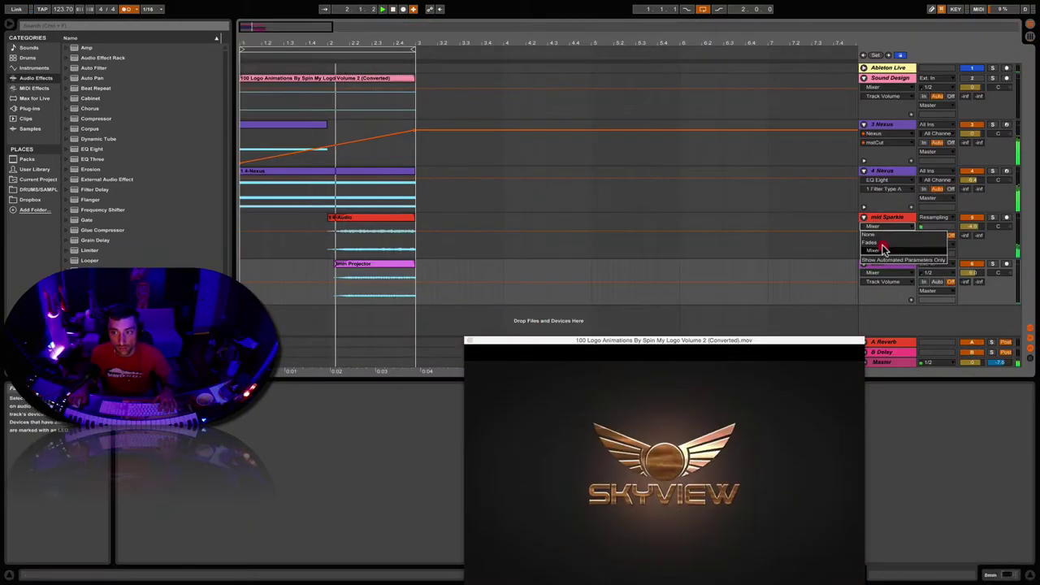
pyautogui.click(883, 247)
pyautogui.click(444, 229)
pyautogui.moveTo(414, 225)
pyautogui.mouseDown()
pyautogui.moveTo(389, 224)
pyautogui.moveTo(409, 239)
pyautogui.mouseUp()
pyautogui.click(492, 232)
pyautogui.click(429, 238)
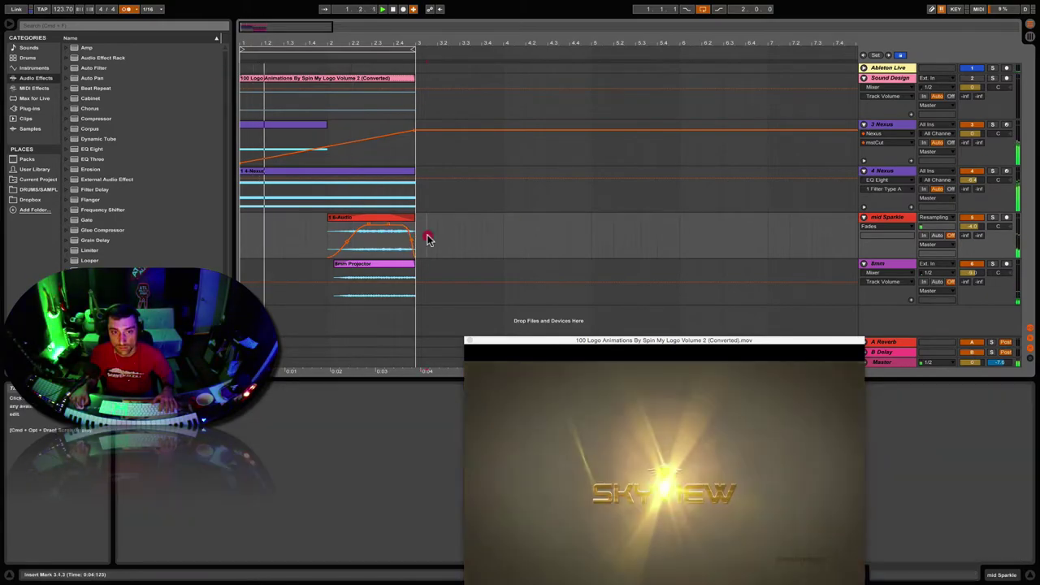
# Step: Enlarge the video window over the arrangement and watch the logo animation with the full mix
pyautogui.press('-')
pyautogui.moveTo(550, 340); pyautogui.dragTo(320, 27)
pyautogui.moveTo(631, 286); pyautogui.dragTo(930, 496)
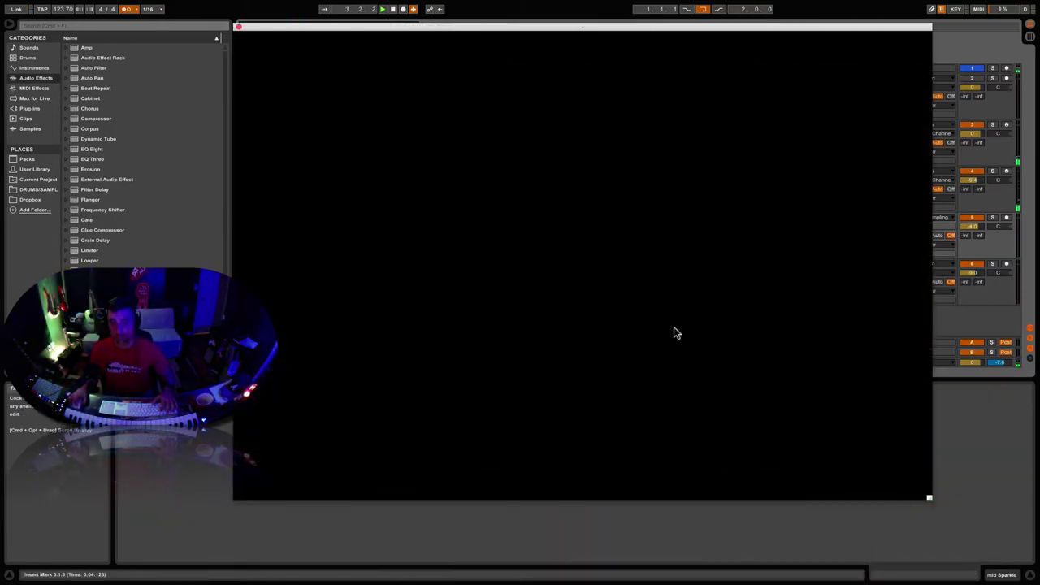
pyautogui.moveTo(247, 27); pyautogui.dragTo(259, 31)
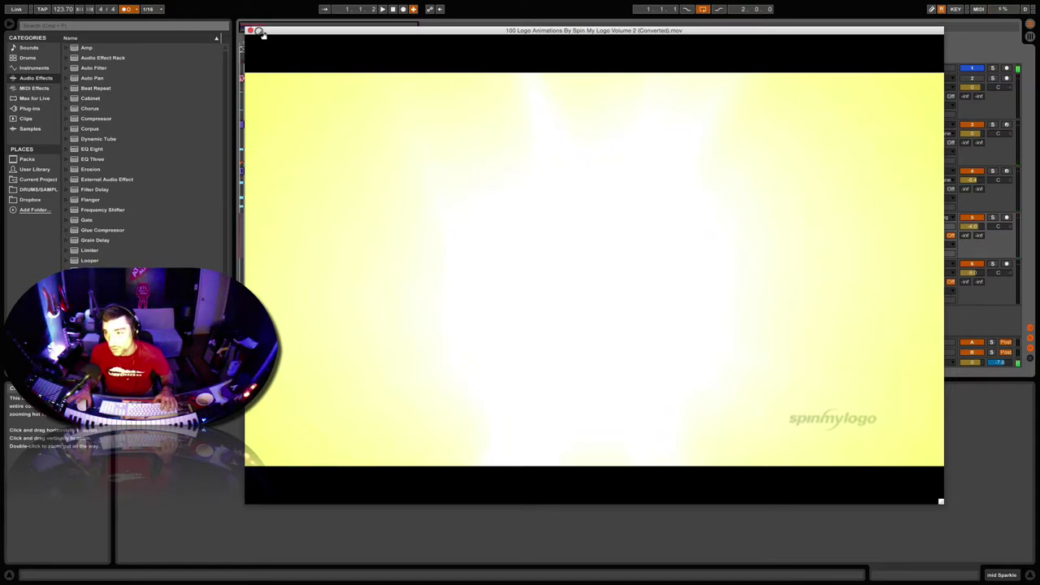
# Step: Lower the enlarged video window to review the arranged tracks, then place it back over the arrangement and replay the animation
pyautogui.moveTo(259, 31); pyautogui.dragTo(311, 329)
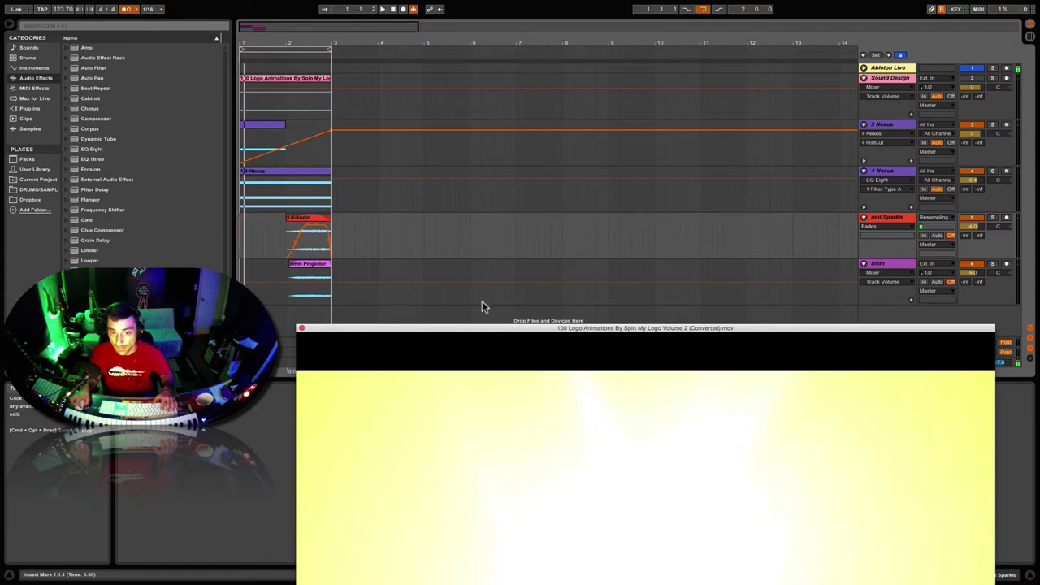
pyautogui.moveTo(483, 328); pyautogui.dragTo(476, 314)
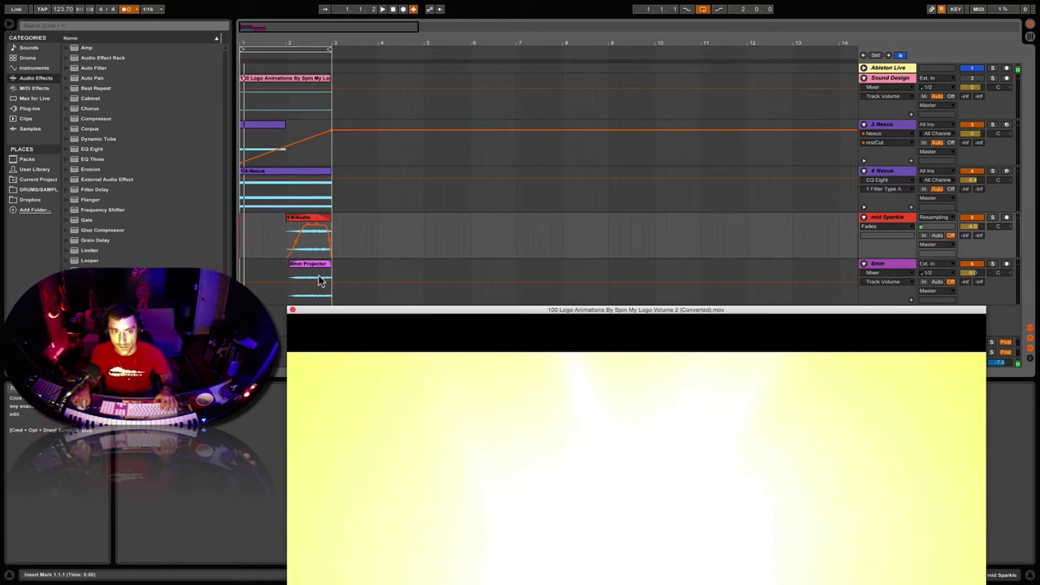
pyautogui.moveTo(363, 316); pyautogui.dragTo(315, 73)
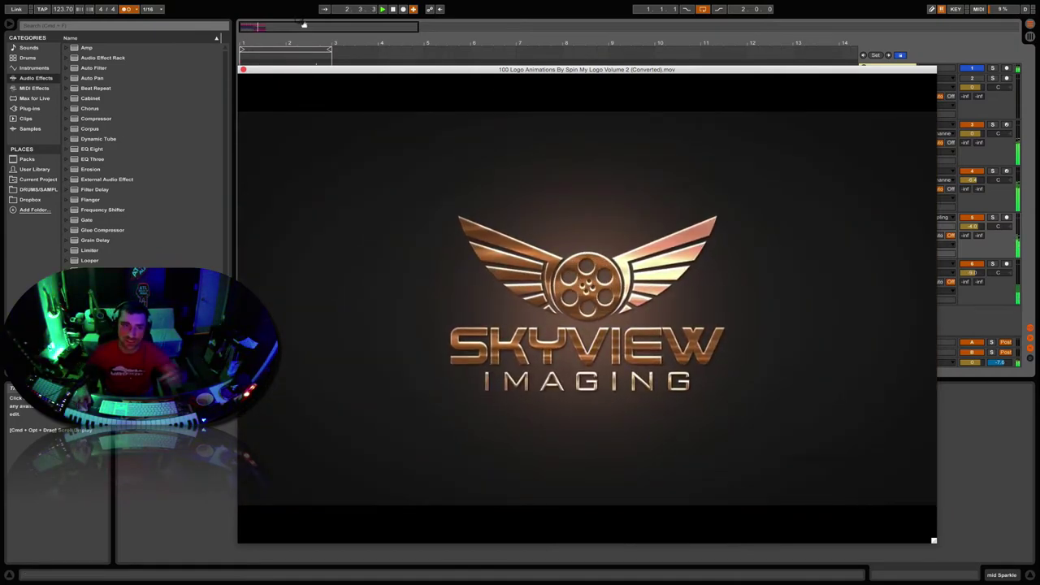
pyautogui.click(128, 9)
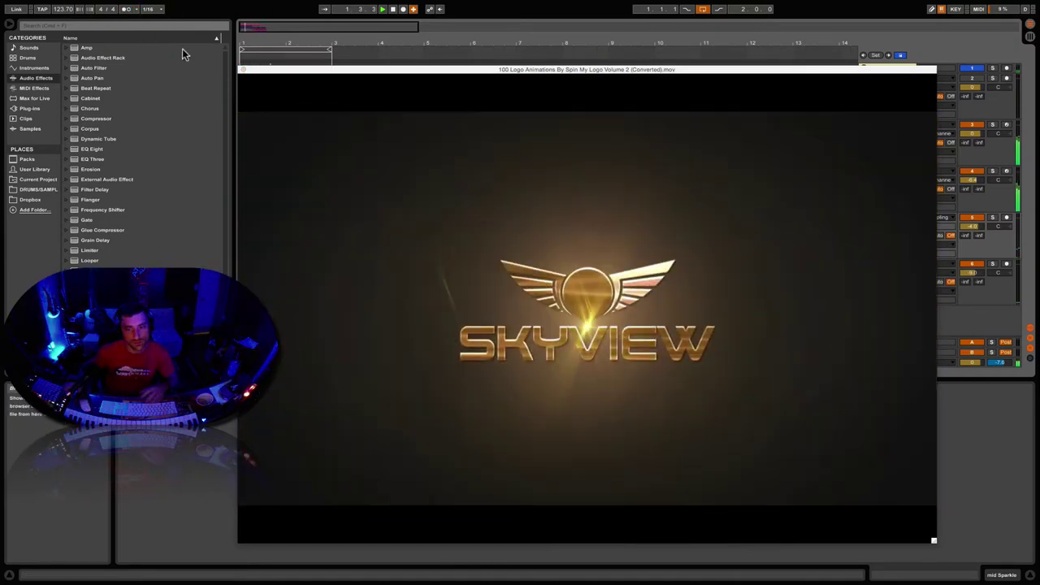